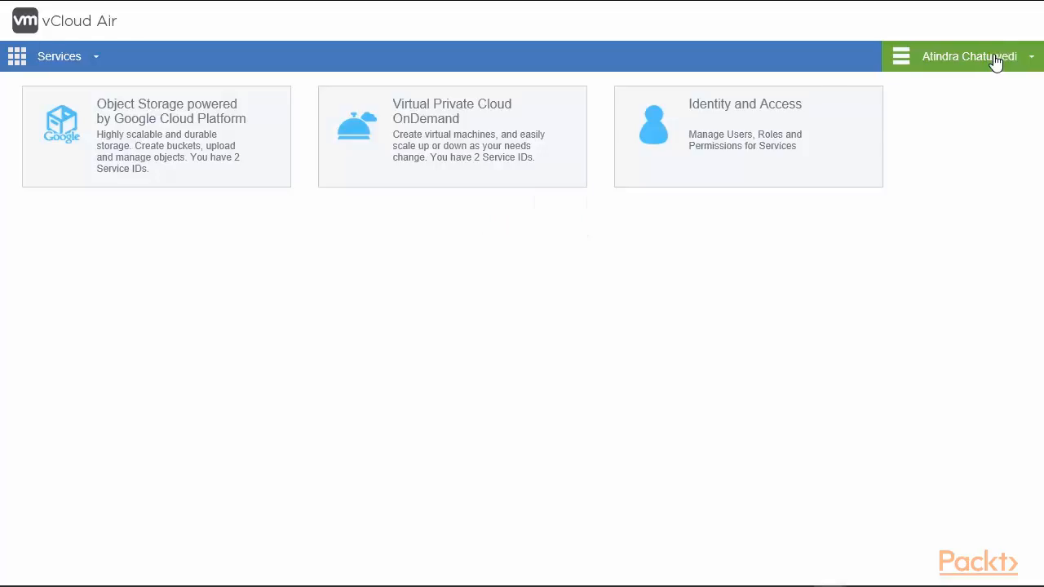
Step: Open Health Status from the user-name menu to view United States service health
click(996, 63)
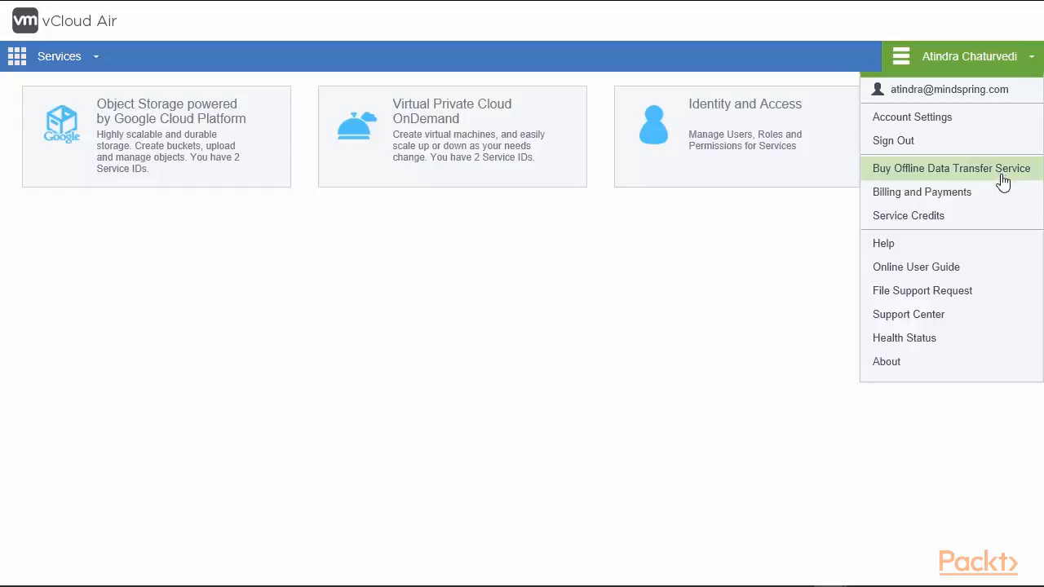
click(917, 350)
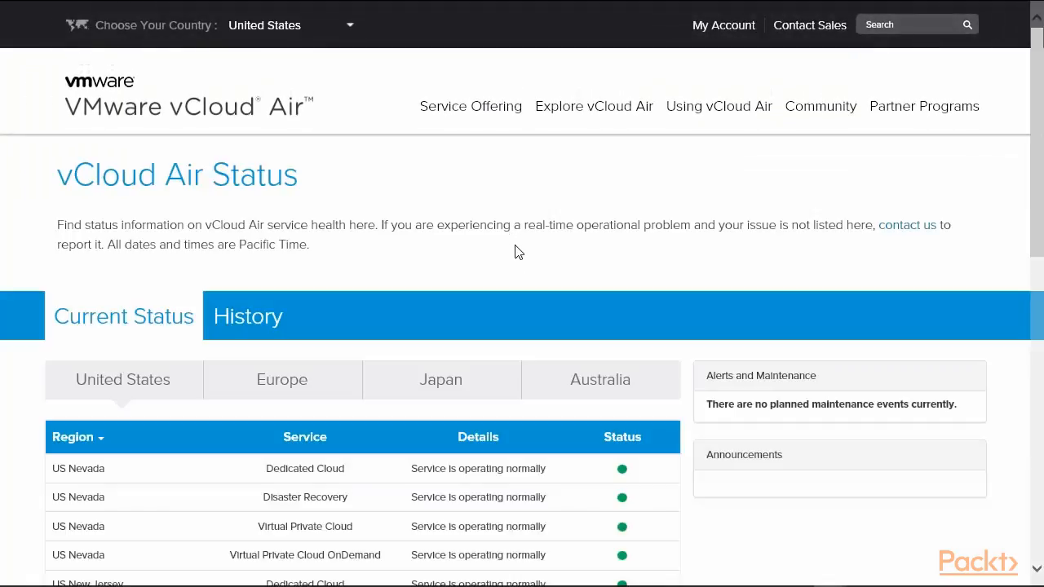
Step: Review service health for the Europe, Japan and Australia regions, ending on Australia South
scroll(515, 245, down, 3)
scroll(519, 237, down, 1)
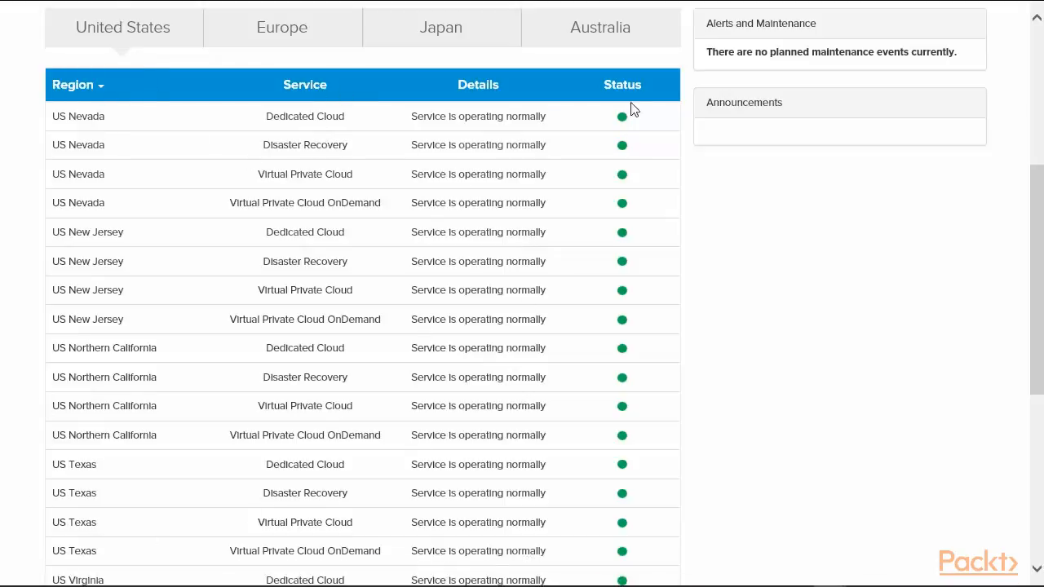
click(286, 31)
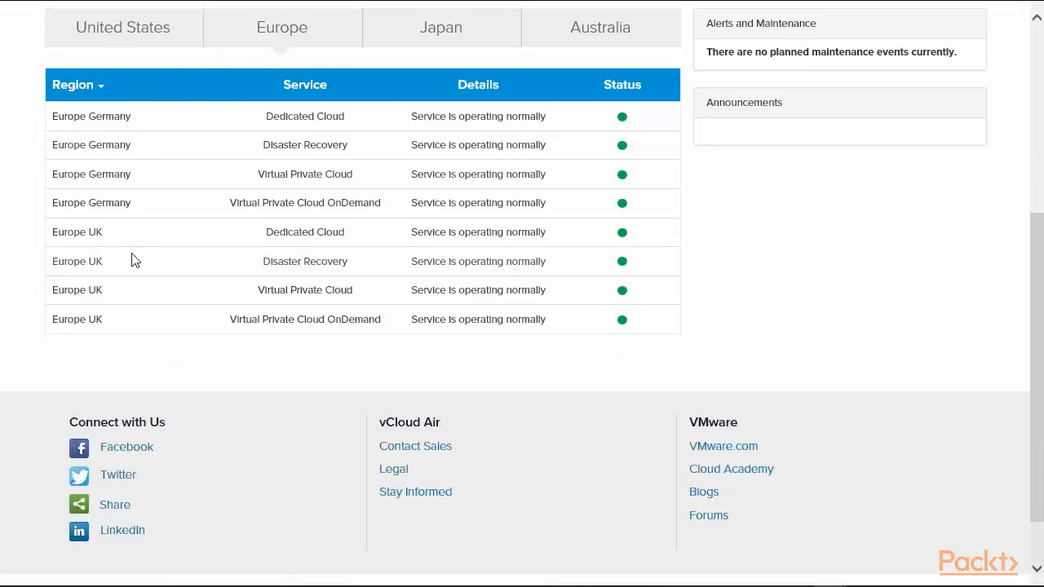
click(420, 33)
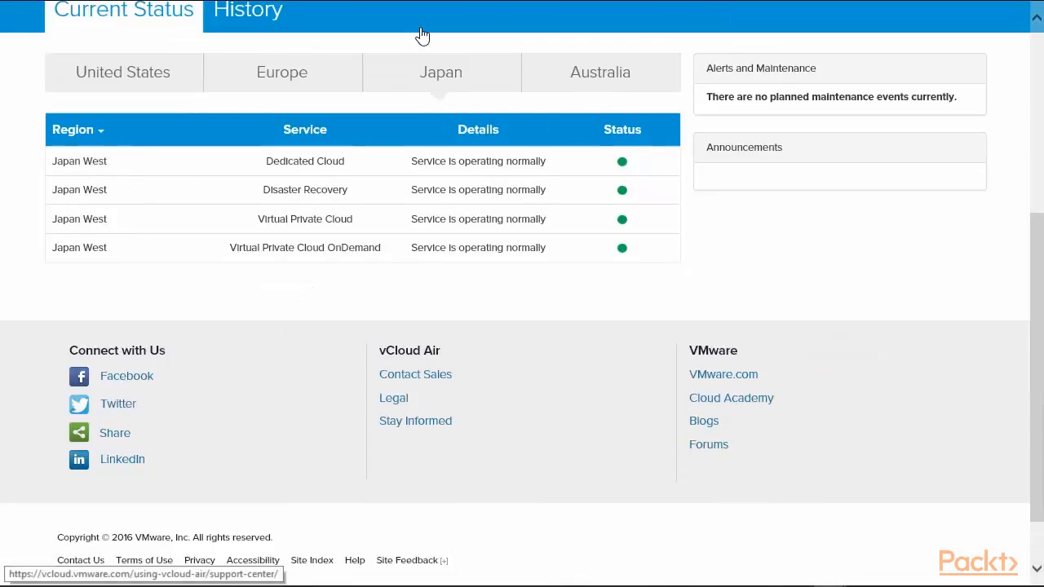
click(596, 77)
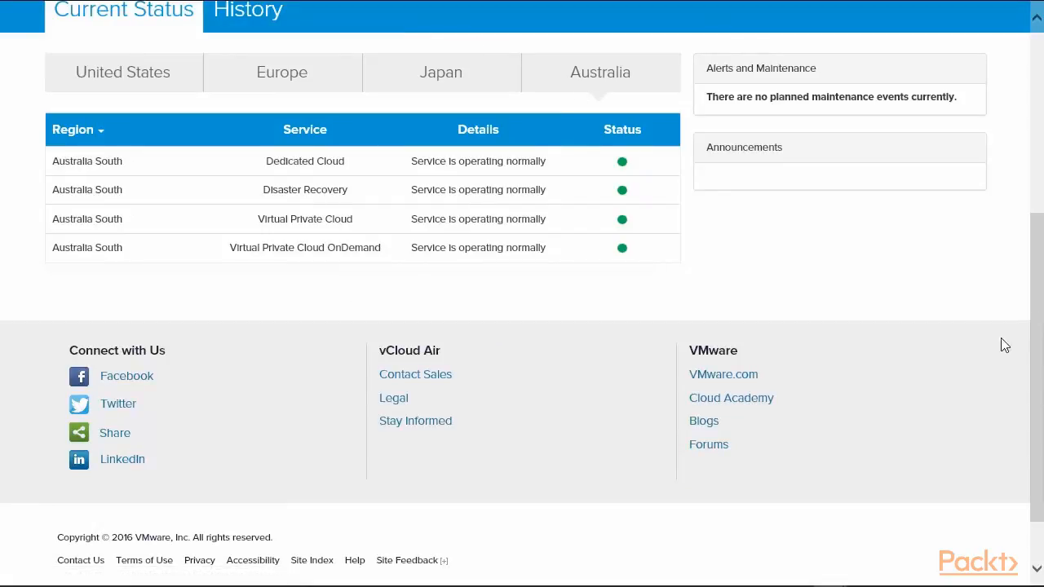
scroll(1004, 345, up, 4)
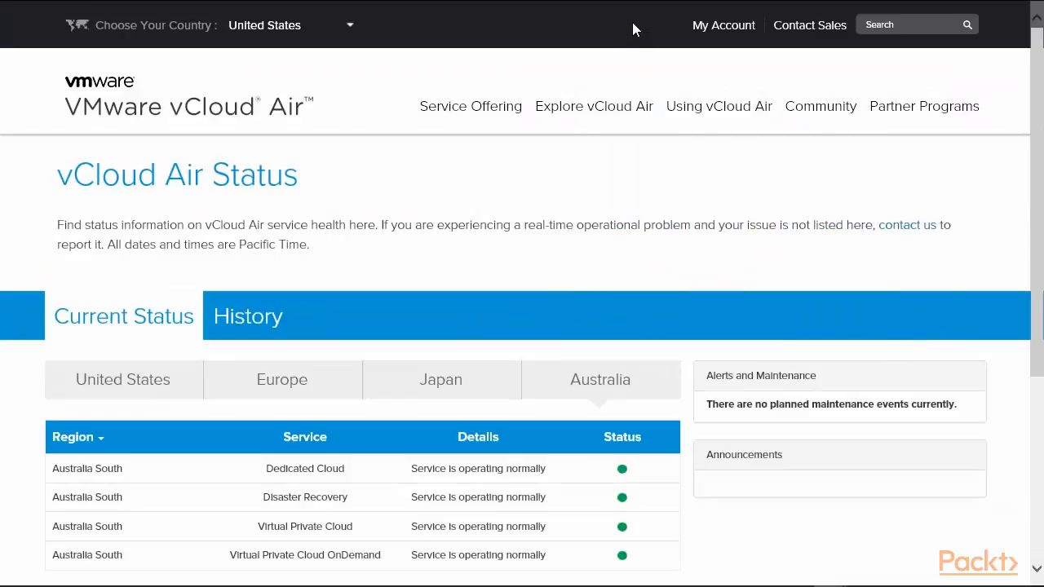
mouse_move(628, 2)
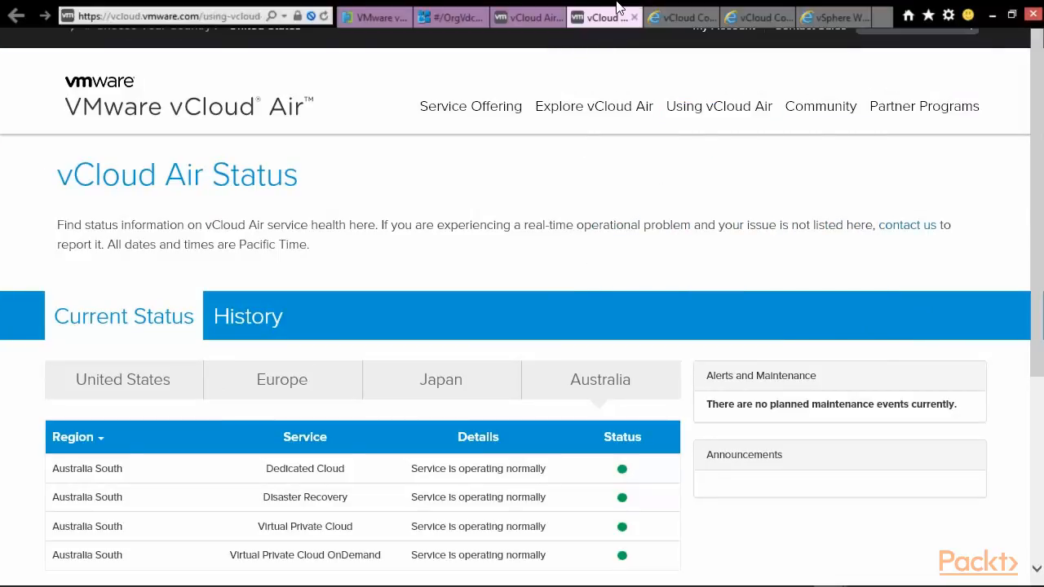
Step: Return to the services dashboard and open the second Virtual Private Cloud OnDemand service ID
click(367, 16)
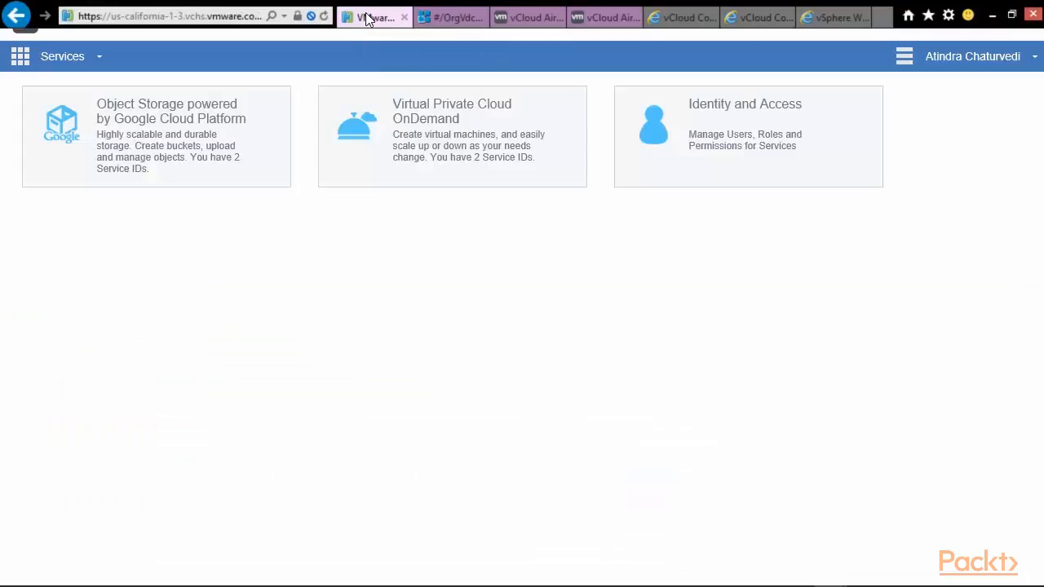
mouse_move(457, 159)
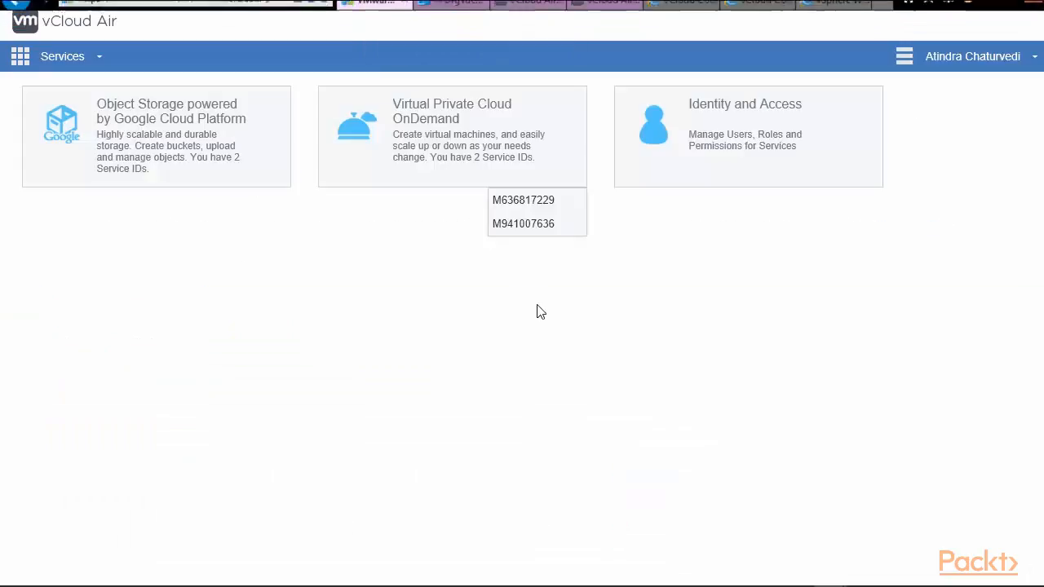
click(542, 233)
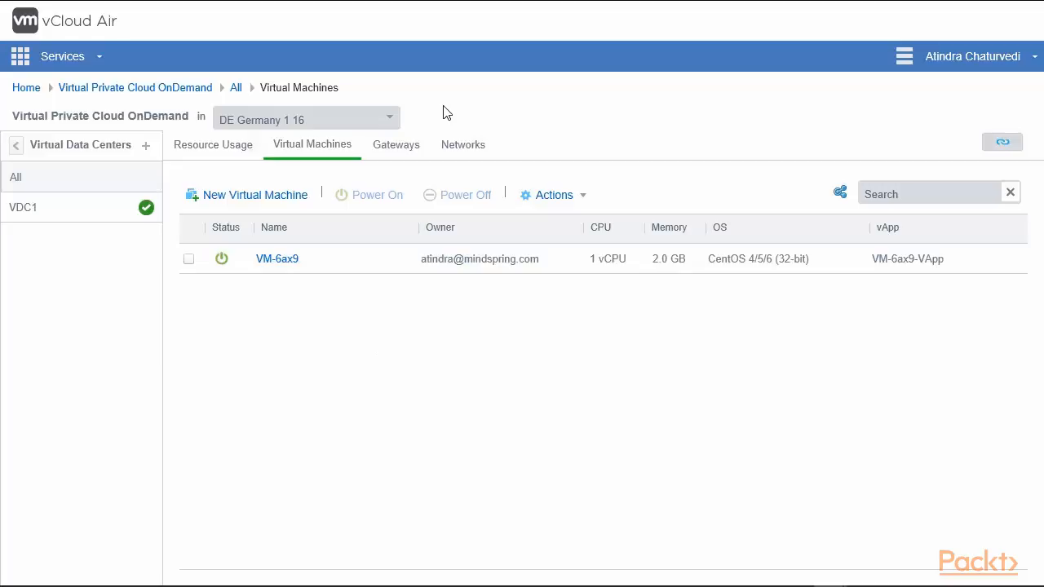
Step: Filter to VDC1 in region DE Germany 1 16 and select the VM-6ax9 virtual machine
click(59, 208)
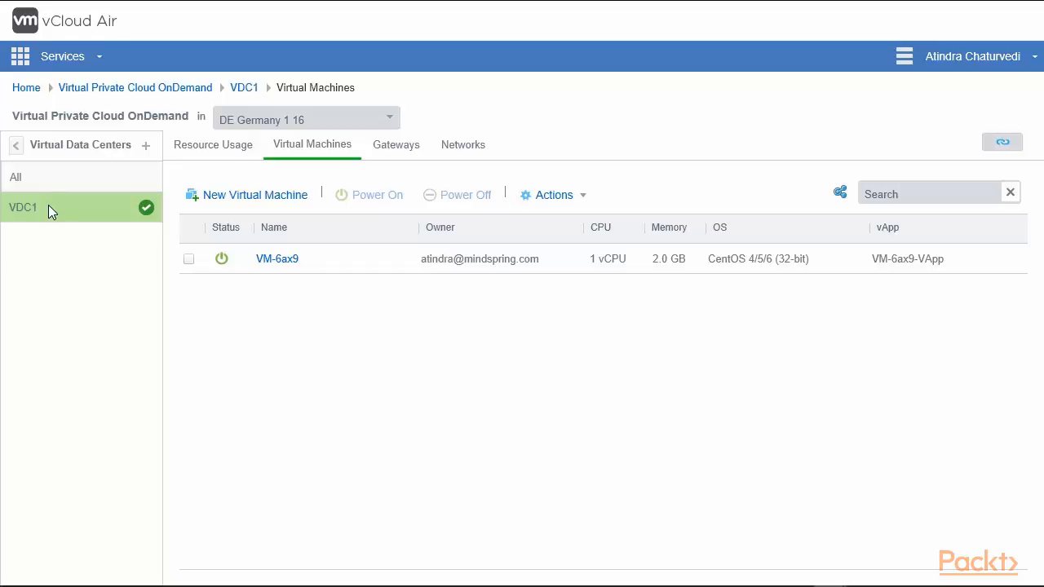
click(391, 122)
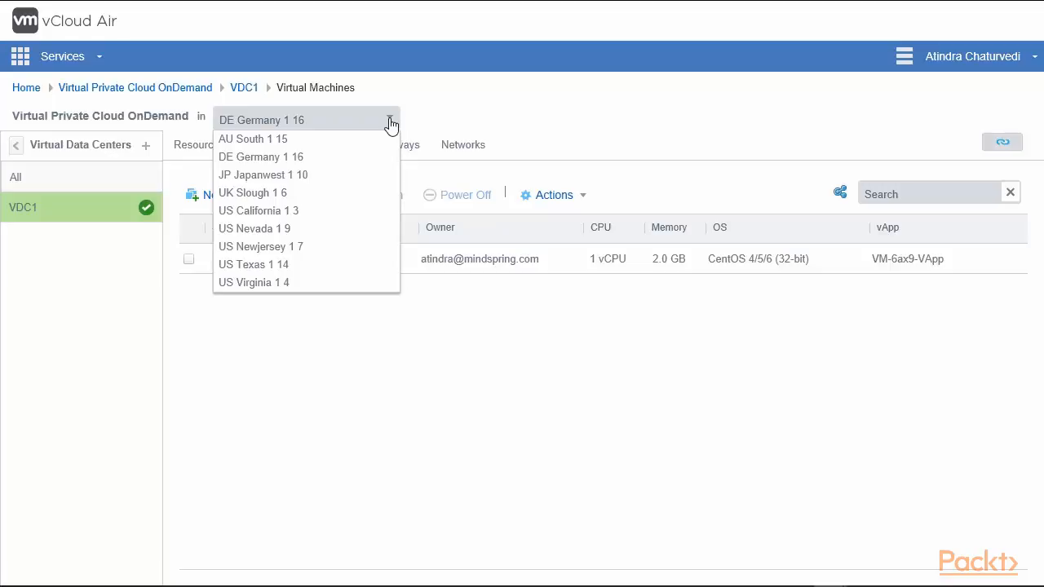
click(457, 377)
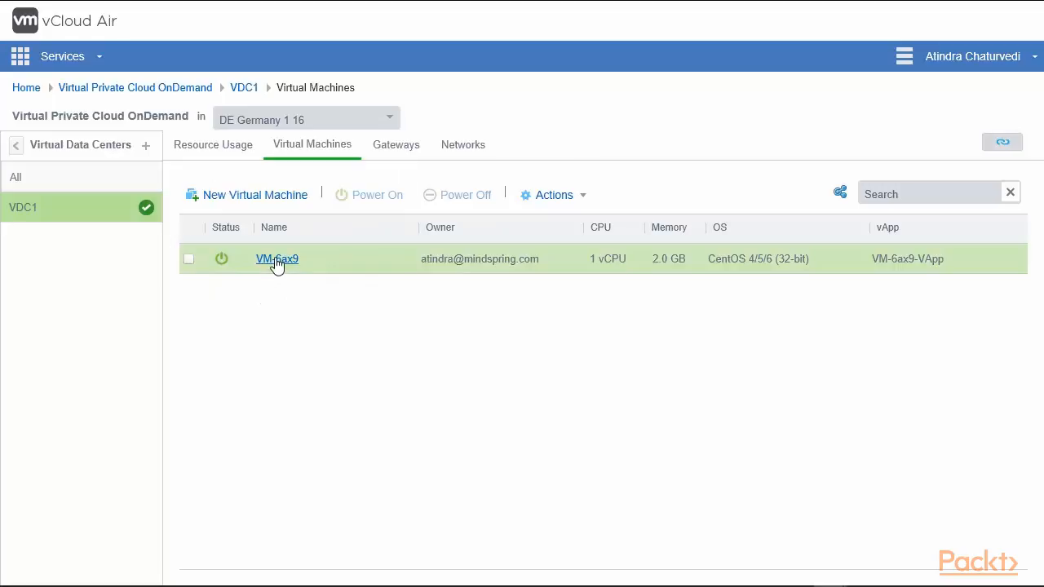
click(190, 259)
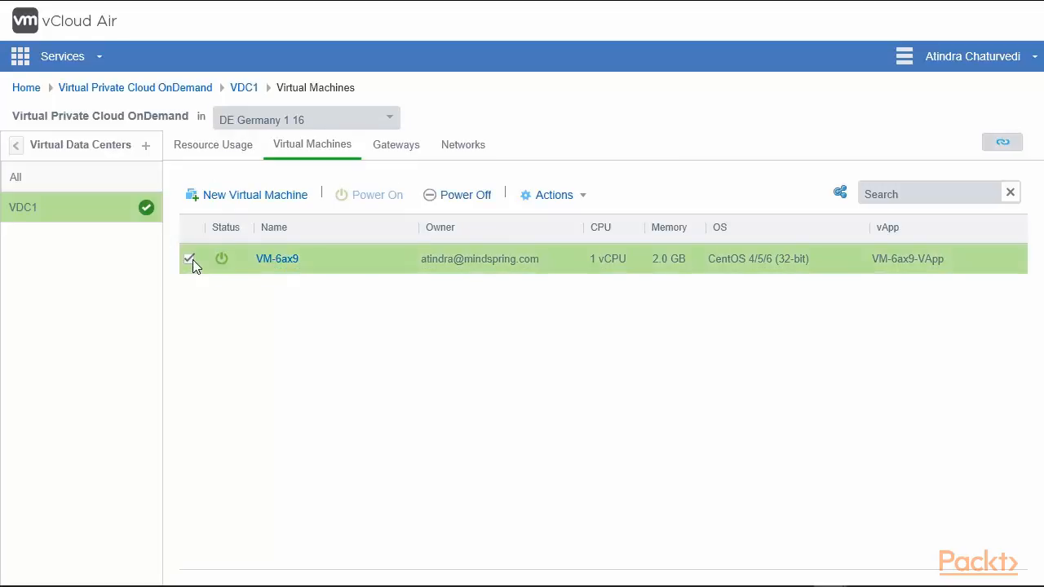
mouse_move(219, 258)
click(558, 201)
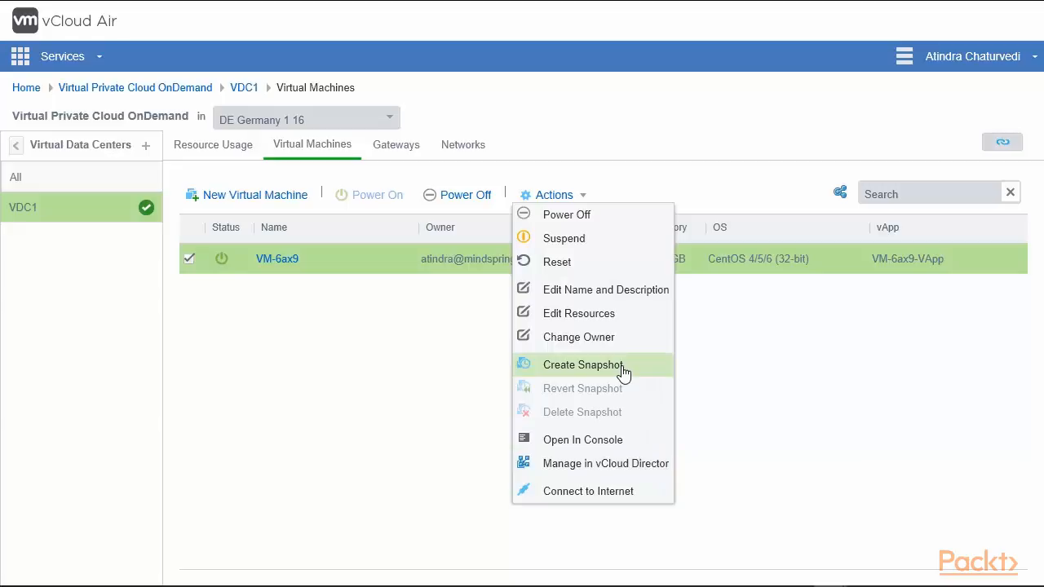
click(735, 370)
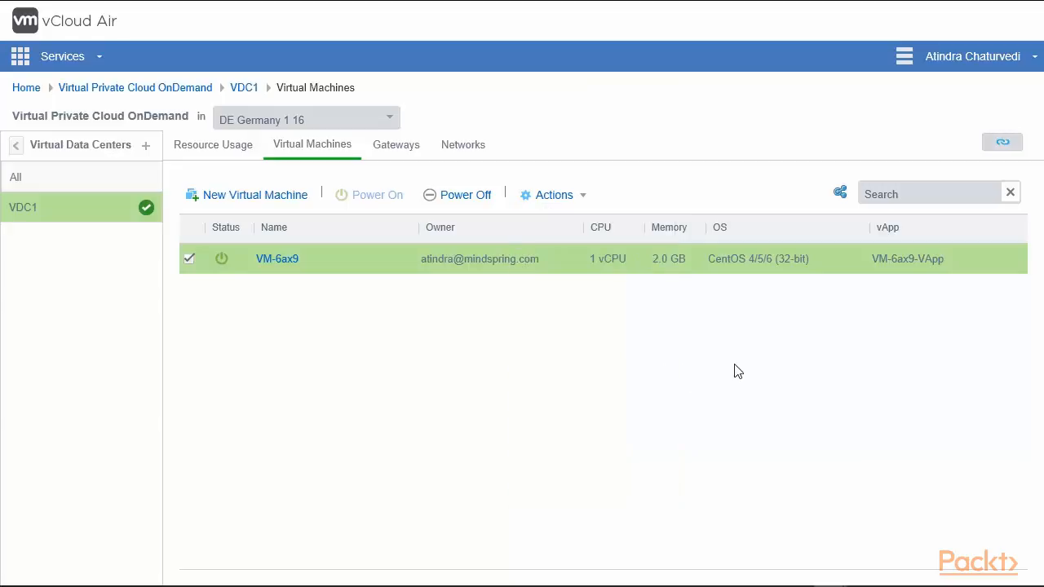
click(1003, 147)
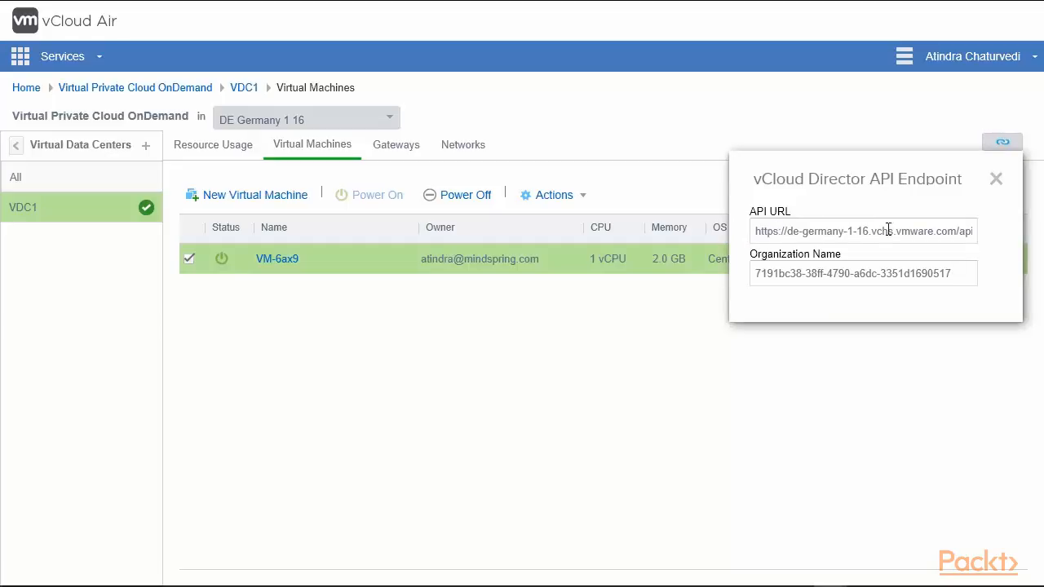
Step: Dismiss the API endpoint details and open the New Virtual Data Center dialog
click(758, 273)
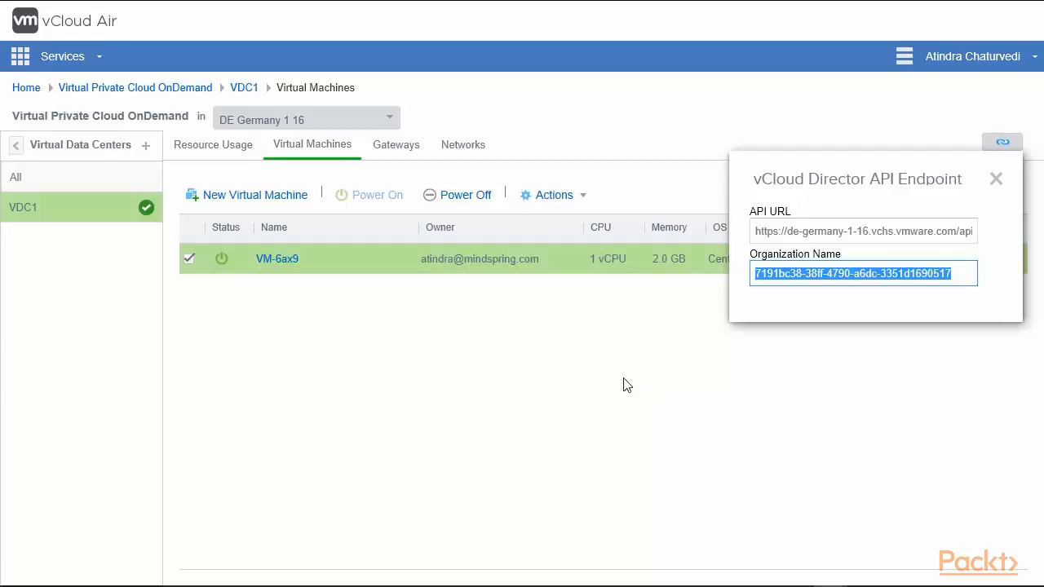
click(689, 405)
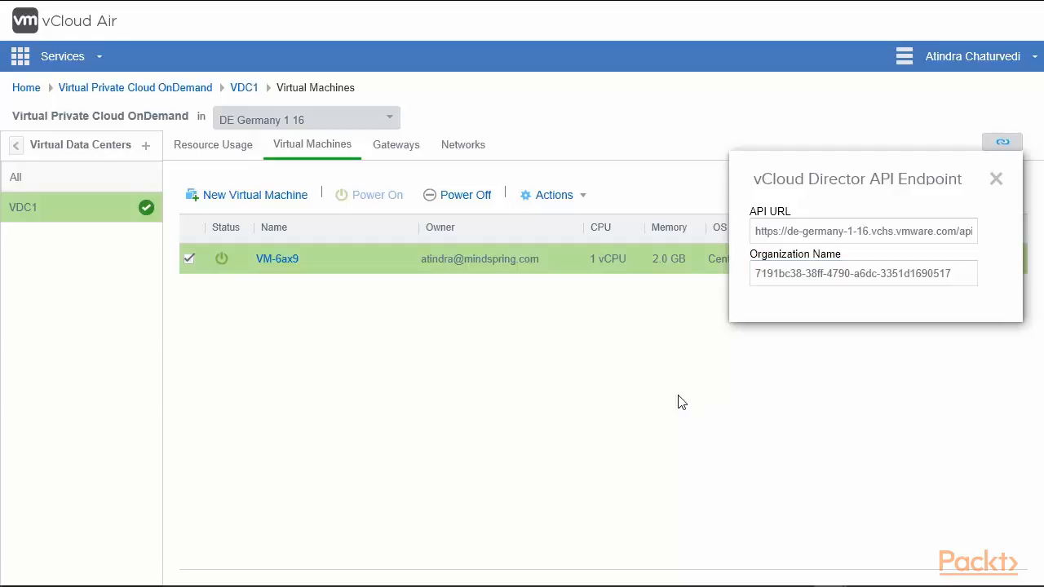
click(997, 180)
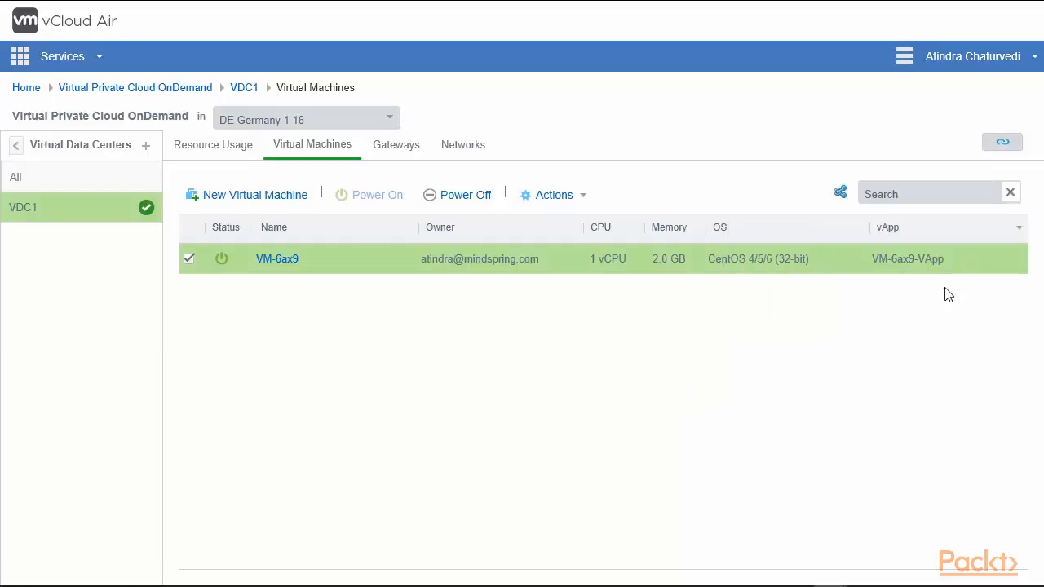
click(147, 152)
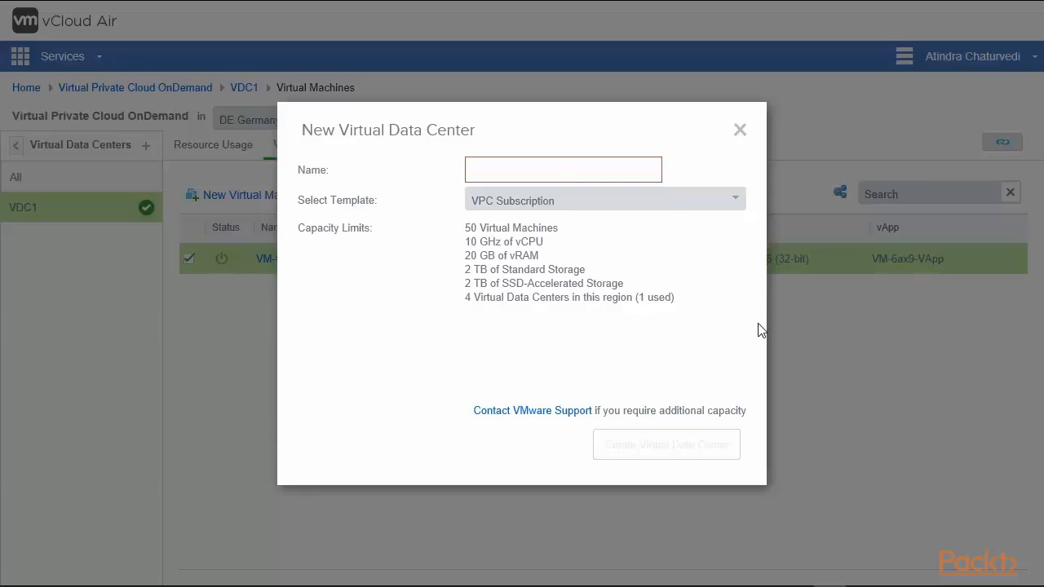
Step: Reselect the VPC Subscription template, then cancel the New Virtual Data Center dialog
click(734, 202)
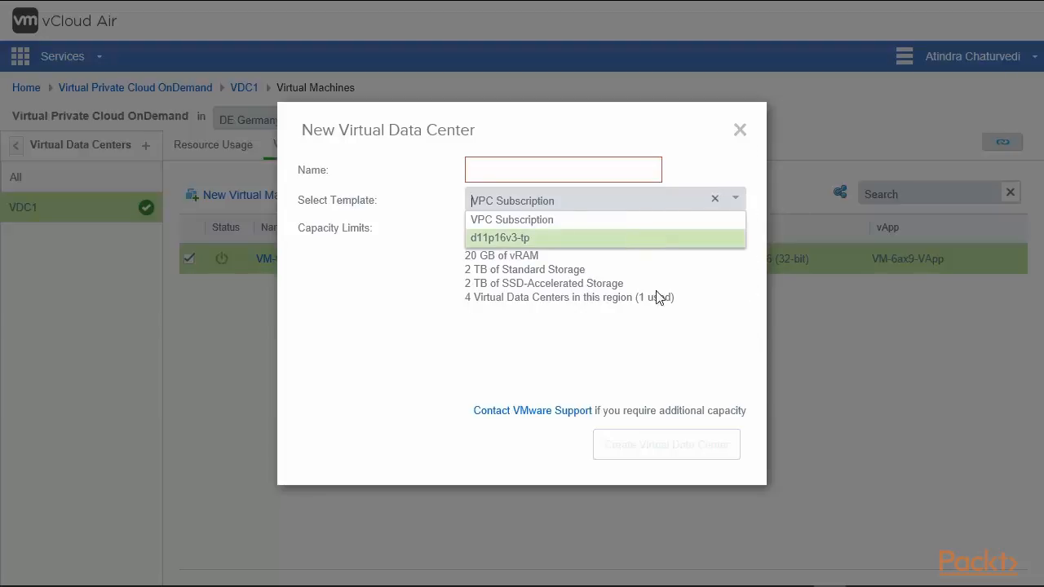
click(715, 200)
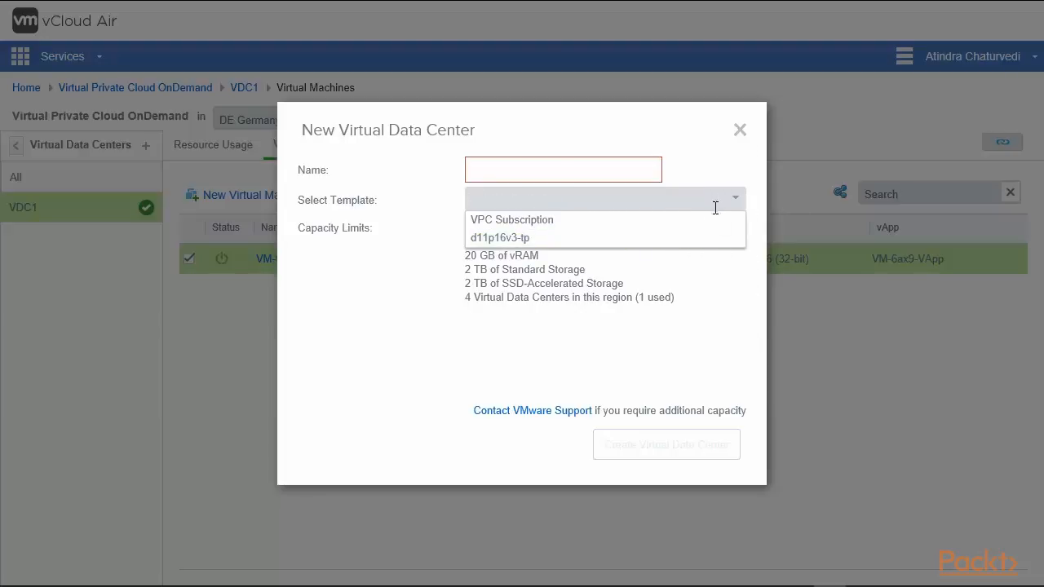
click(593, 232)
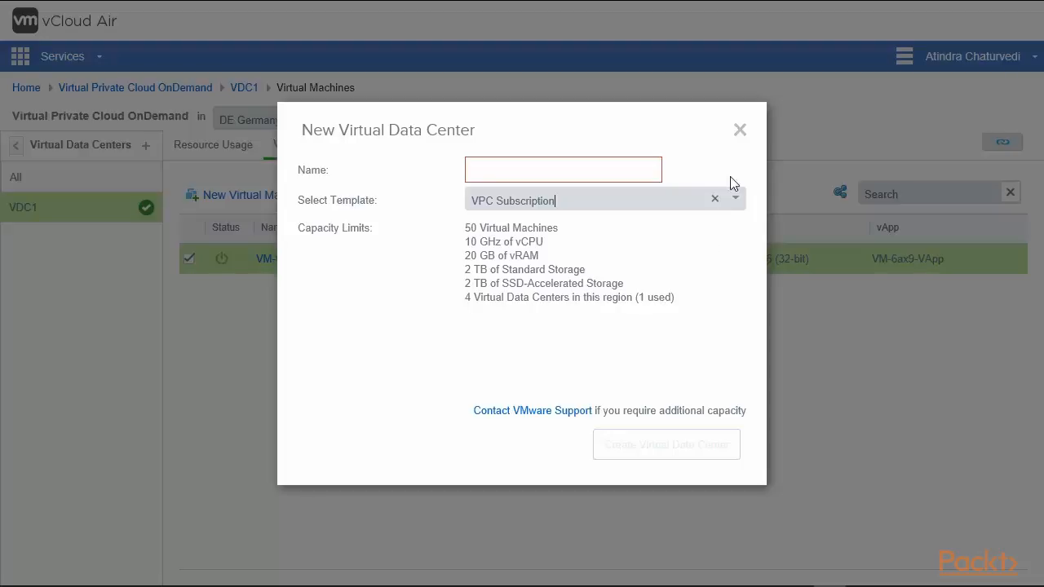
click(739, 133)
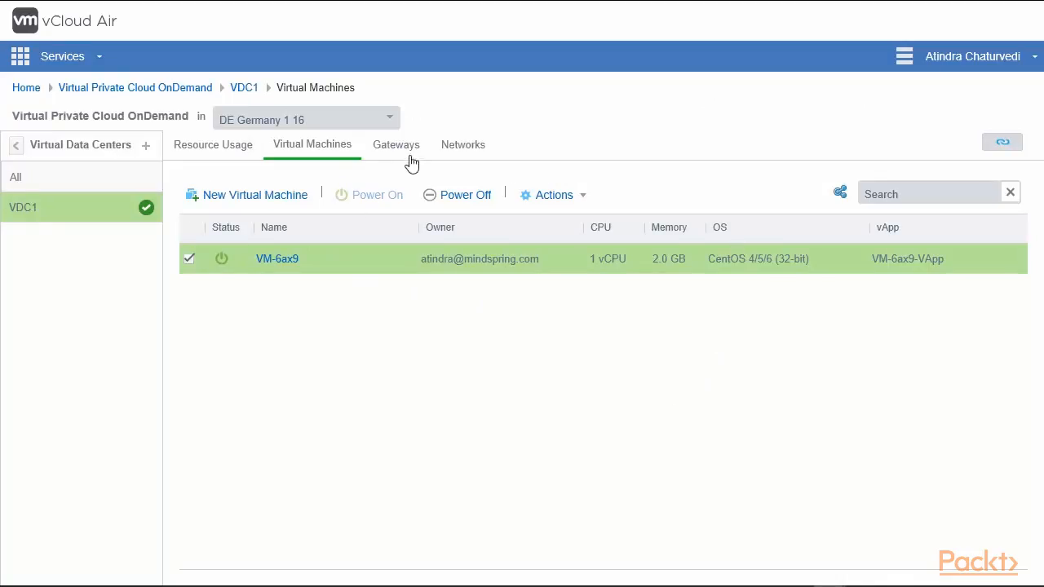
Step: Check VDC1's Resource Usage, then list the gateways and highlight IP 92.246.246.233
click(215, 152)
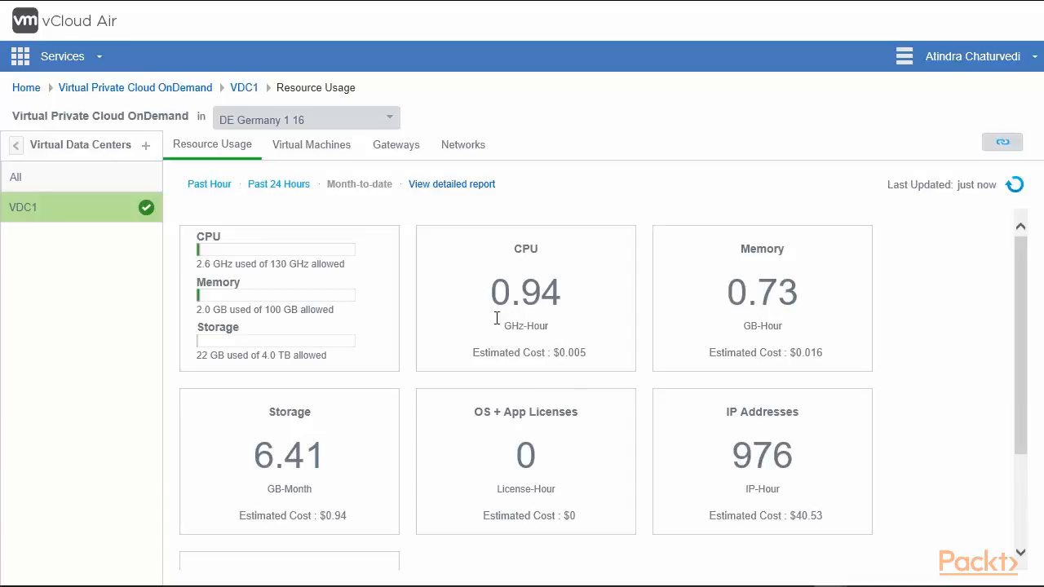
click(321, 156)
click(402, 156)
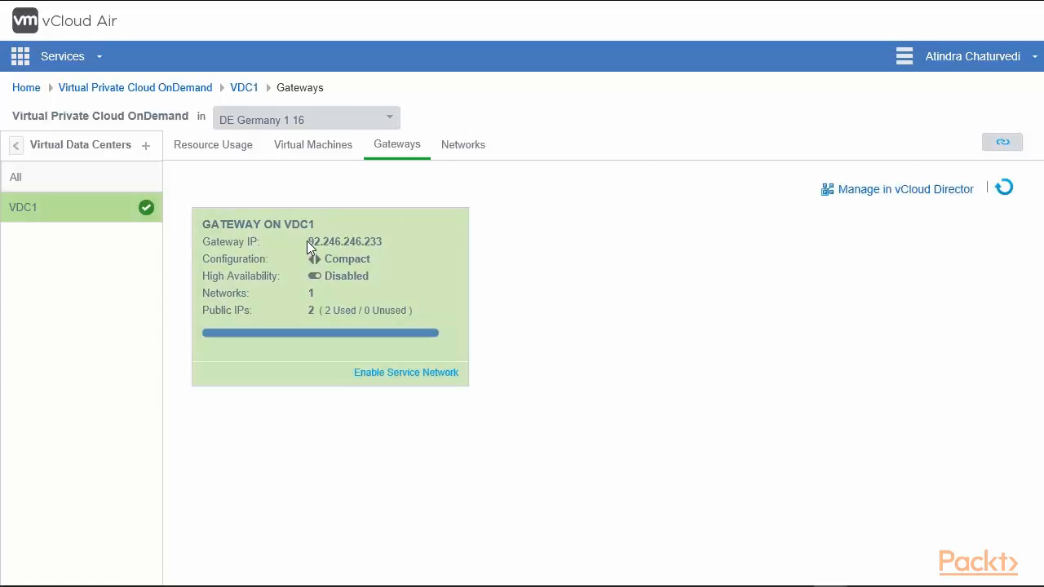
drag(307, 243, 382, 242)
Step: Open the gateway's NAT rules, return to the Gateways overview, and glance at Networks
click(399, 243)
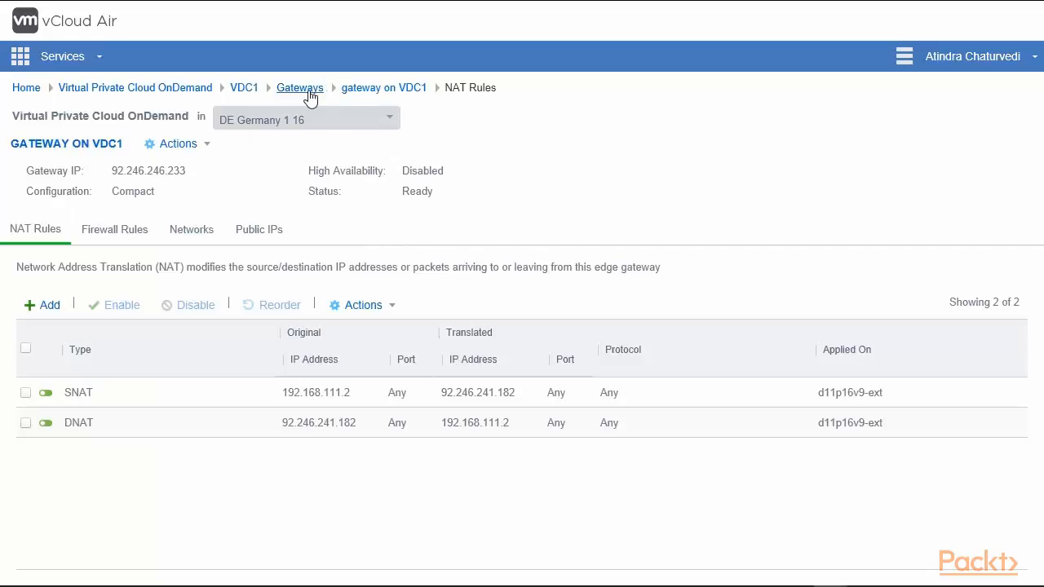
click(308, 88)
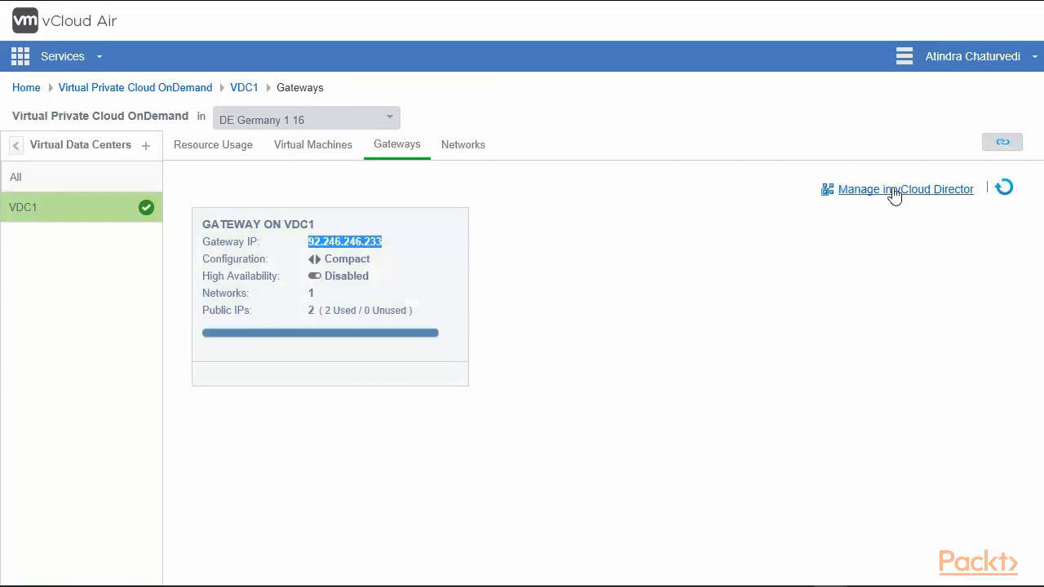
click(465, 146)
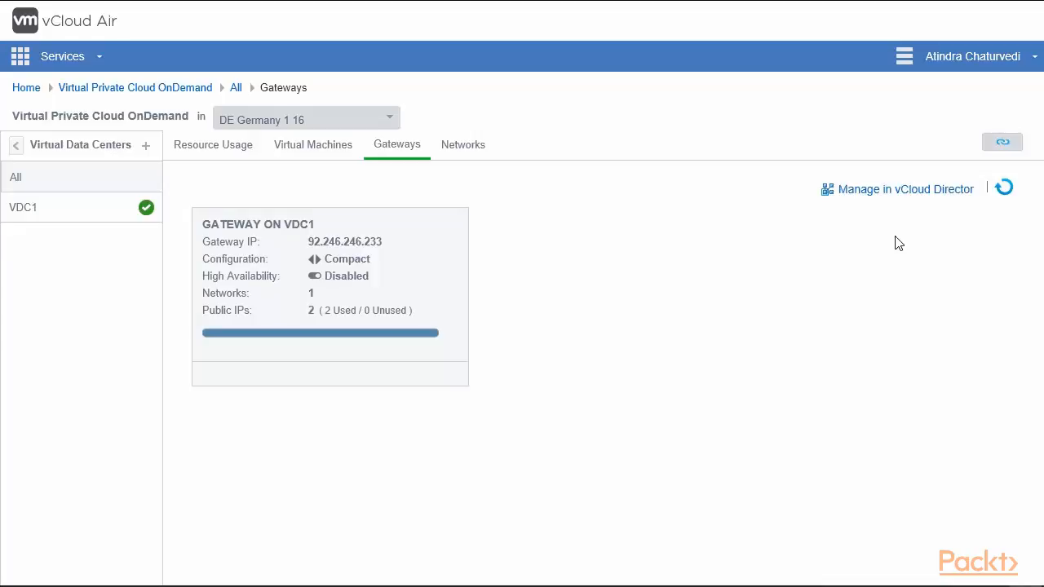
Step: Manage the gateway in vCloud Director and choose Edge Gateway Services from its context menu
click(905, 192)
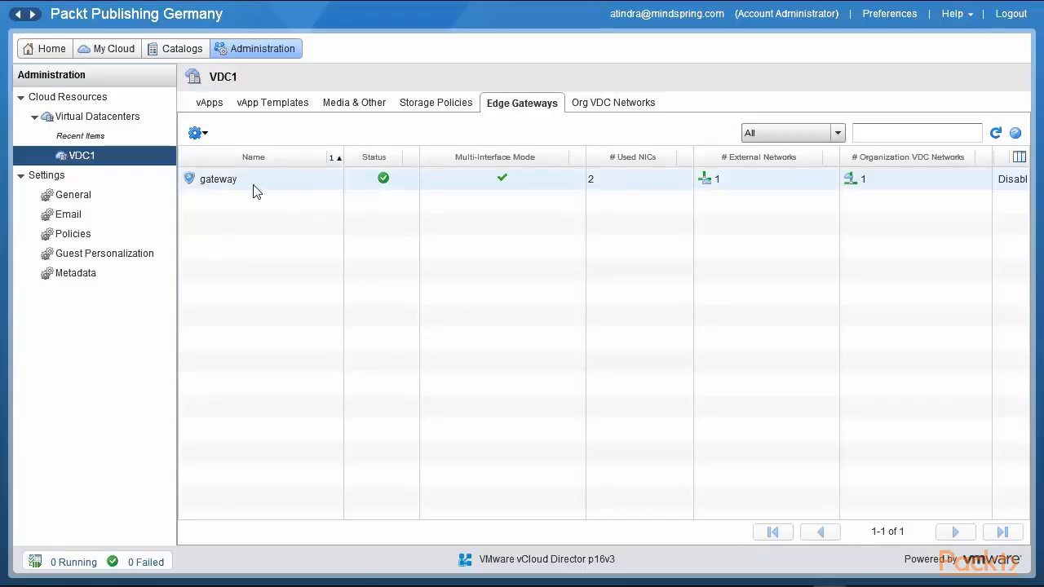
click(254, 187)
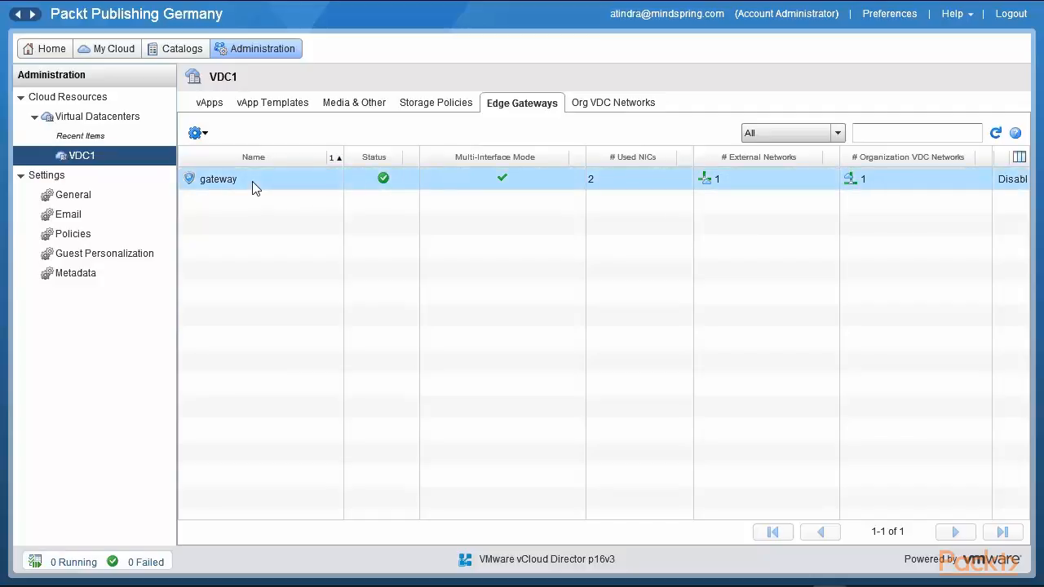
right_click(254, 187)
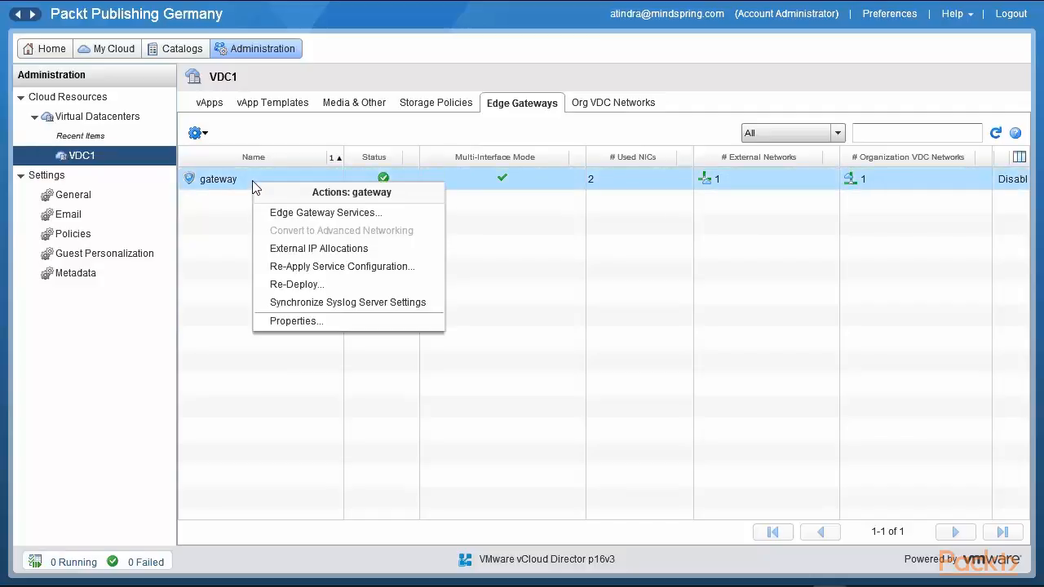
click(355, 214)
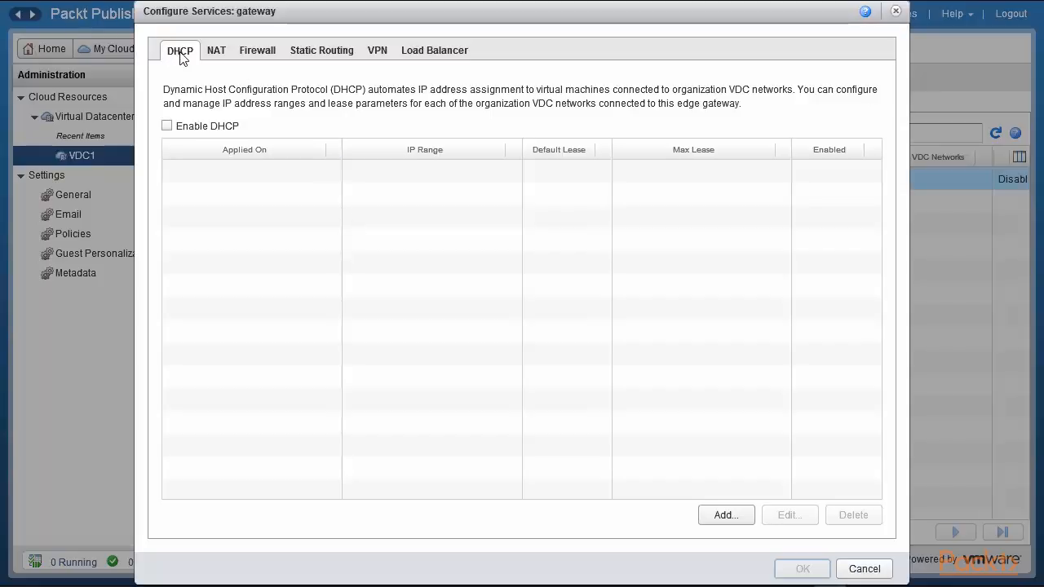
Step: Review the gateway's NAT rules and firewall settings, ticking the firewall enable option
click(219, 56)
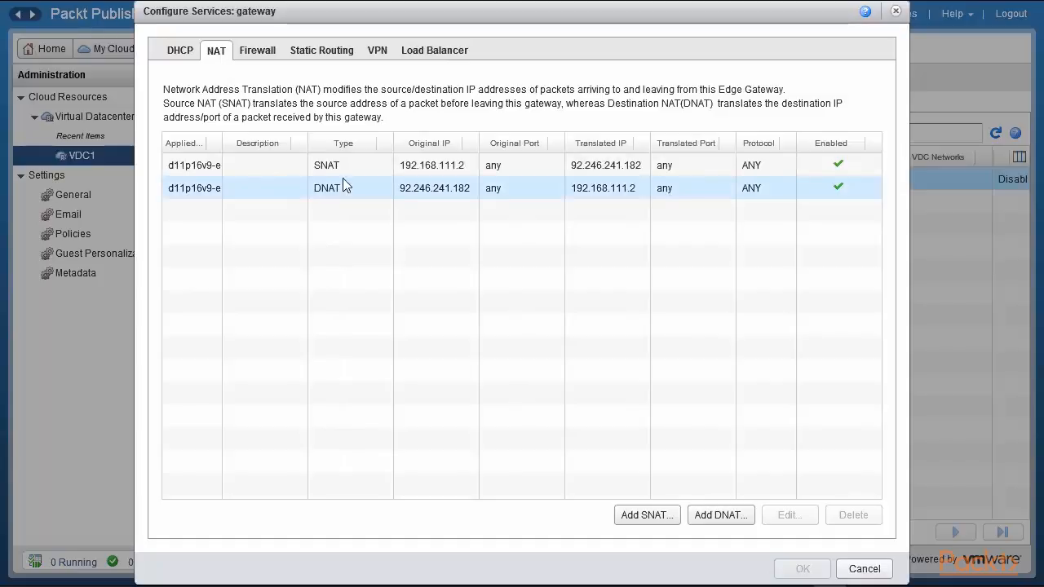
click(261, 56)
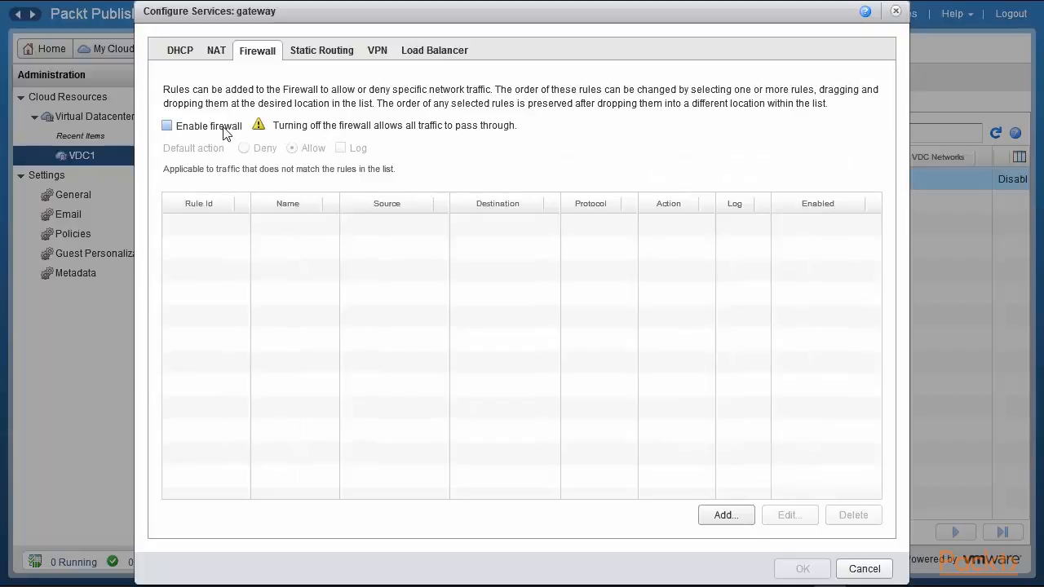
click(167, 125)
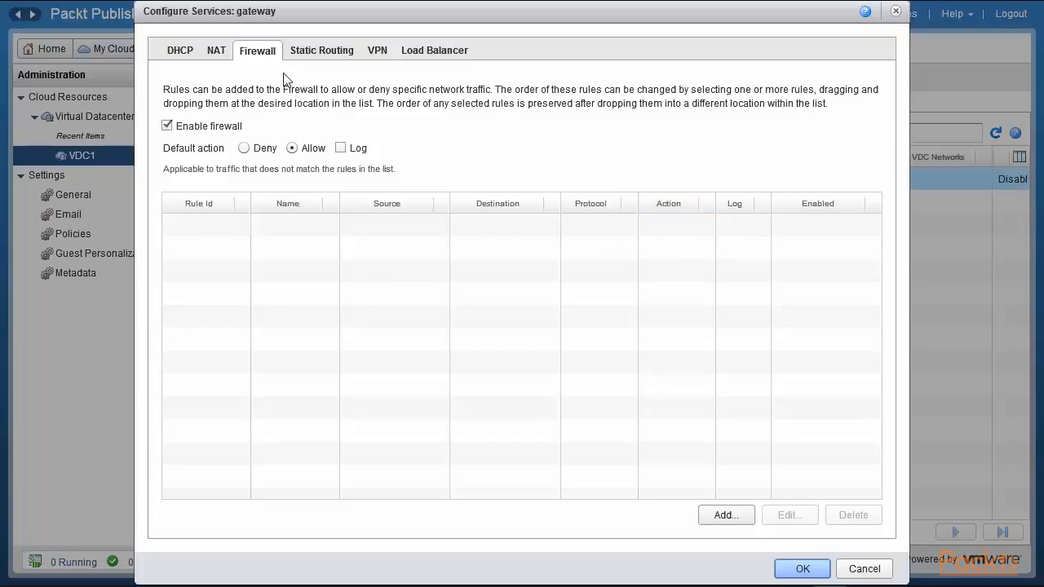
Step: Review static routes, load balancer pools and the to-virginia VPN tunnel, then cancel without saving
click(323, 53)
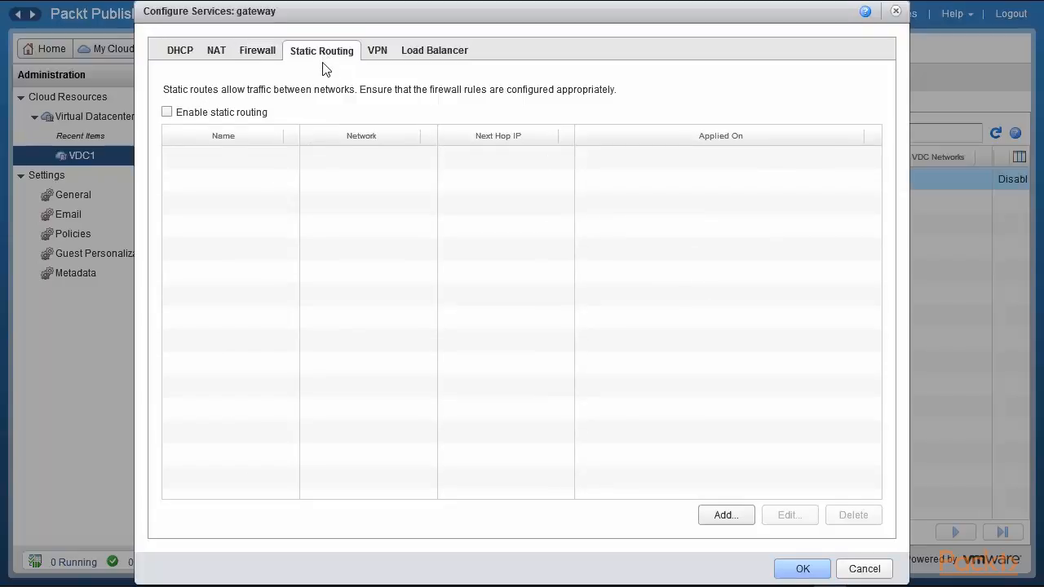
click(426, 53)
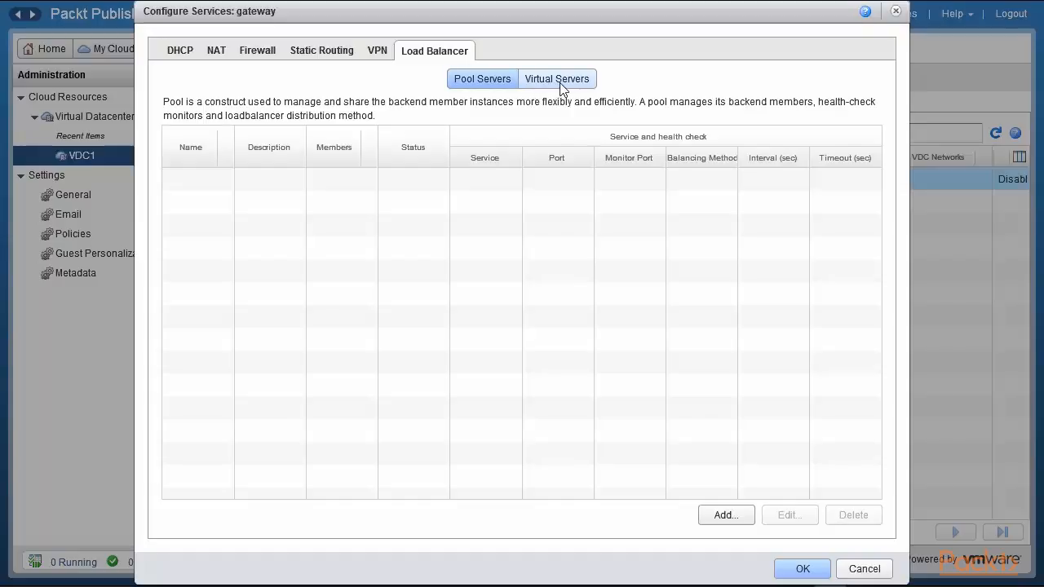
click(378, 52)
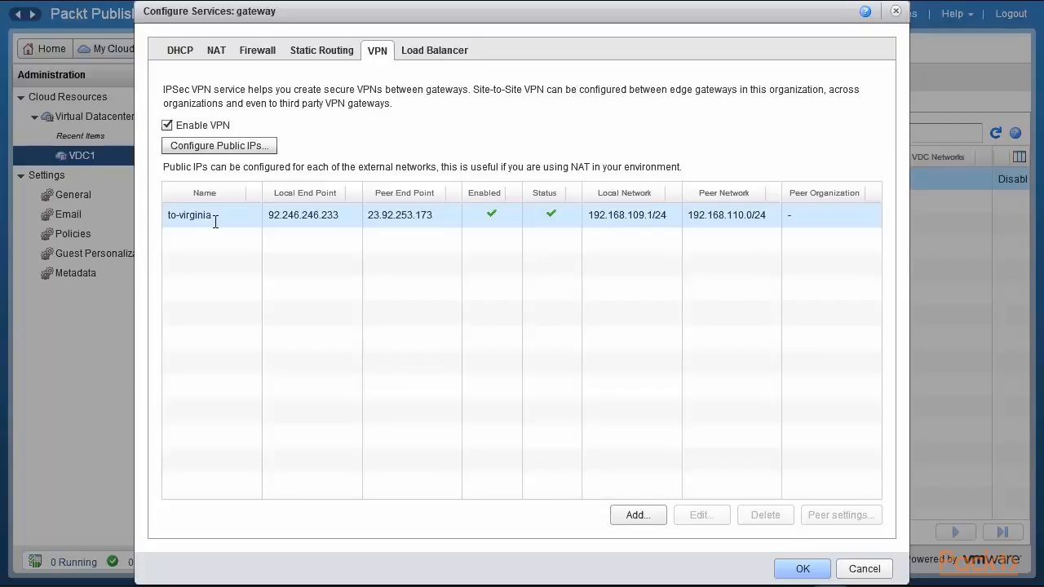
click(865, 570)
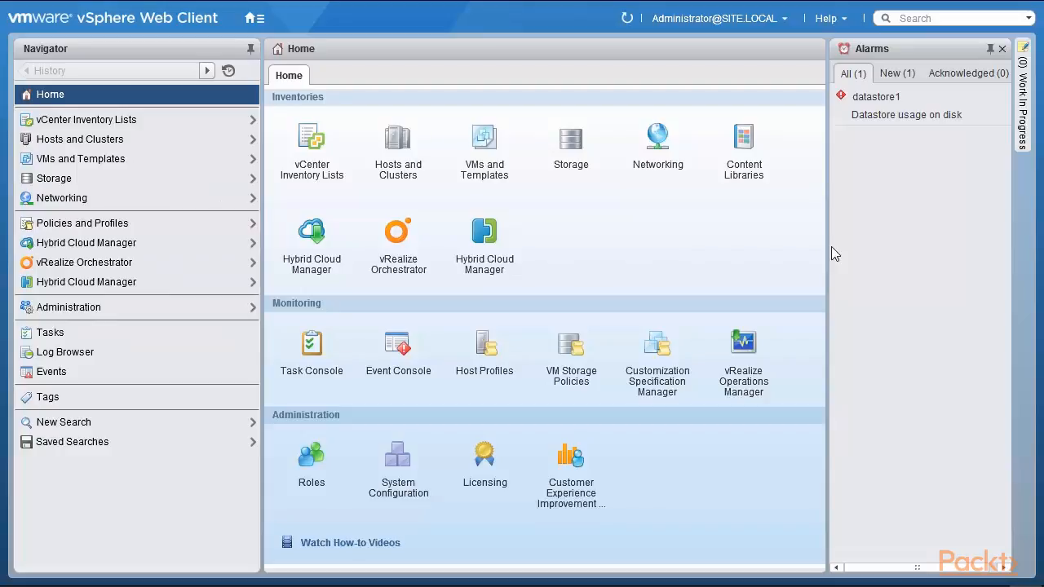
Step: Check the About box for Web Client 6.0.0 Build 3617395 and MsIE Version 11, then close it
click(832, 18)
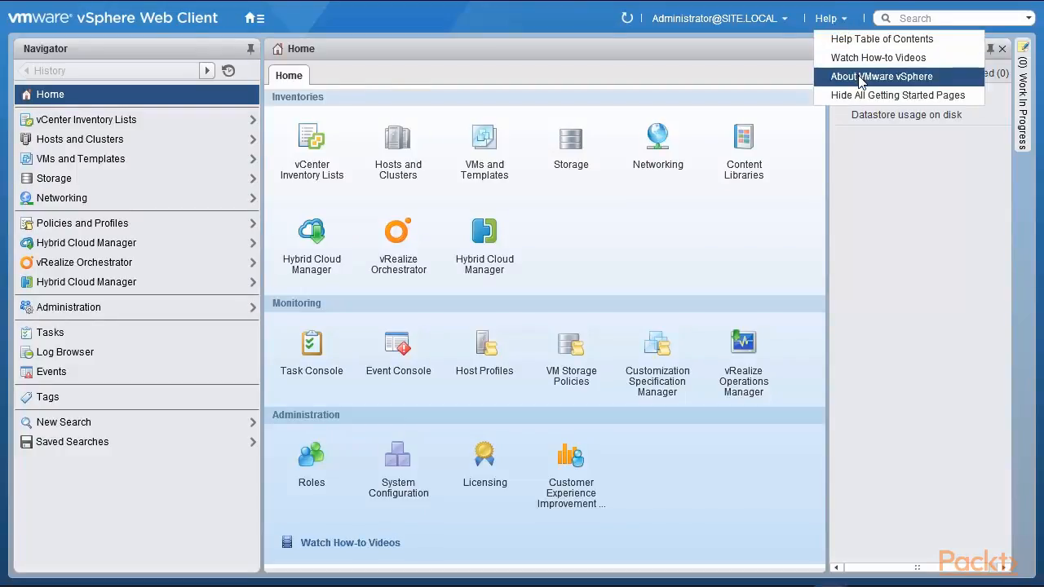
click(844, 74)
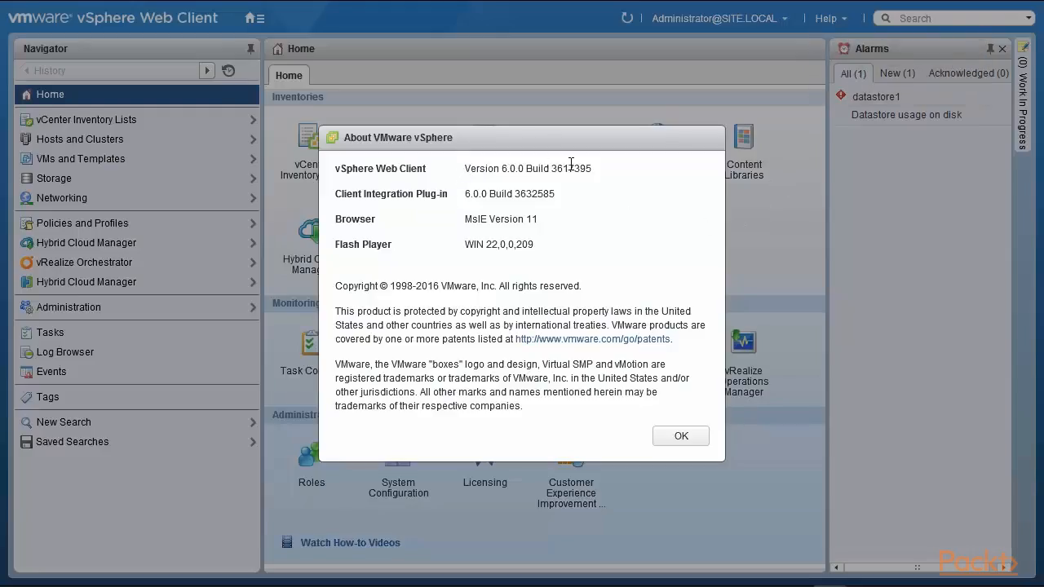
drag(587, 168, 463, 168)
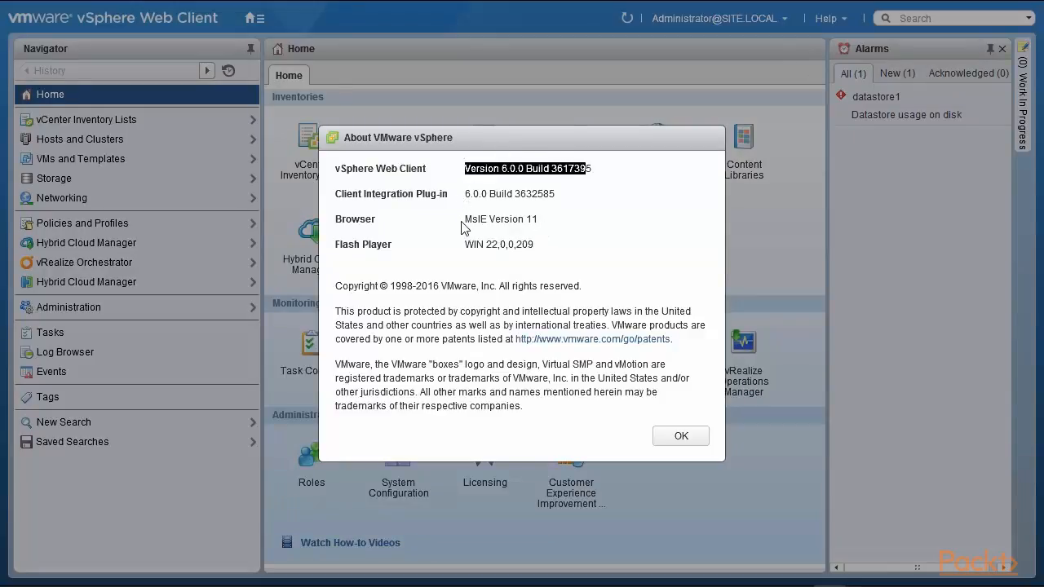
drag(464, 218, 551, 219)
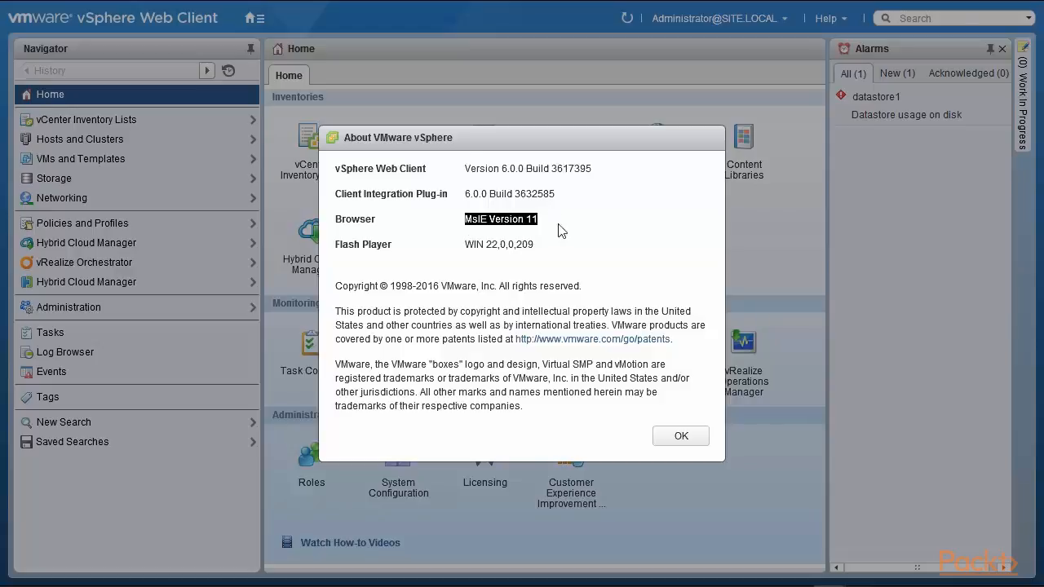
click(690, 436)
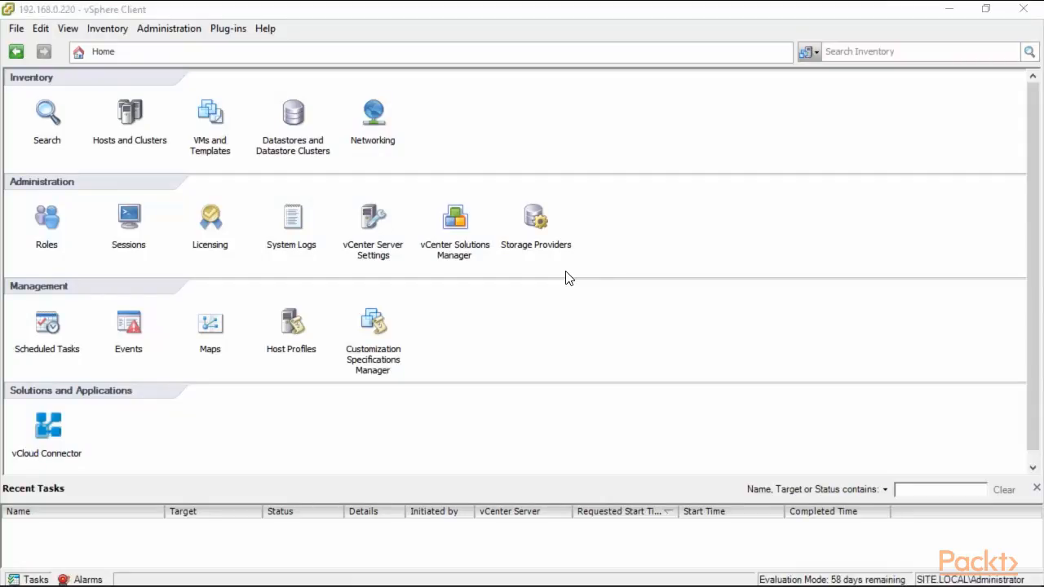
Step: Read the vSphere Client and vCenter Server build numbers in Help > About, then dismiss it
click(266, 29)
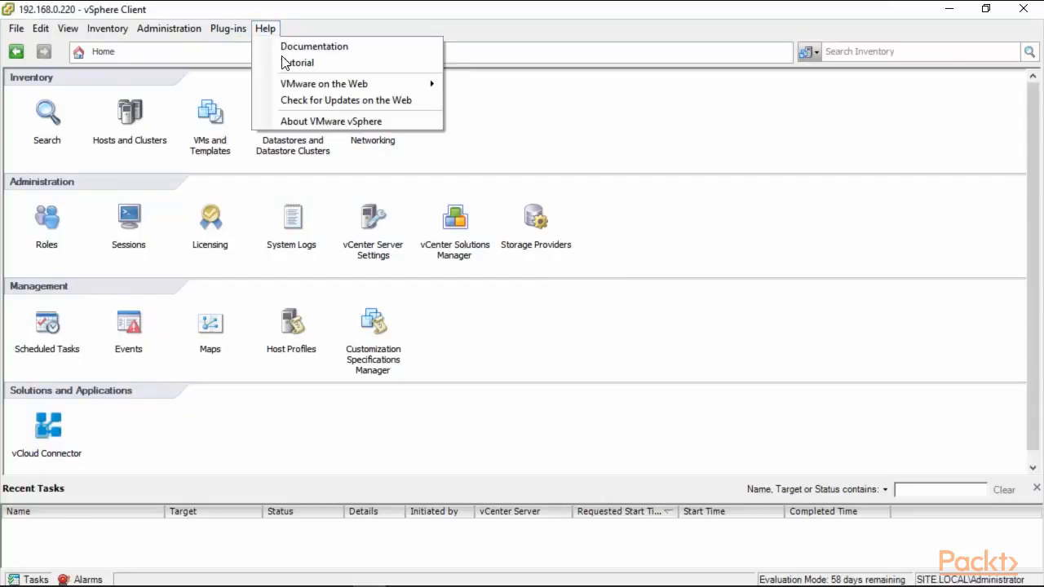
click(310, 123)
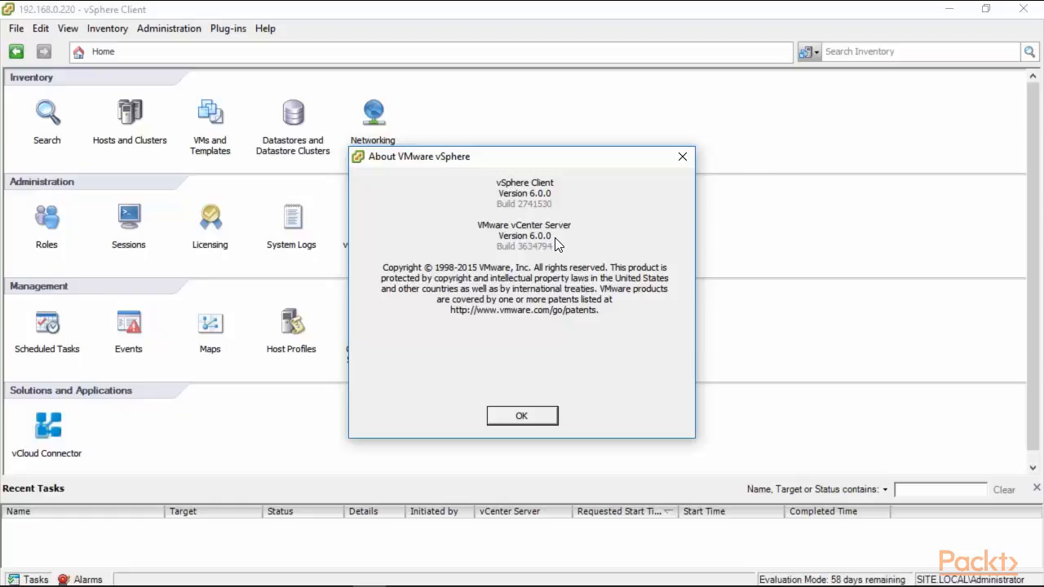
click(514, 418)
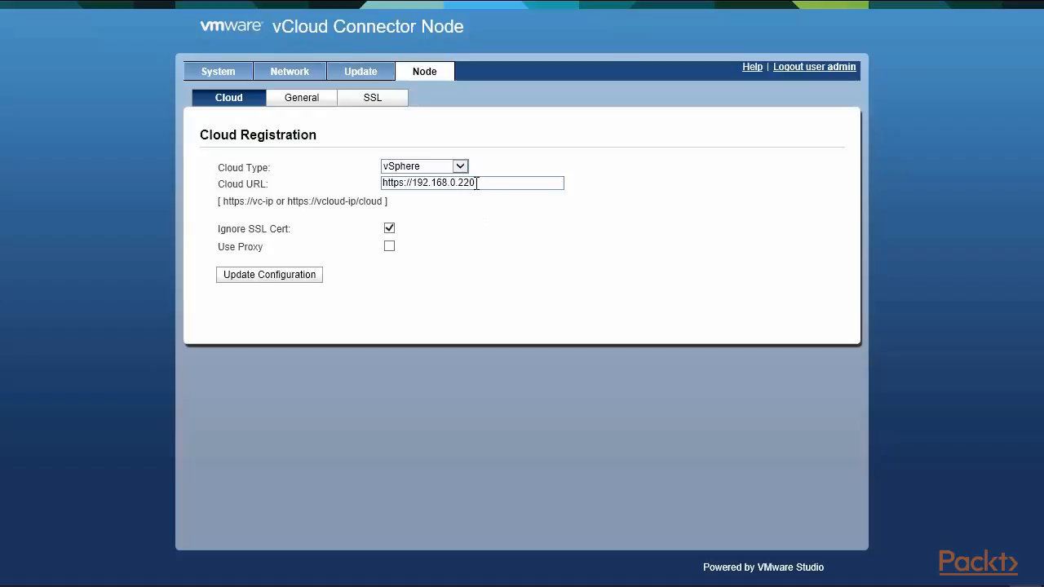
Step: Point out the Cloud URL IP 192.168.0.220 and the example vCloud URL format, then show System Information
drag(477, 183, 412, 182)
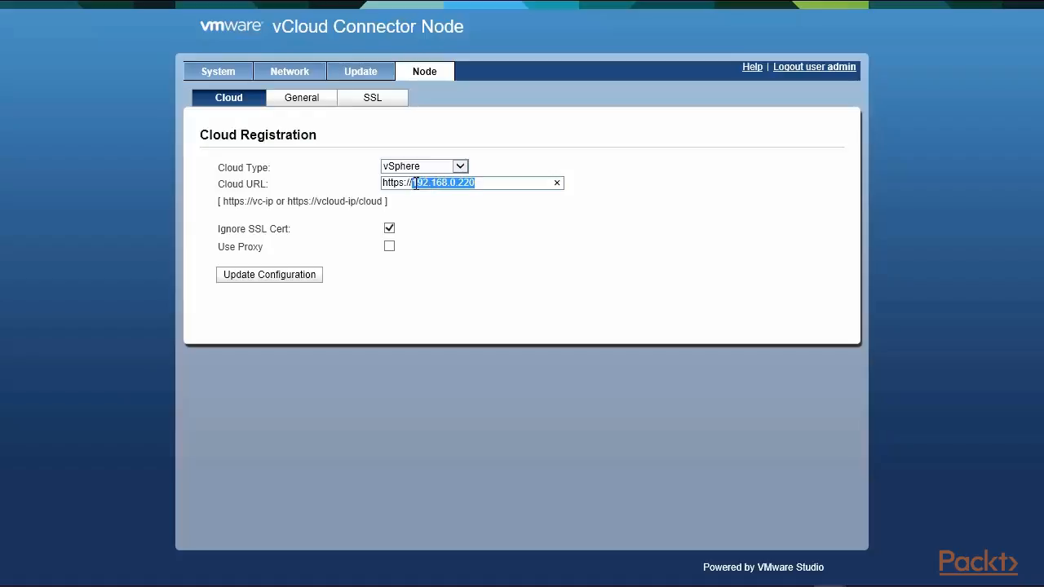
click(520, 273)
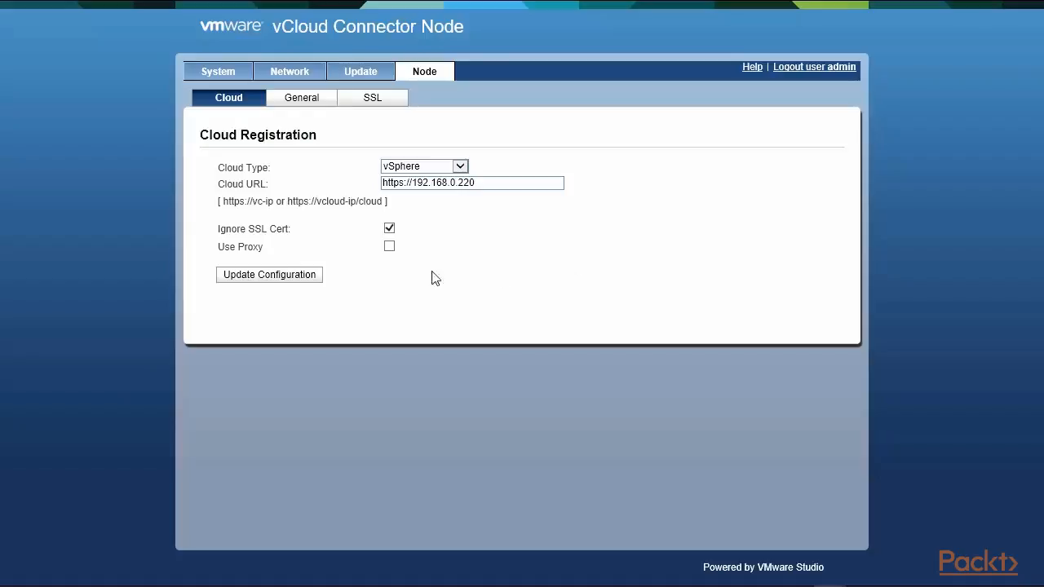
drag(288, 202, 385, 201)
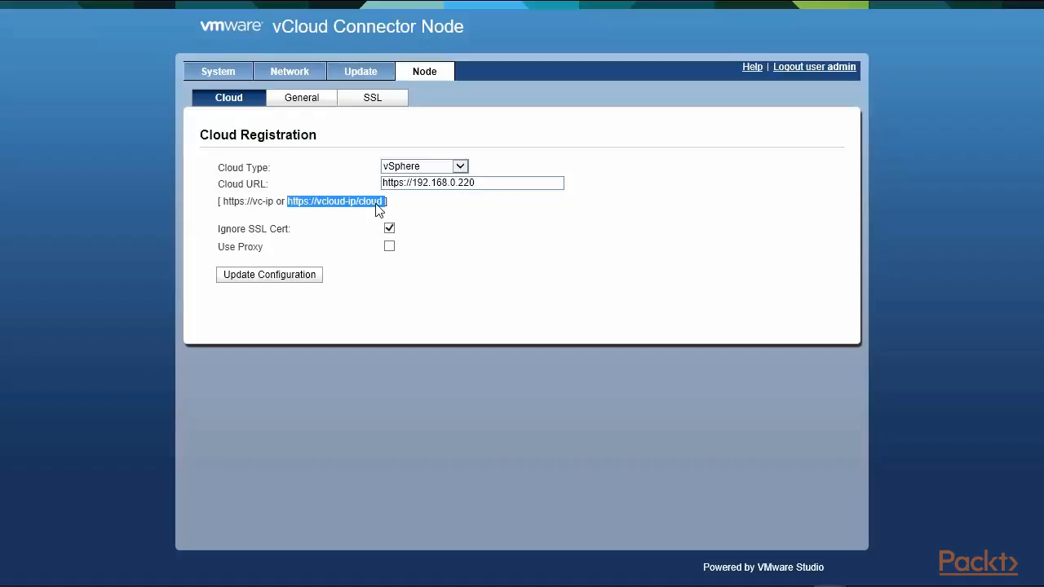
click(509, 256)
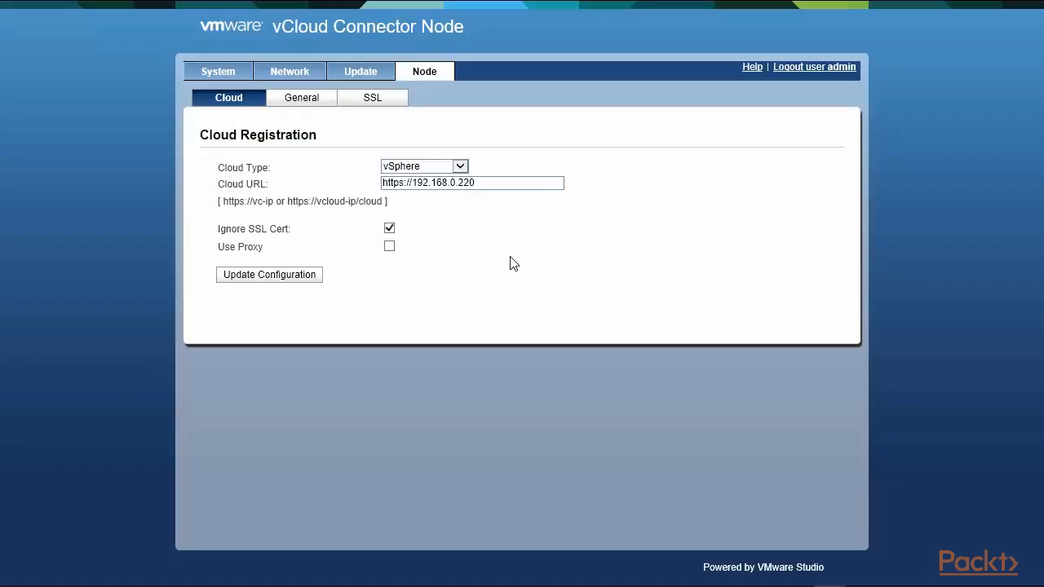
click(211, 76)
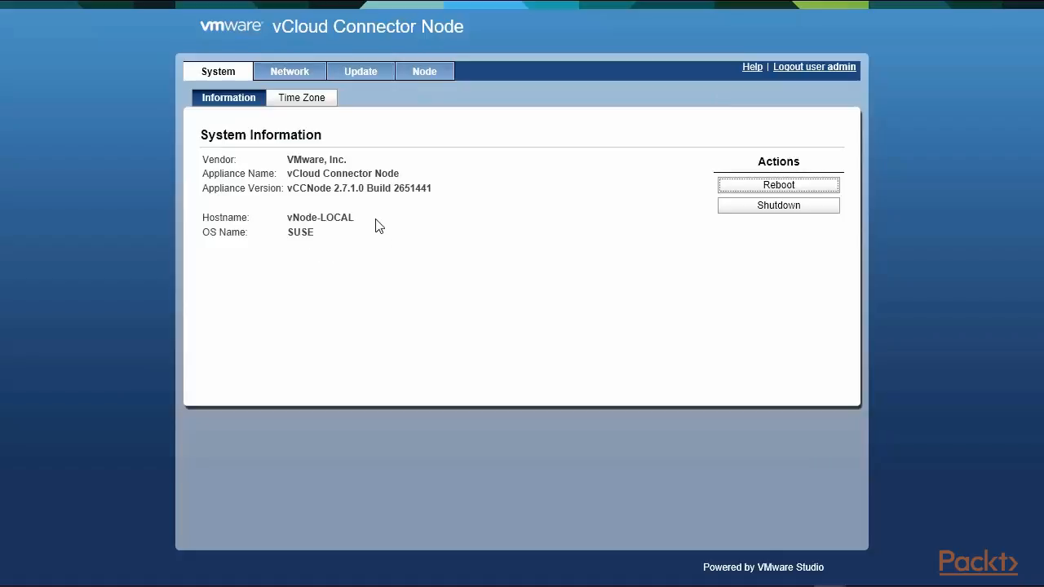
click(287, 79)
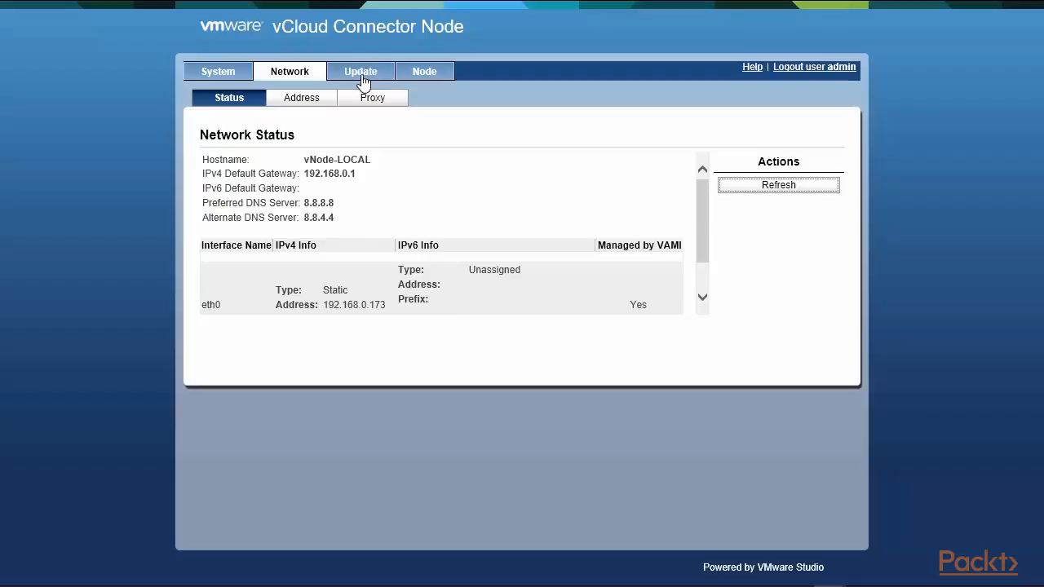
click(311, 106)
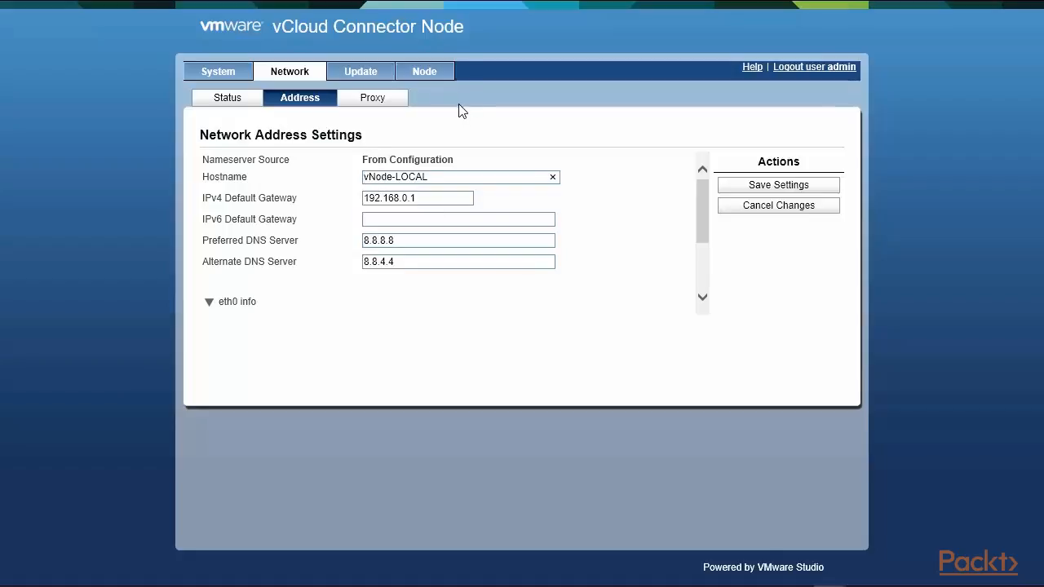
click(428, 75)
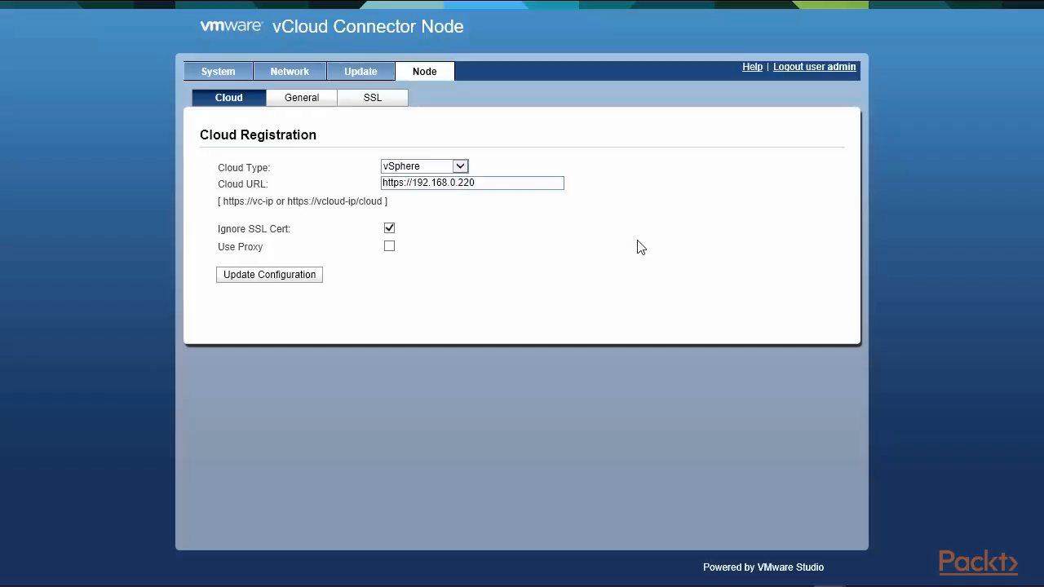
mouse_move(633, 3)
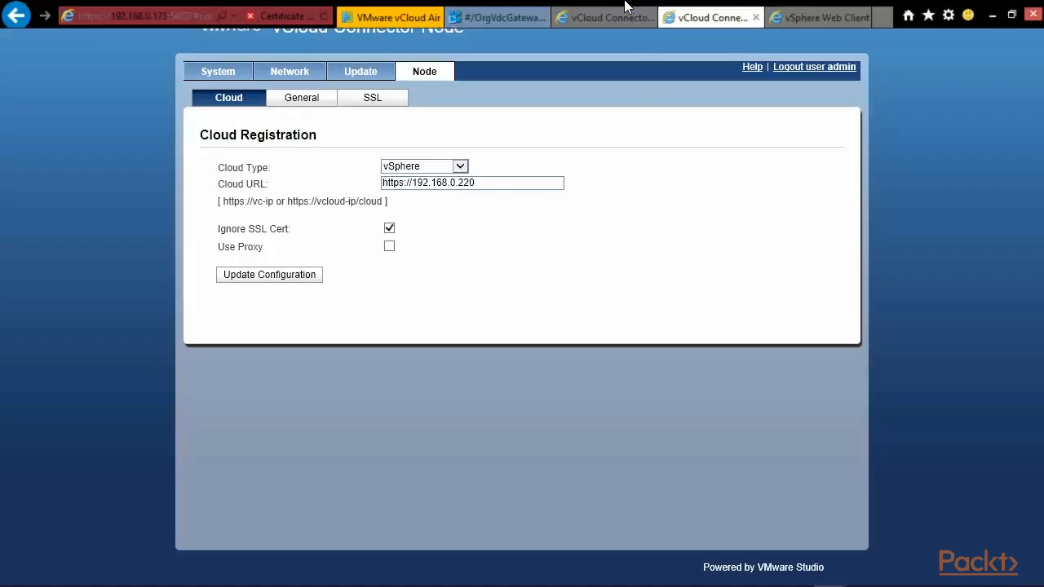
Step: Switch to vCloud Connector Server, view its system information and reveal the page's full address
click(623, 22)
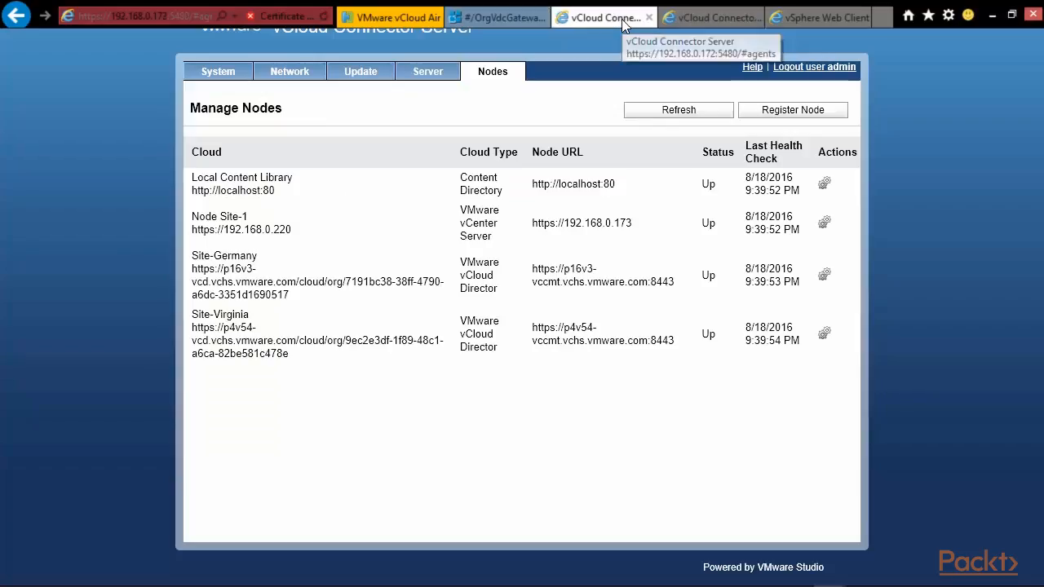
click(211, 74)
mouse_move(194, 1)
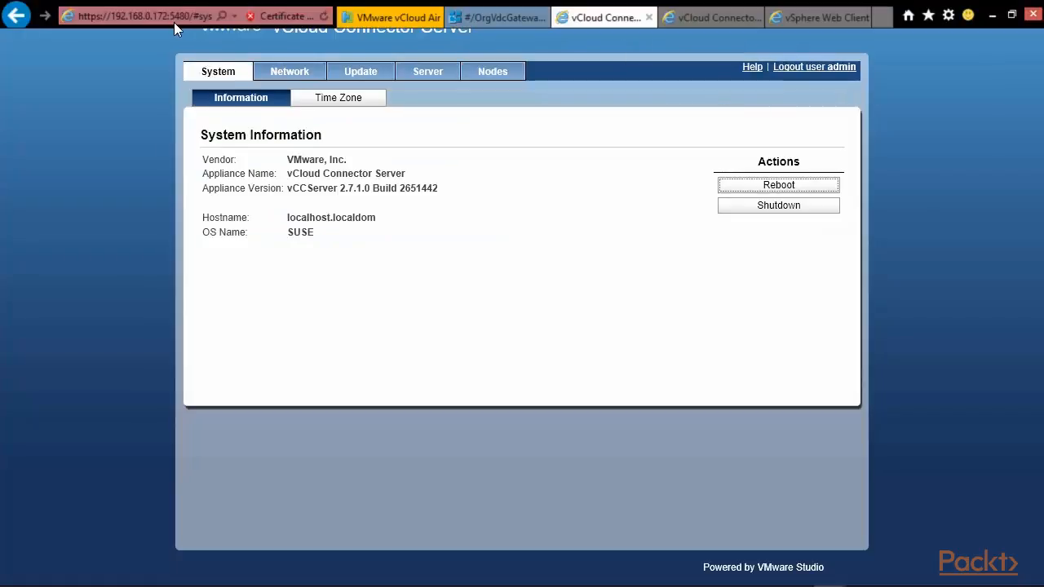
click(183, 21)
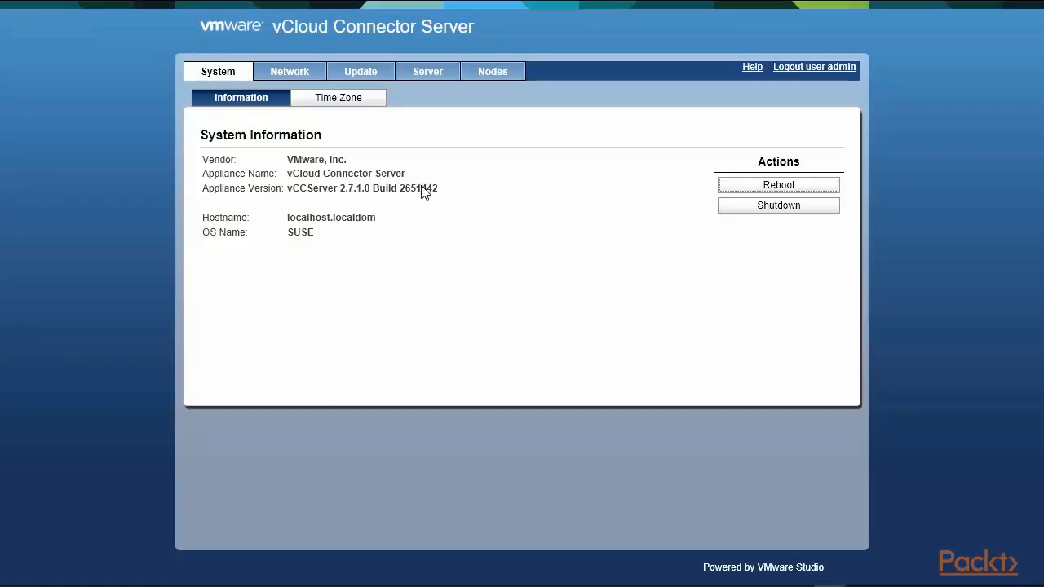
Step: Check network status, address and proxy settings, then the nodes list and general server settings
click(299, 73)
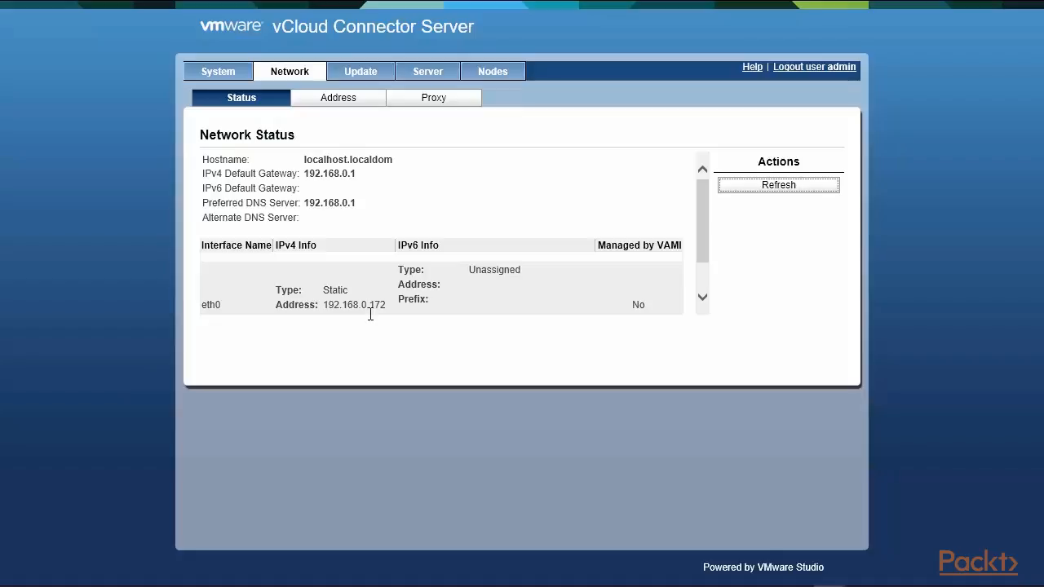
click(356, 101)
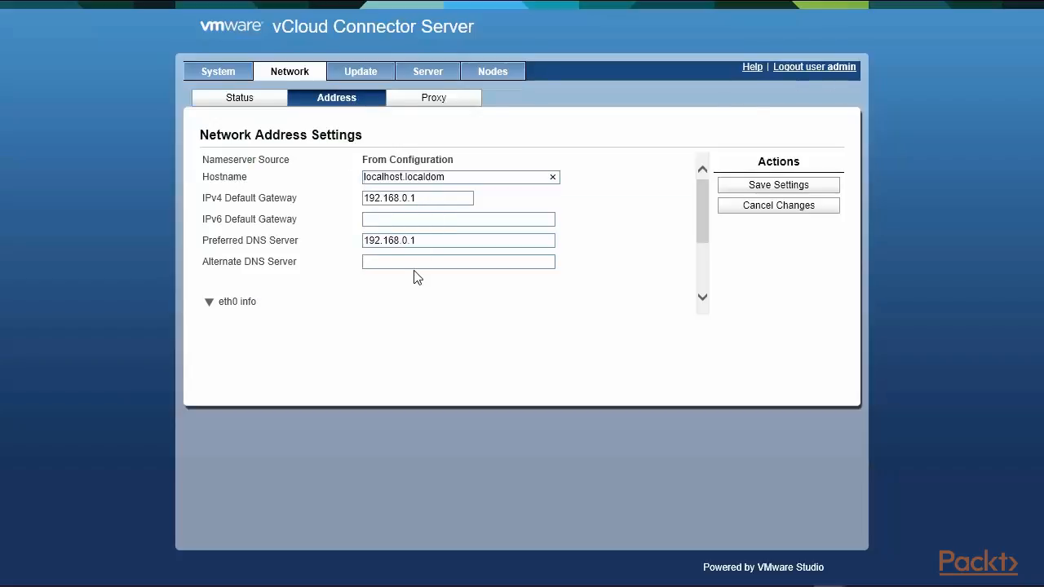
click(440, 103)
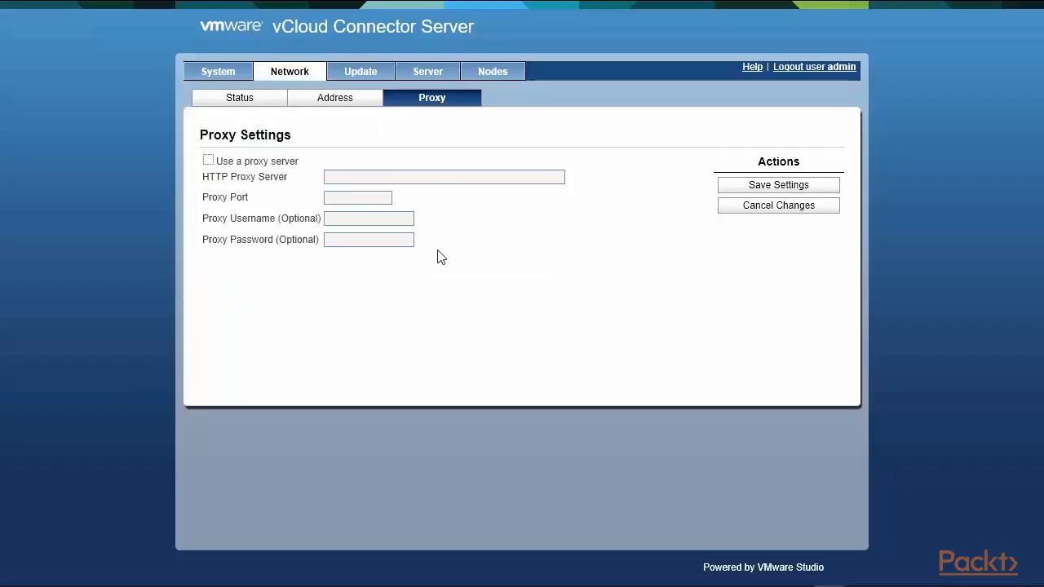
click(504, 71)
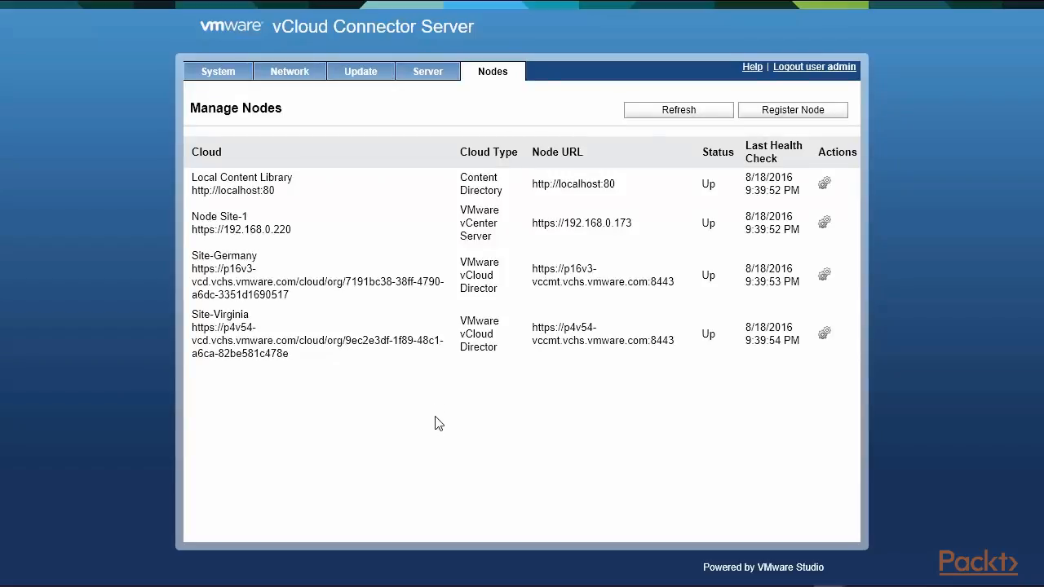
click(438, 77)
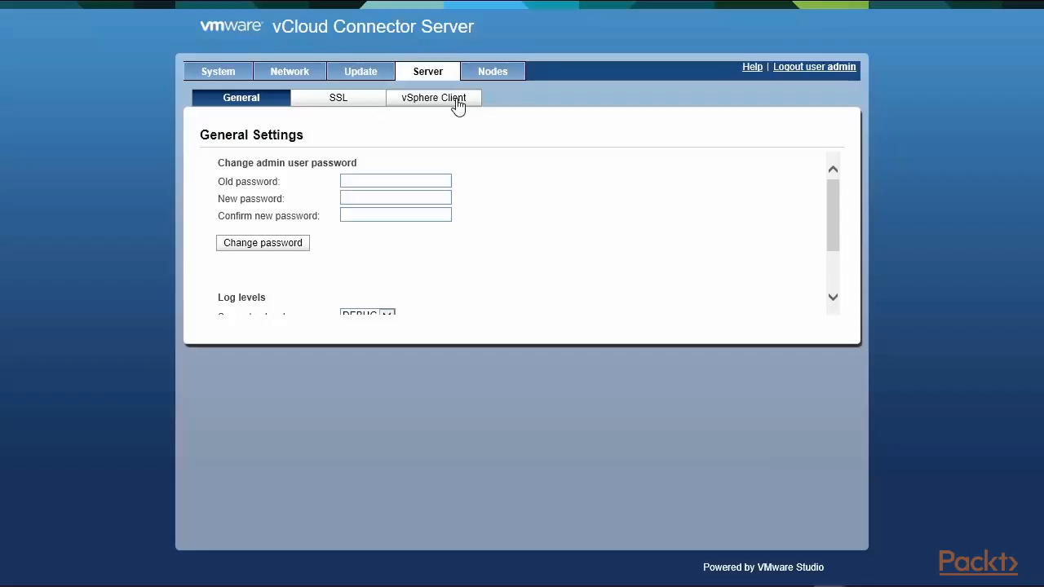
Step: Open the Server > vSphere Client sub-tab to see the Register with vSphere Client page
click(457, 102)
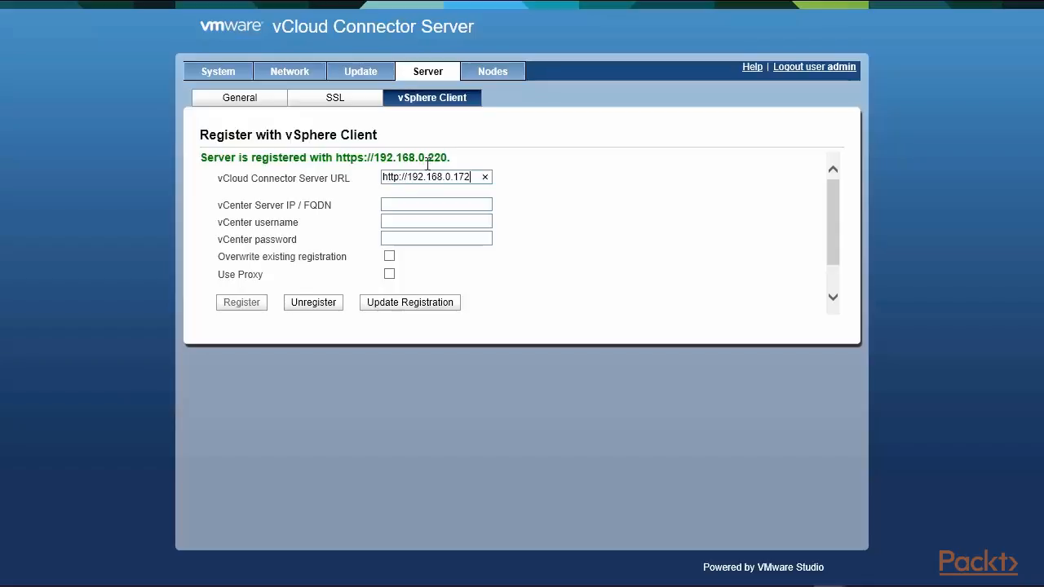
Step: Return to Nodes and highlight Node Site-1, then the Site-Germany and Site-Virginia rows
click(488, 75)
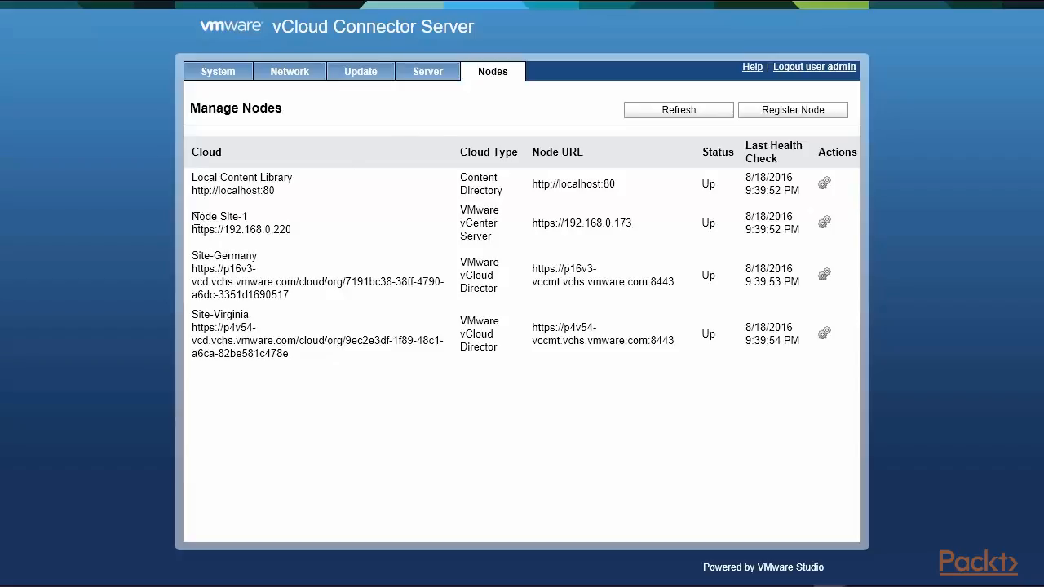
drag(192, 215, 305, 235)
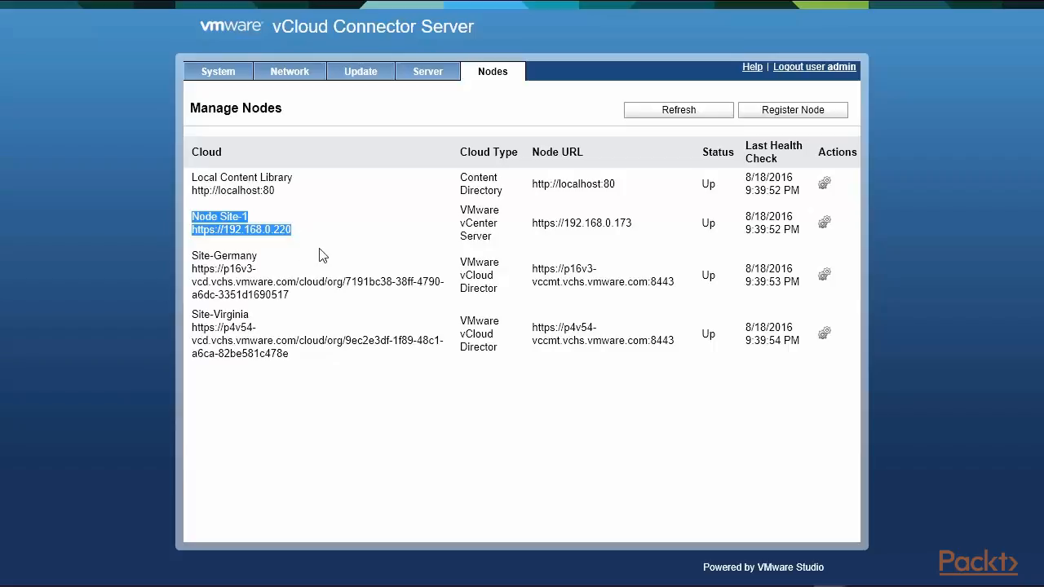
drag(192, 256, 807, 353)
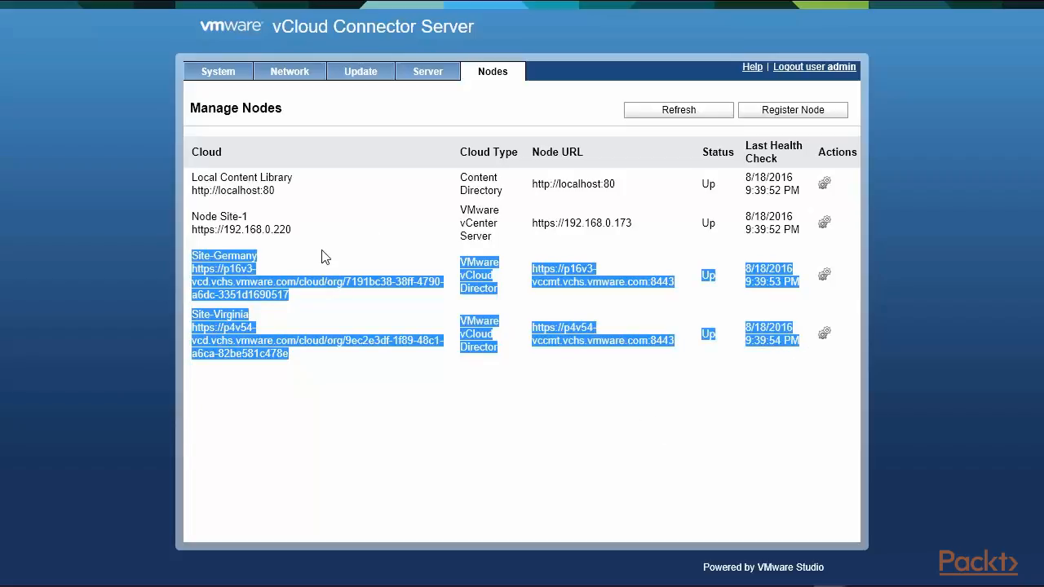
click(249, 257)
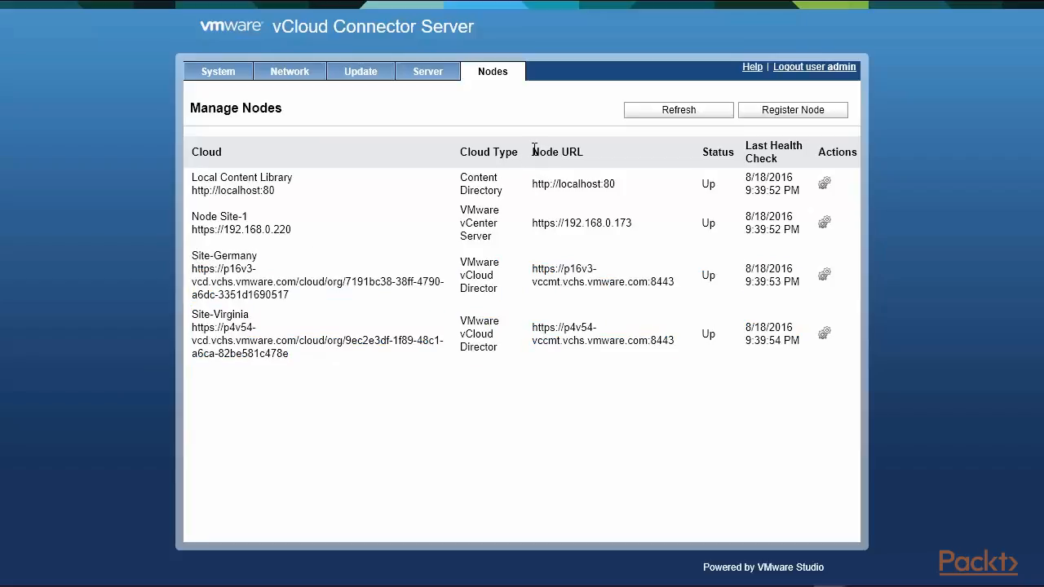
Step: Highlight the Node URL column plus the Site-Germany and Site-Virginia names and URLs
drag(534, 149, 632, 153)
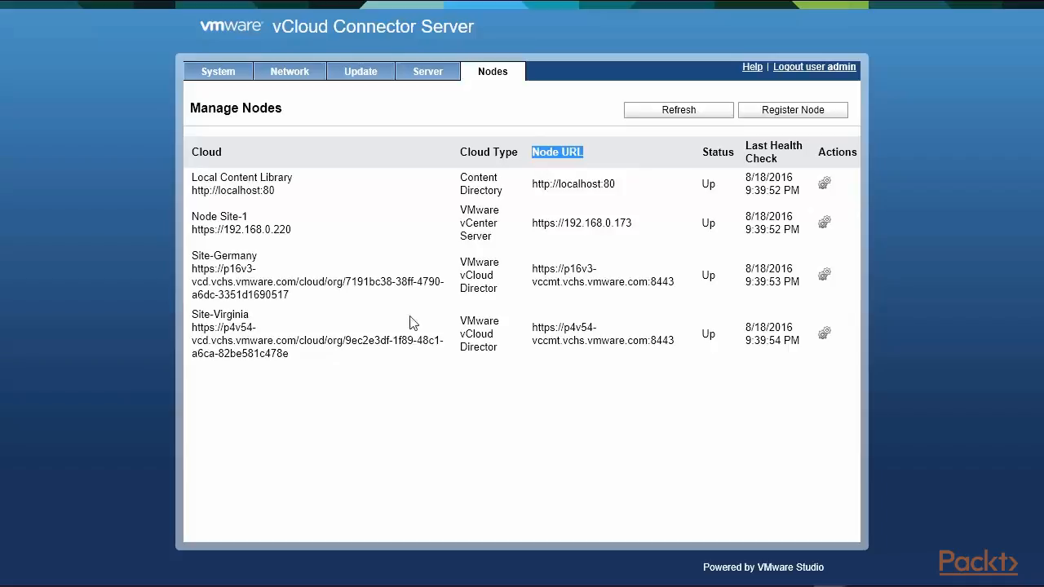
drag(193, 256, 259, 257)
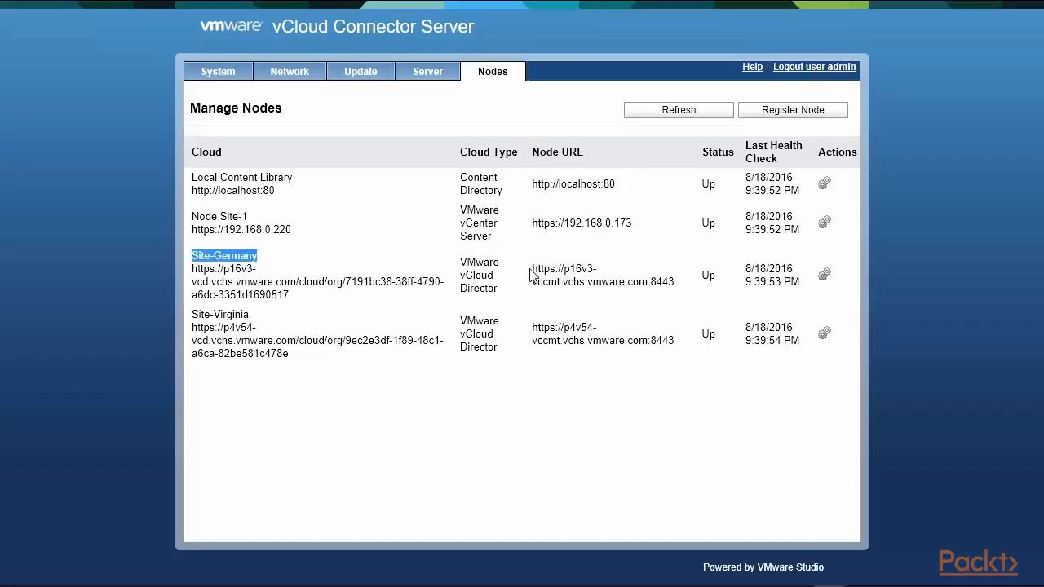
drag(532, 269, 684, 298)
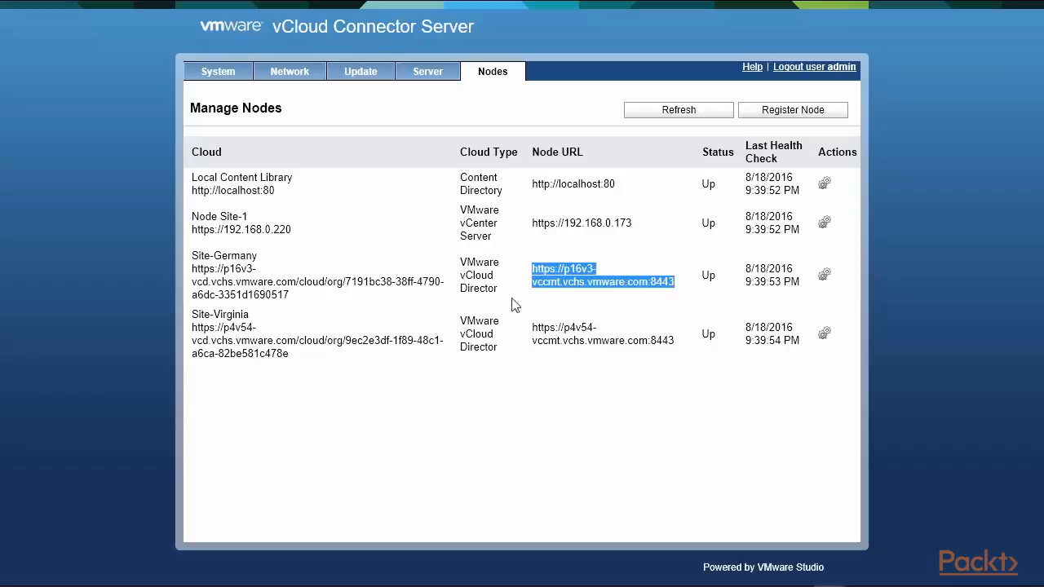
drag(194, 315, 251, 317)
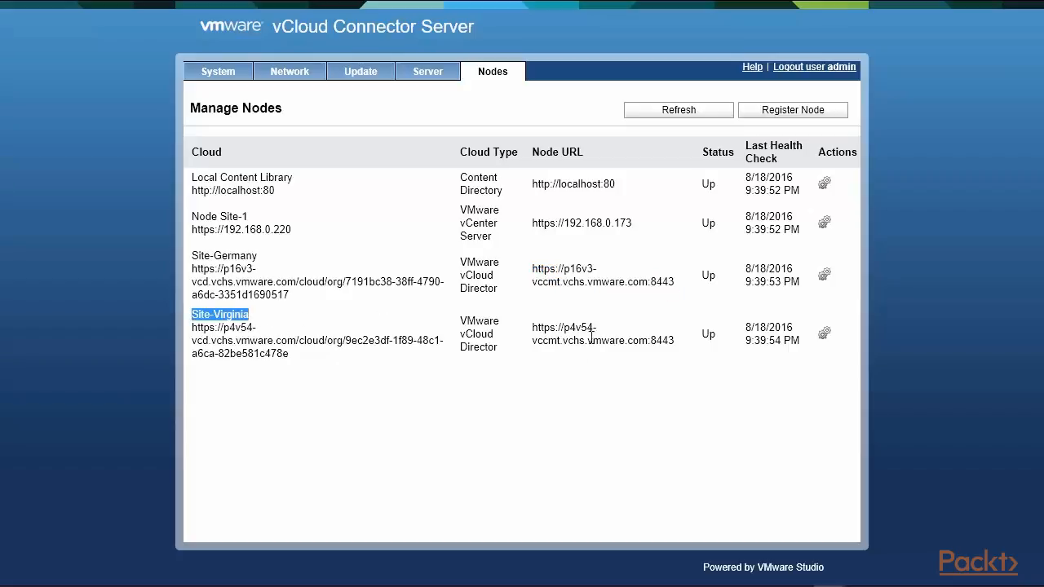
drag(532, 328, 688, 356)
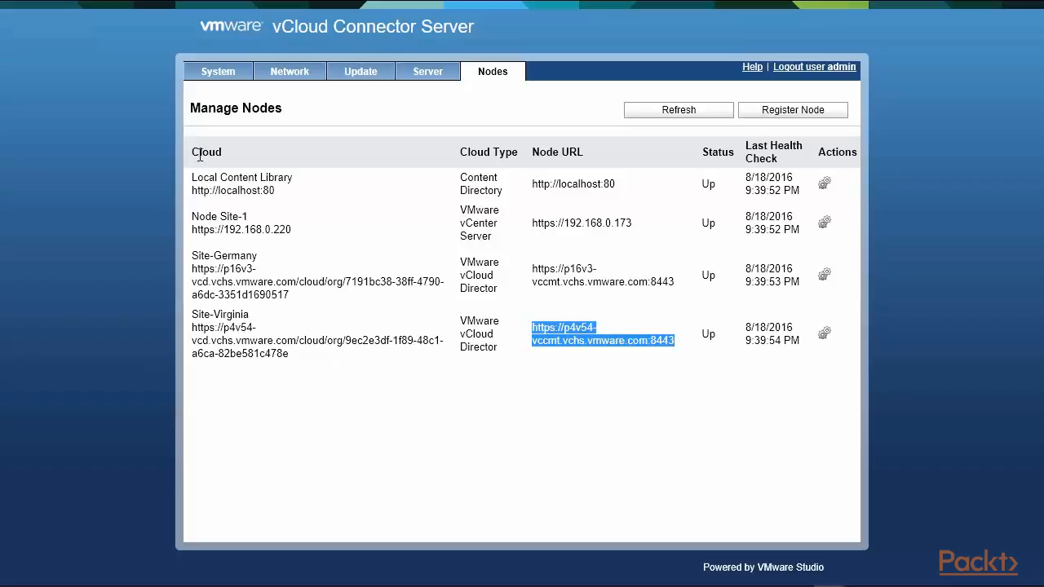
key(alt+Tab)
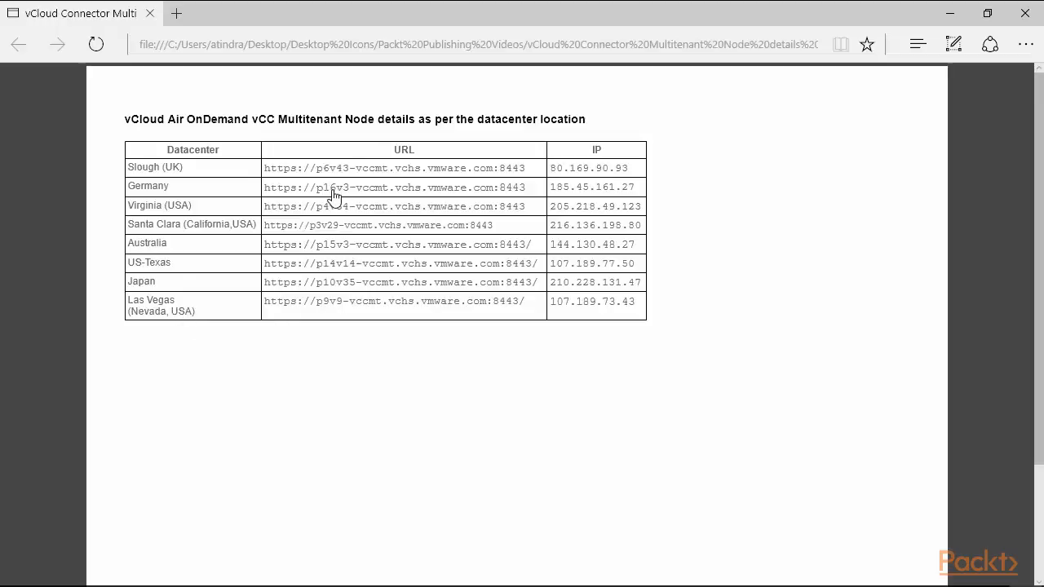
drag(278, 119, 367, 120)
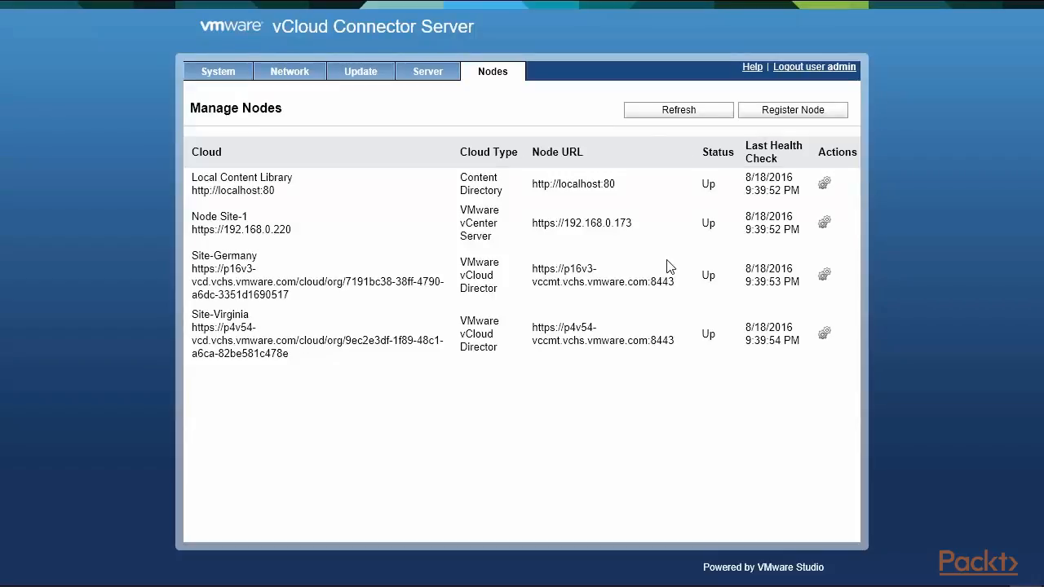
click(789, 114)
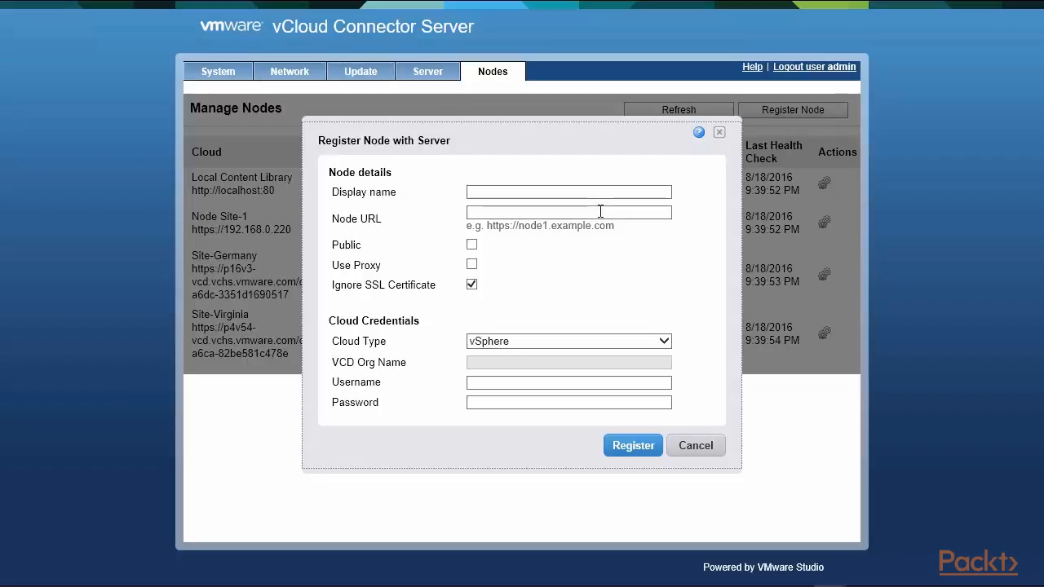
click(665, 343)
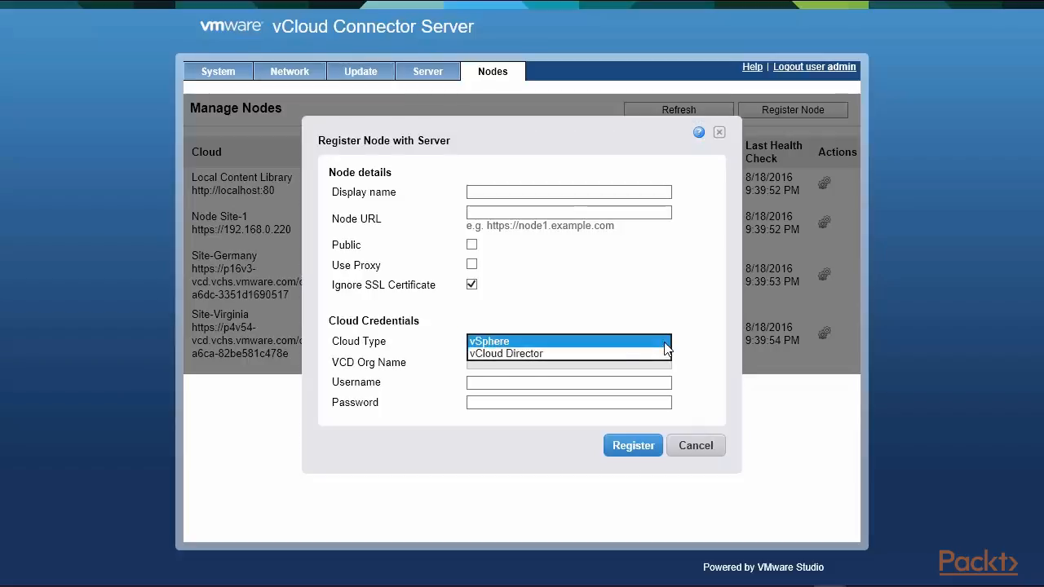
click(630, 354)
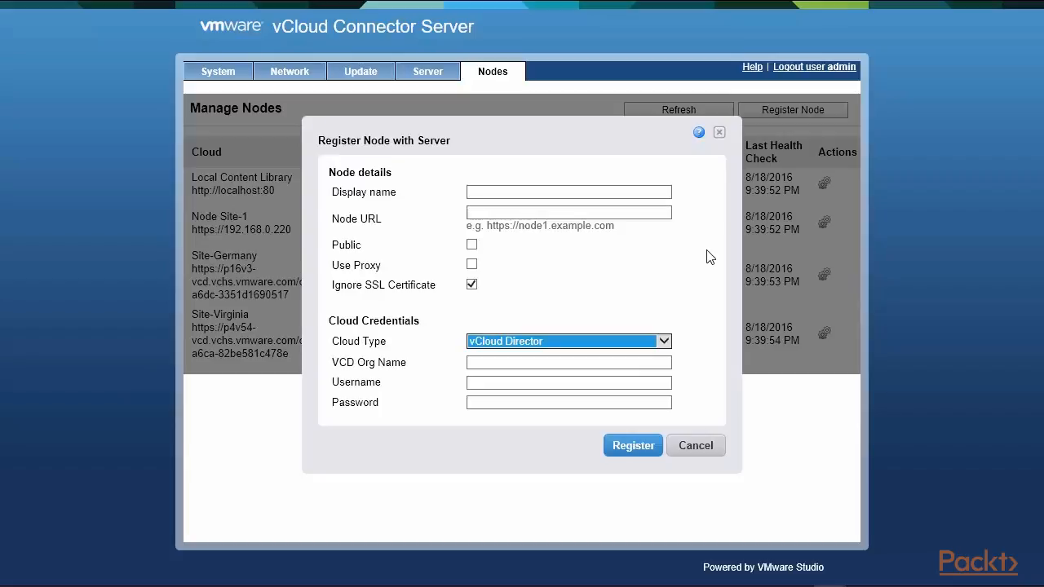
click(589, 362)
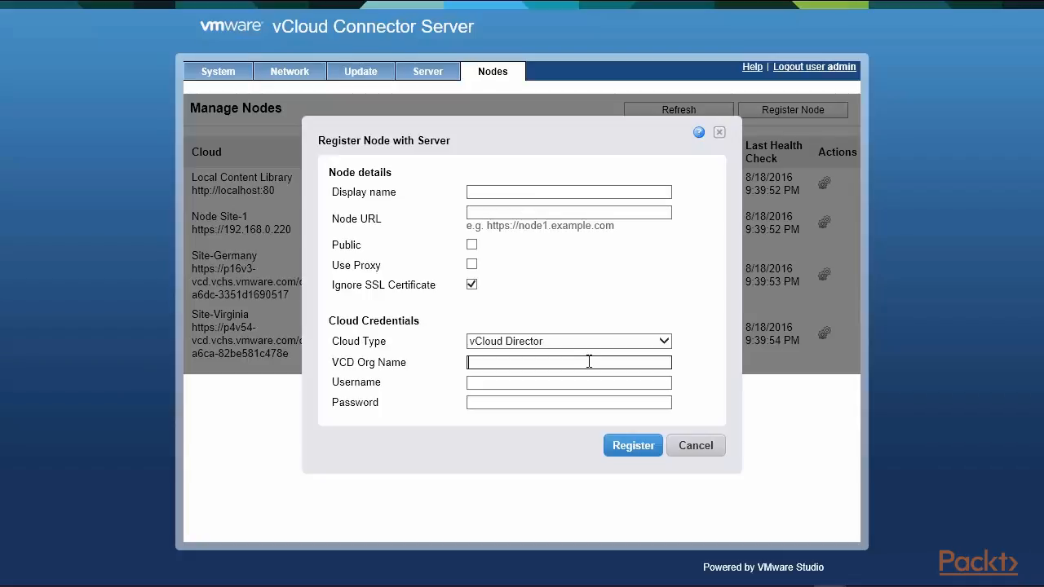
drag(330, 381, 360, 415)
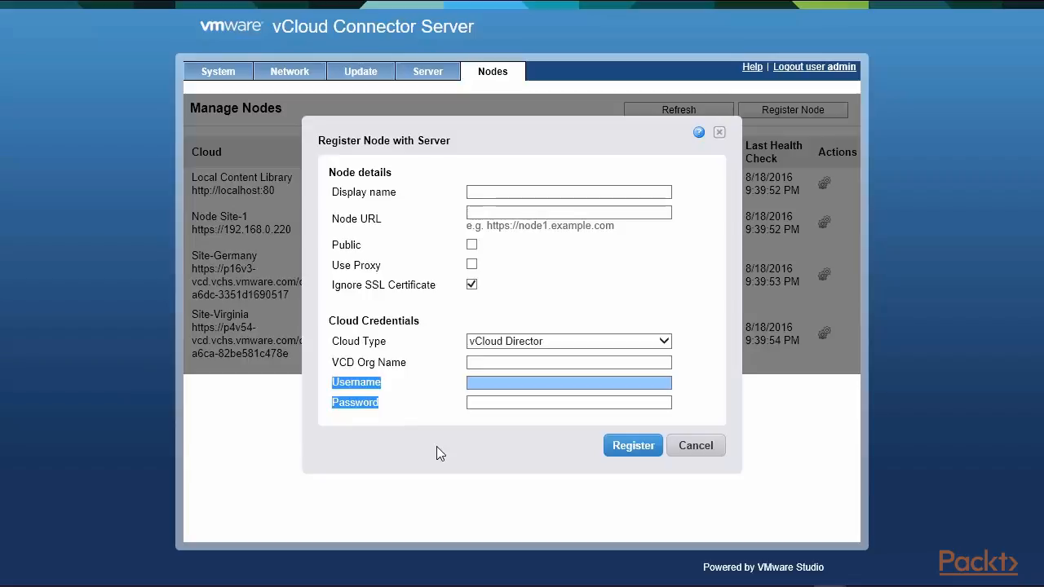
click(703, 448)
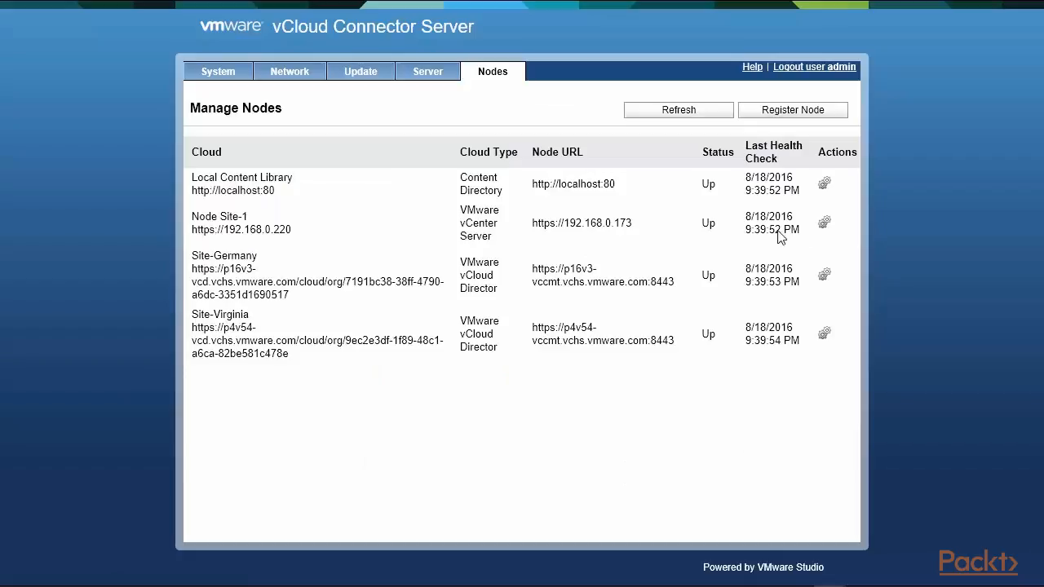
drag(704, 185, 669, 357)
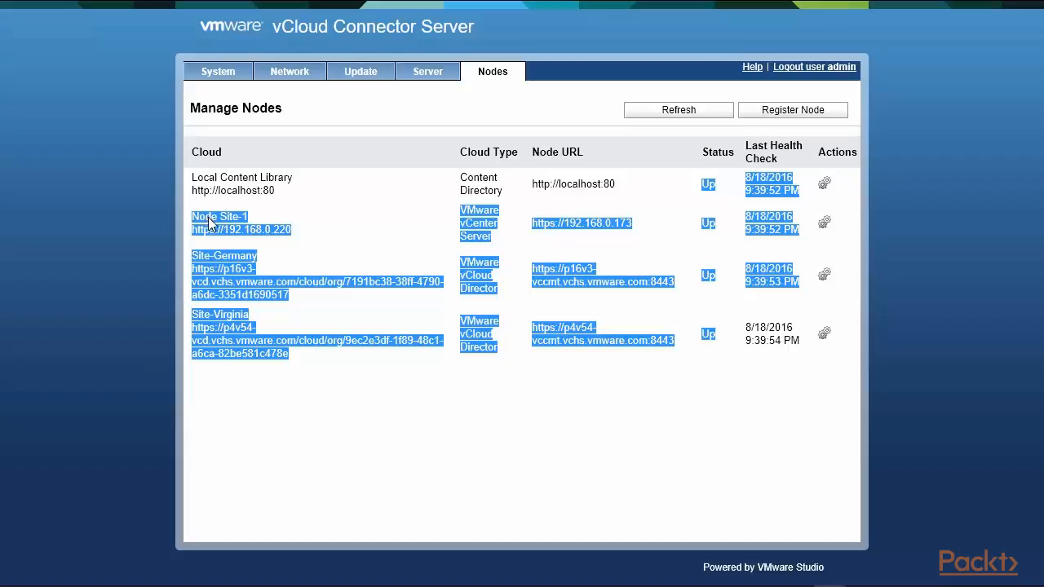
click(464, 222)
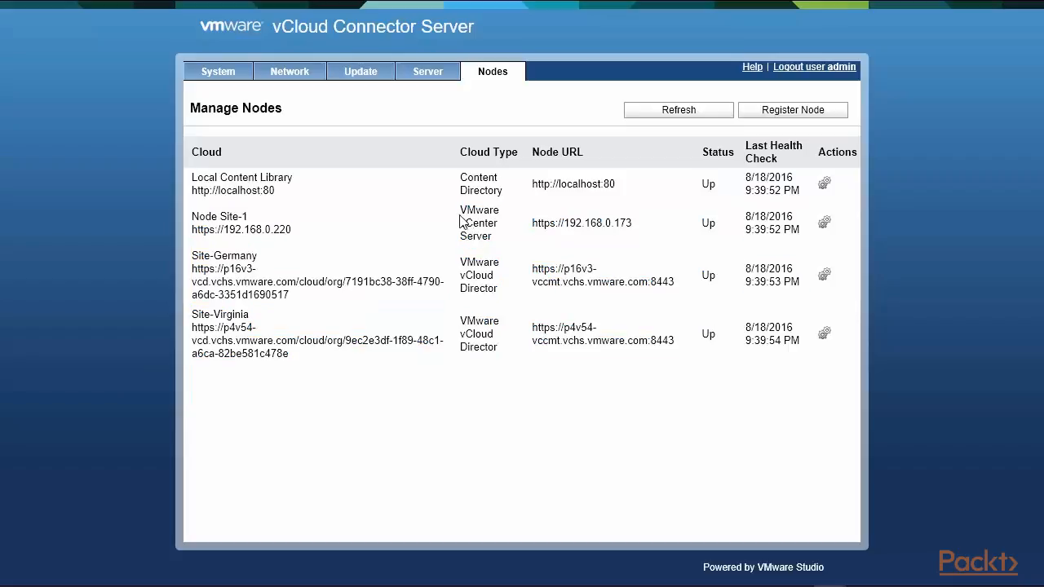
triple_click(463, 221)
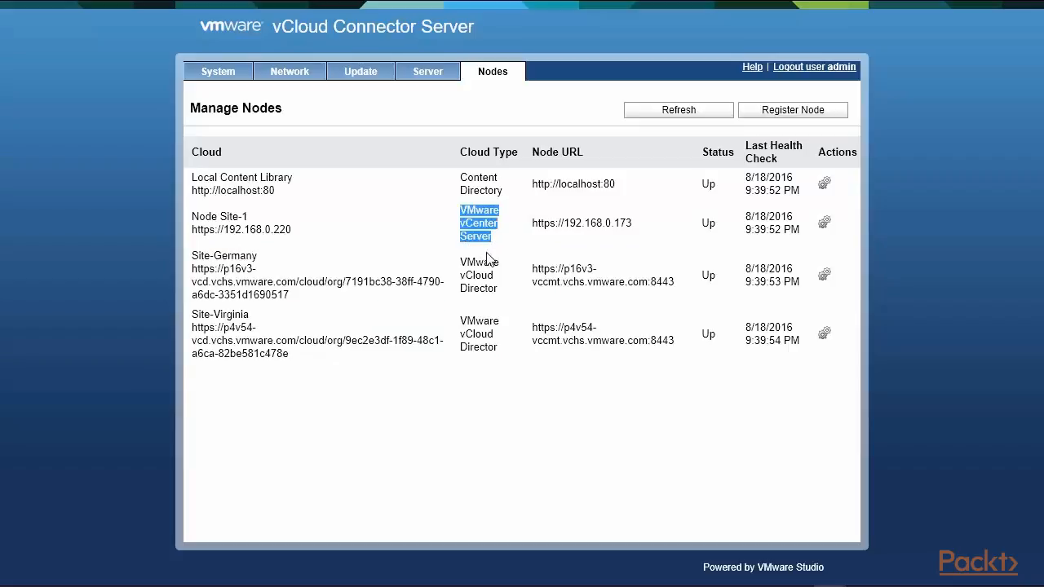
click(459, 260)
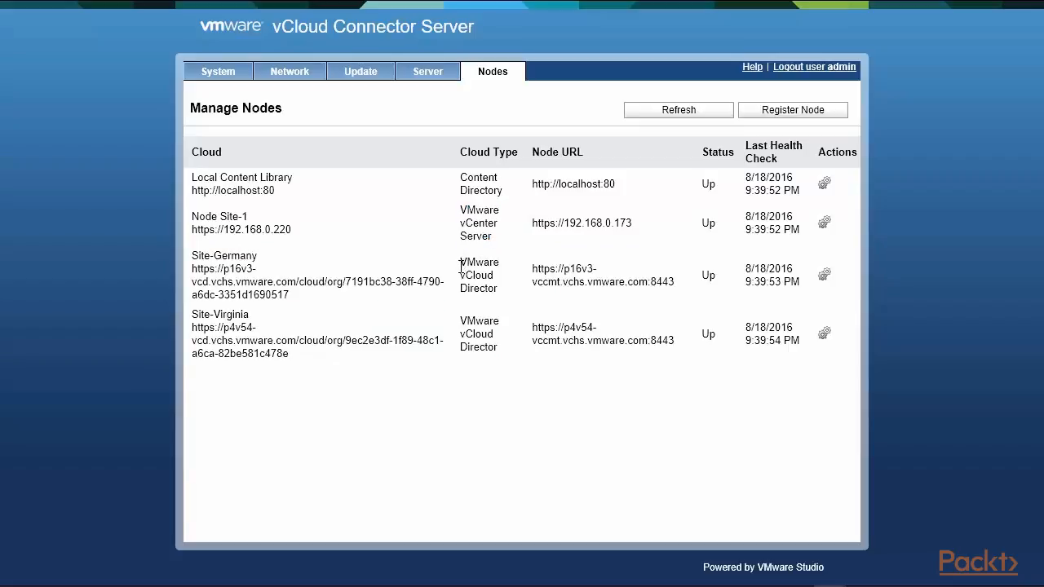
double_click(459, 264)
drag(457, 272, 505, 363)
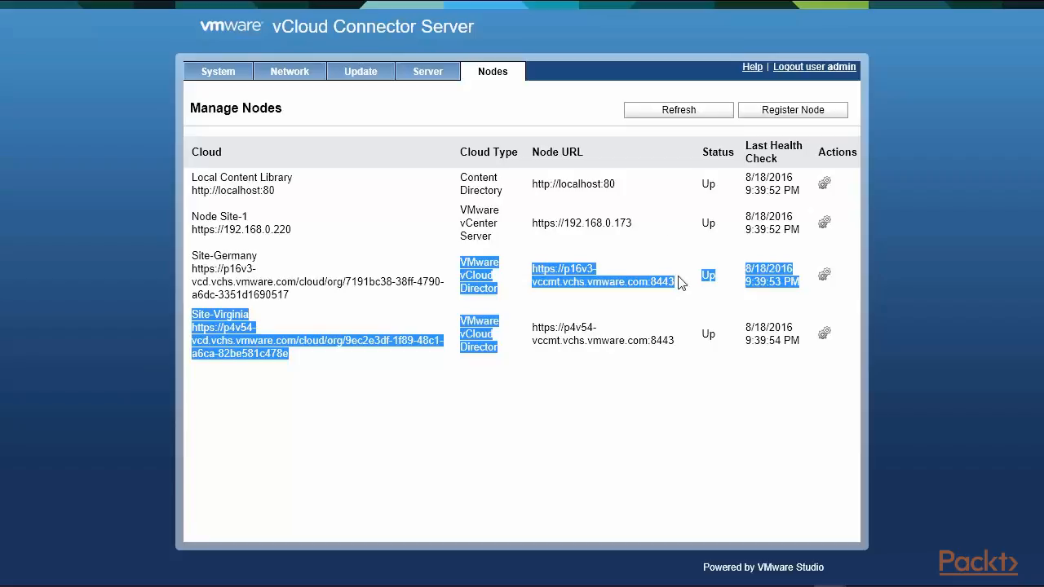
mouse_move(659, 5)
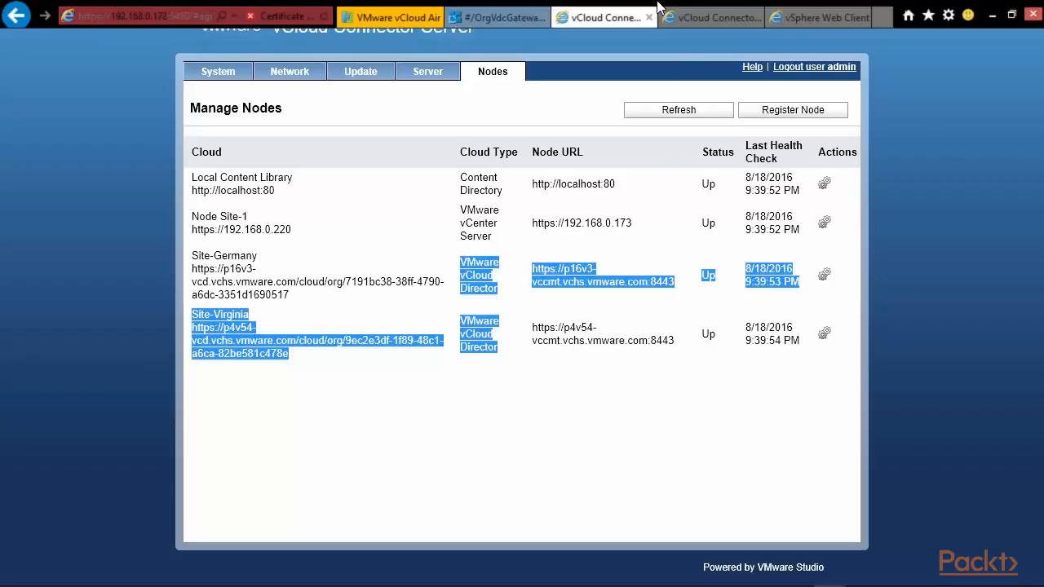
Step: Open the vCloud Connector plug-in and select Clouds, Node Site-1, Site-Germany and Site-Virginia in turn
click(830, 17)
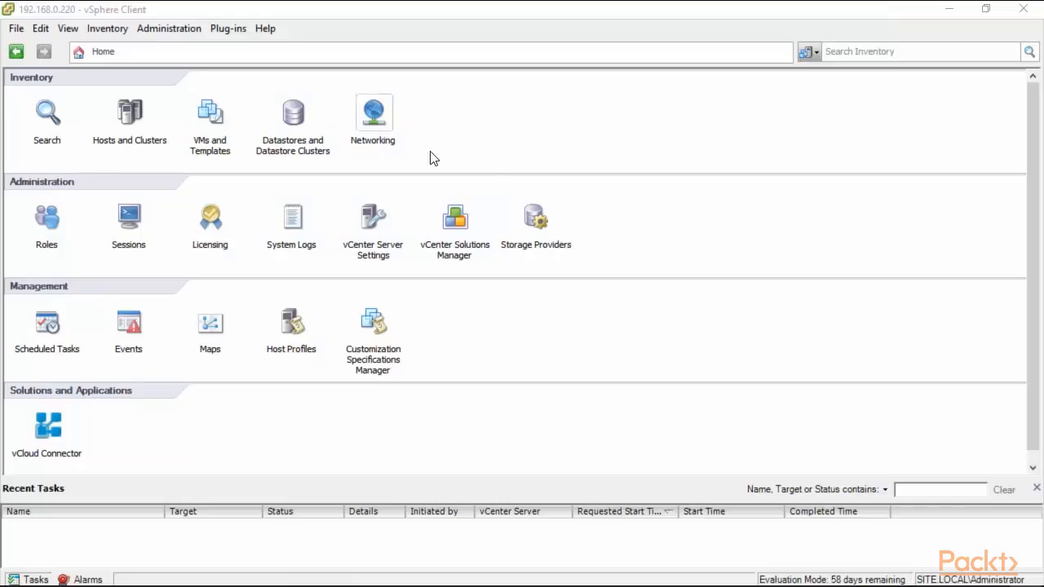
click(47, 441)
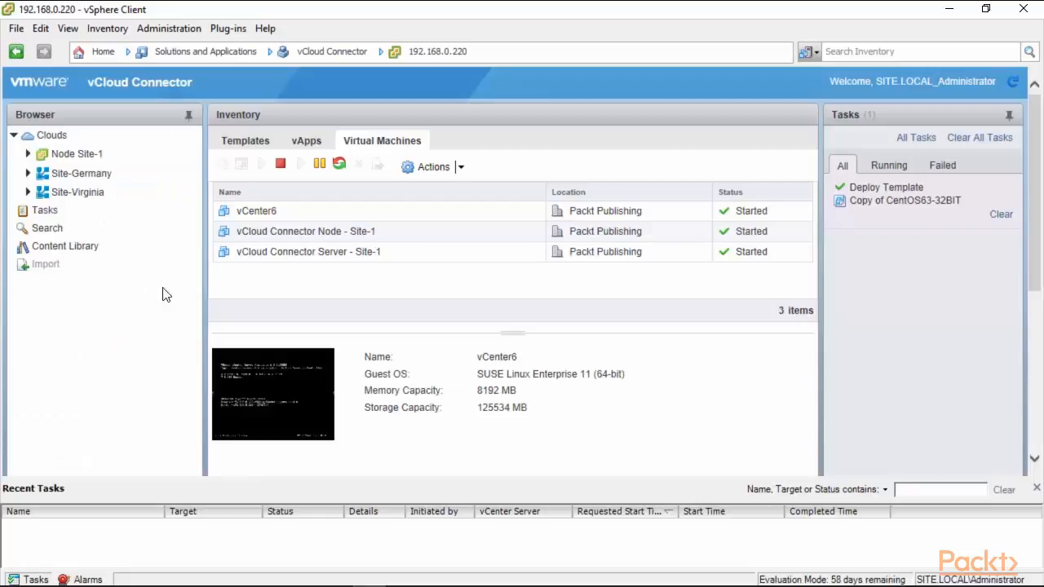
click(52, 137)
click(64, 155)
click(84, 176)
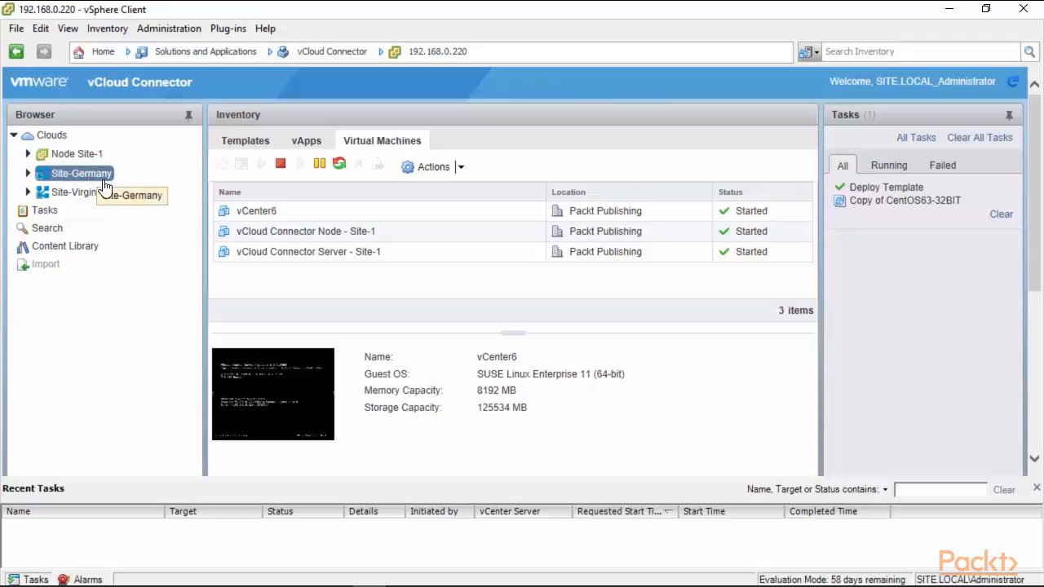
click(82, 194)
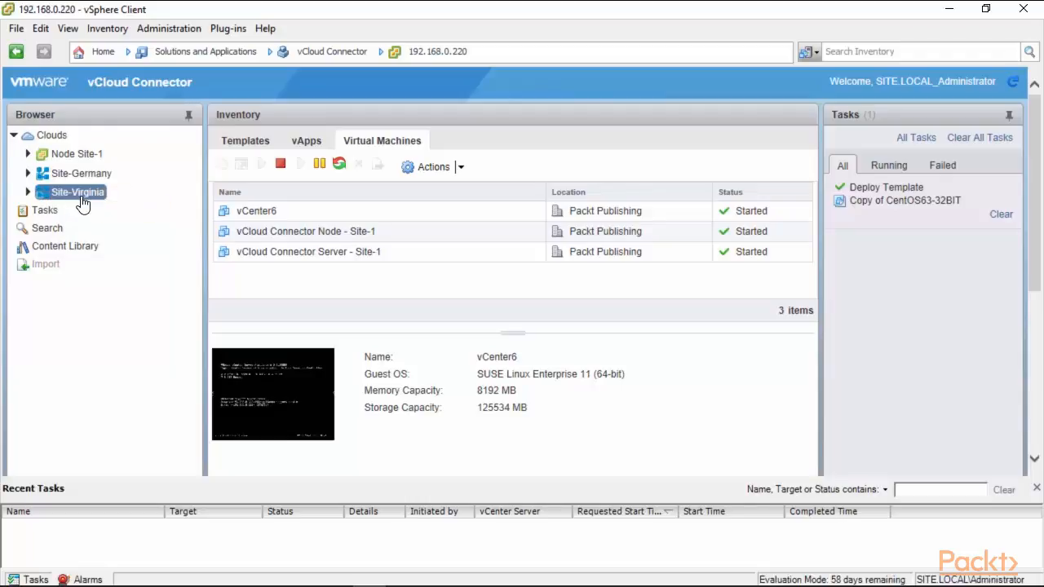
Step: List the clouds, try Add, and acknowledge that all available clouds are already added
click(47, 140)
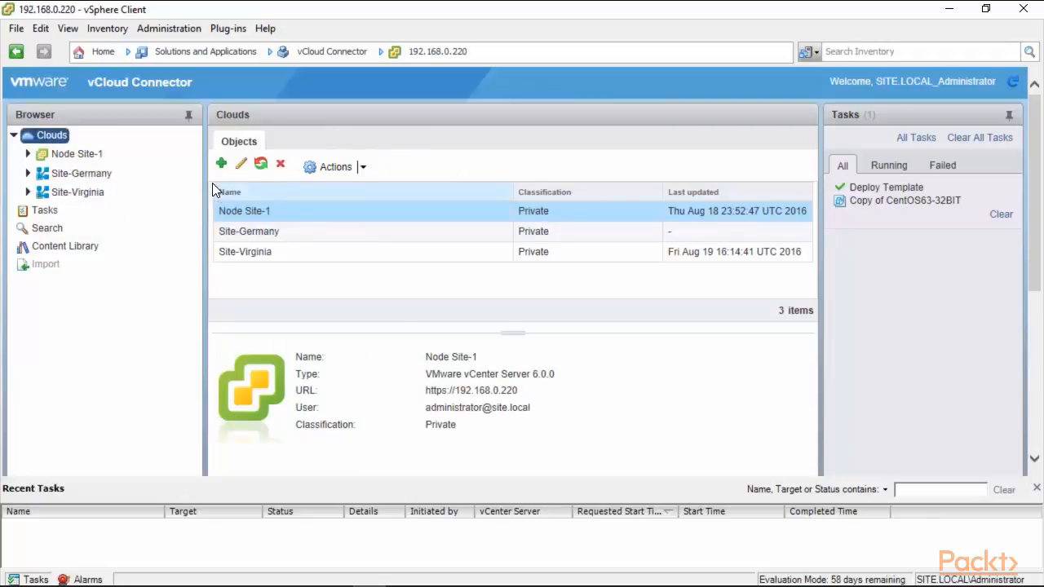
click(224, 169)
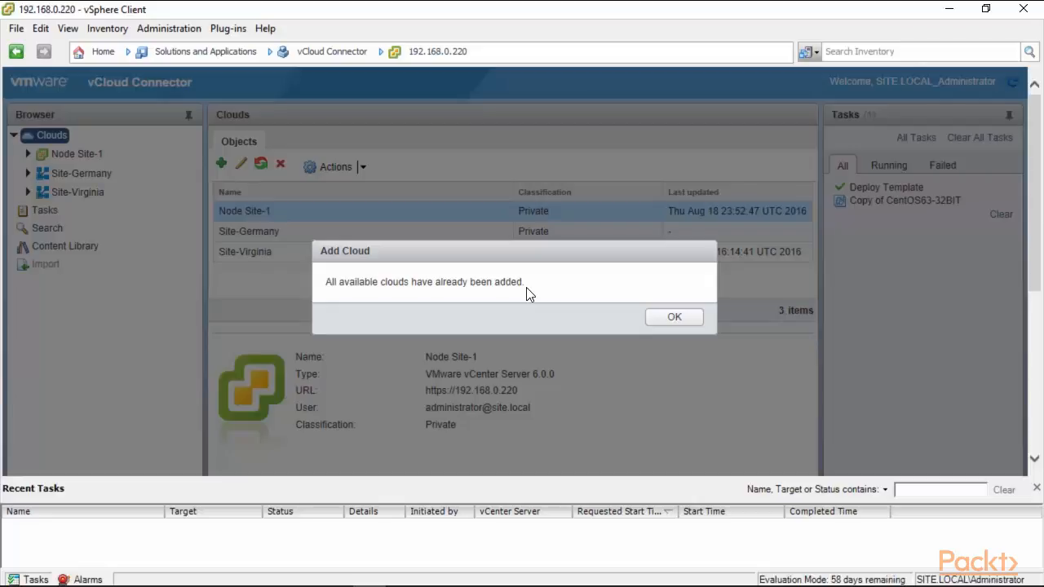
click(676, 323)
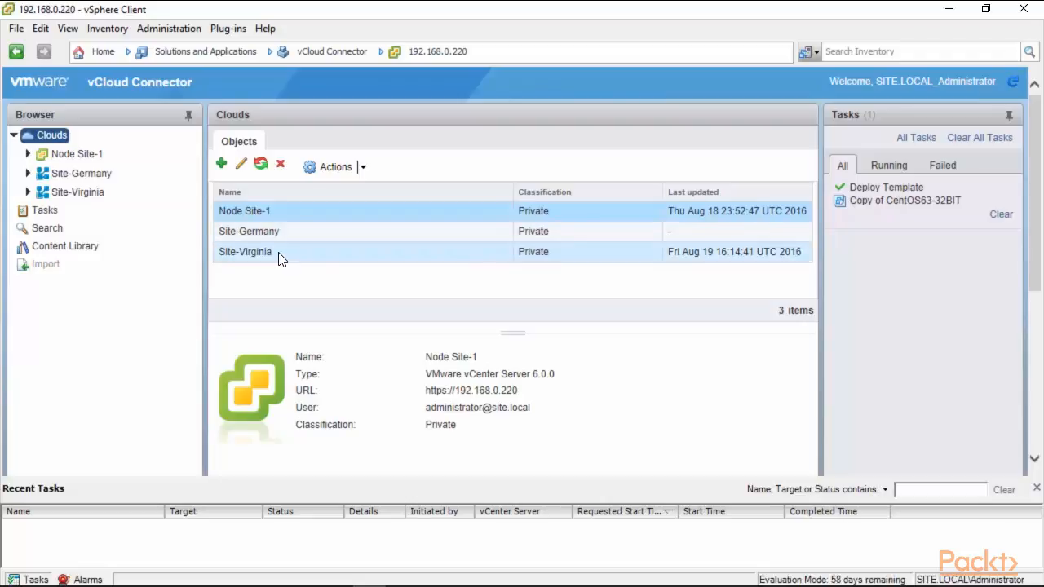
Step: Check Packt Publishing's empty vApps and Templates under Node Site-1, collapse it, and expand Site-Germany
click(28, 154)
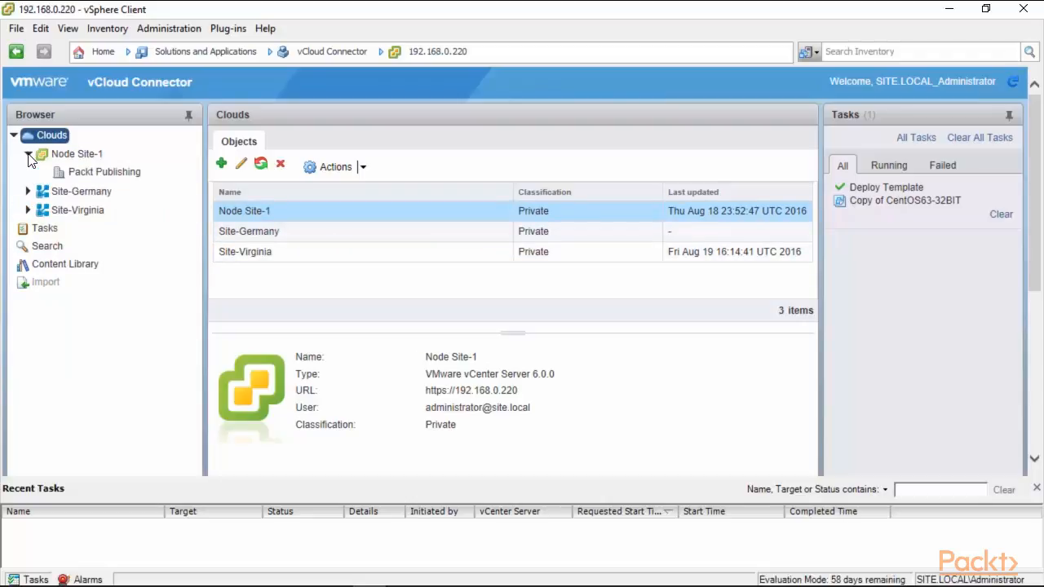
click(122, 175)
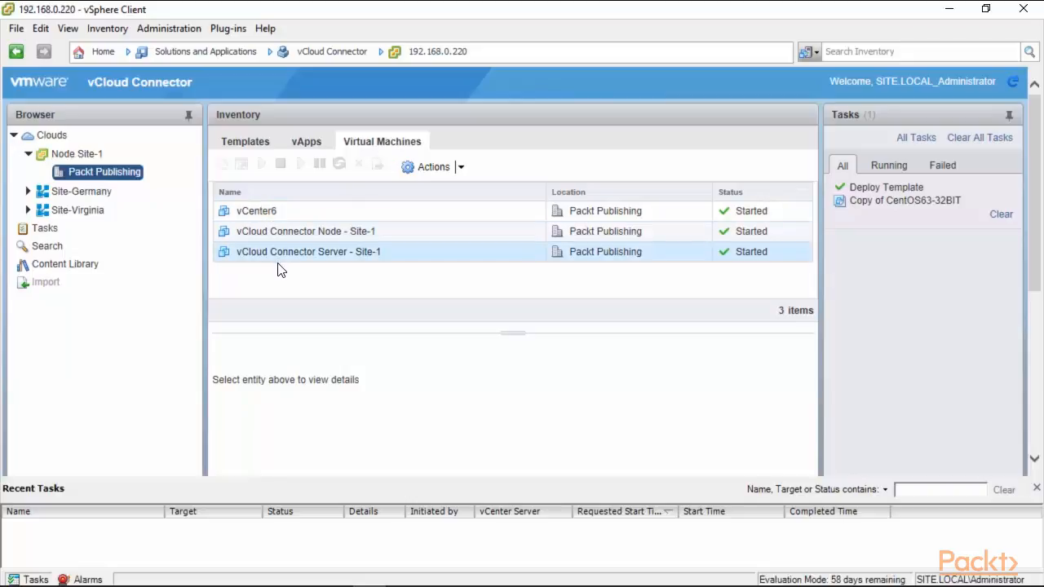
click(307, 142)
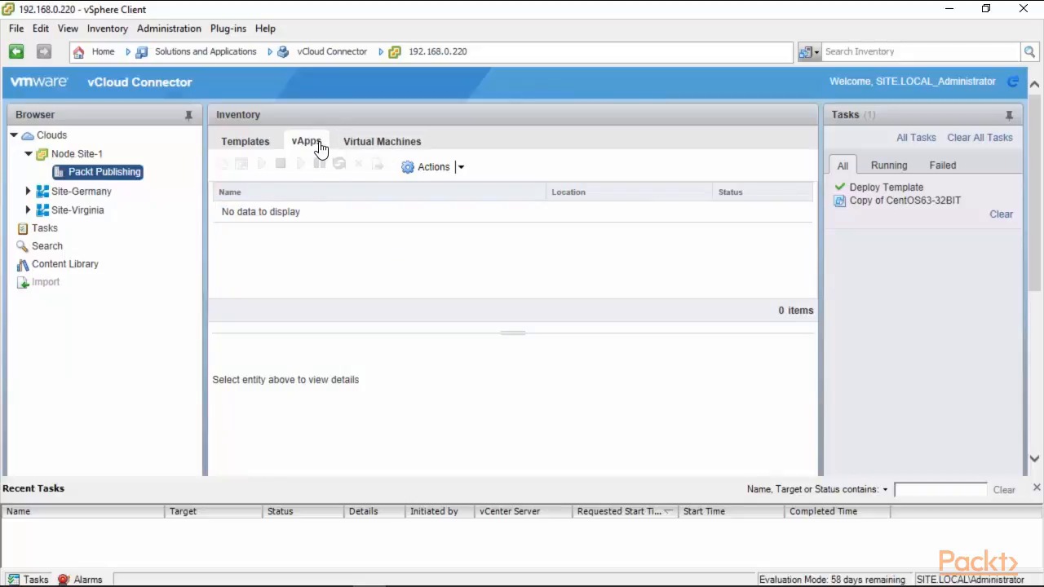
click(249, 151)
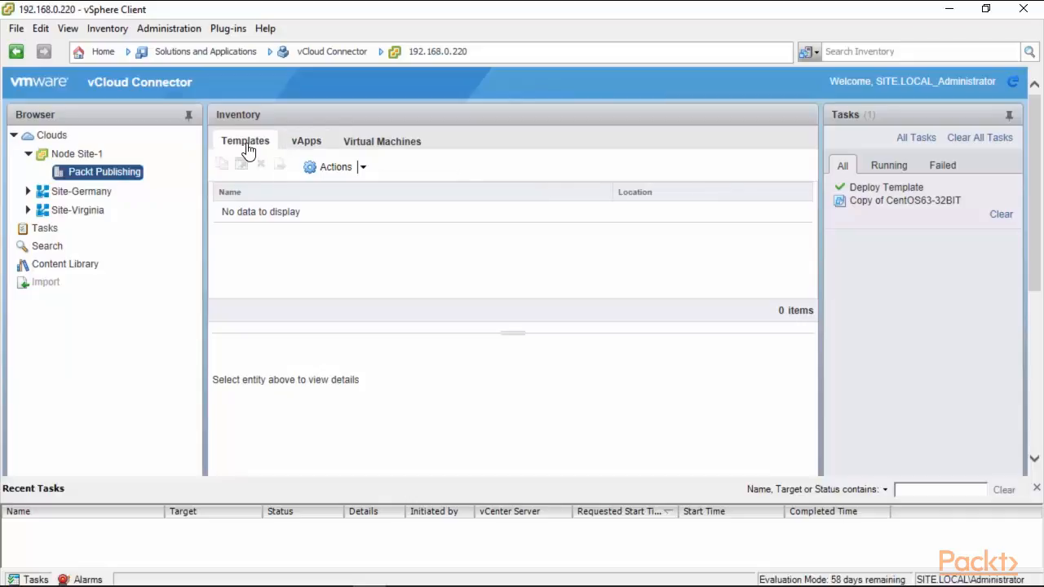
click(30, 154)
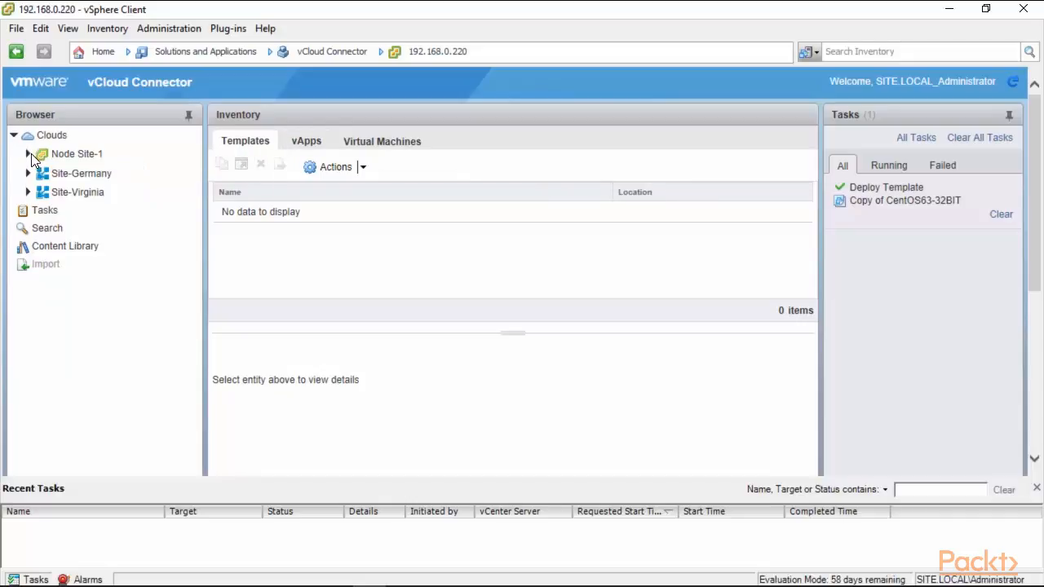
click(28, 173)
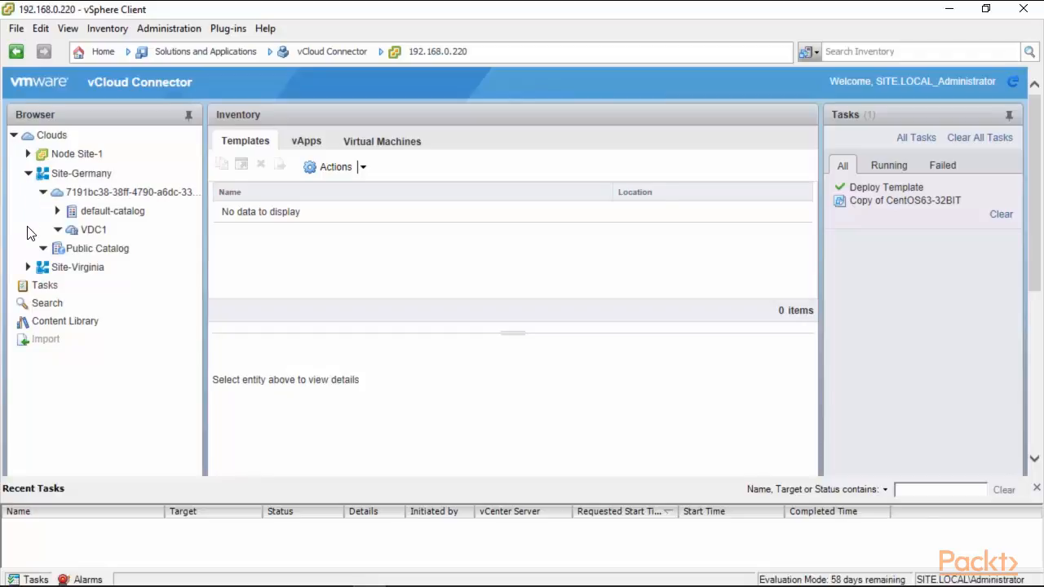
Step: Browse VDC1's virtual machines, vApps and templates, then list the Public Catalog's 11 templates
click(95, 231)
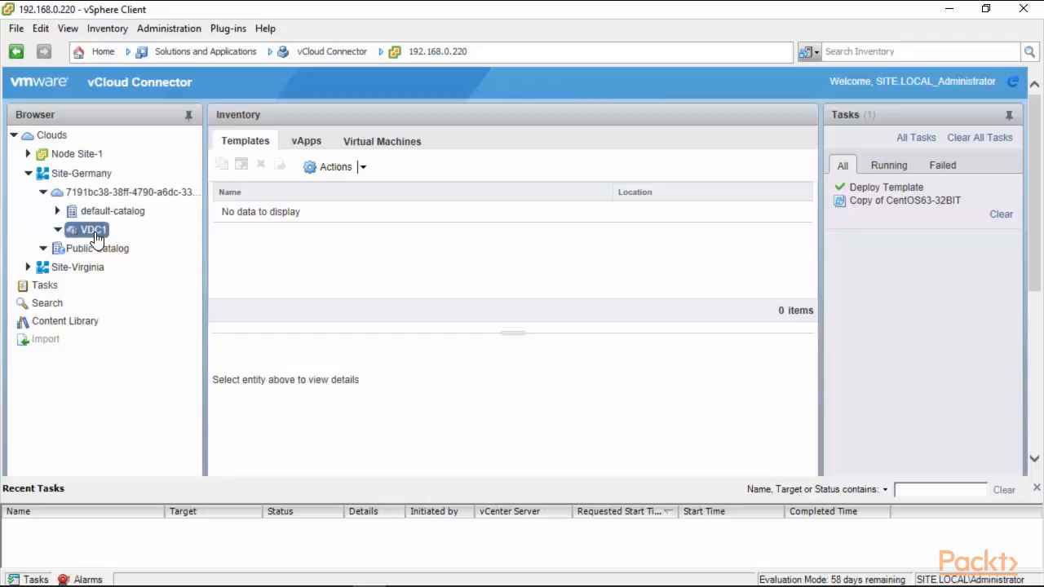
click(395, 145)
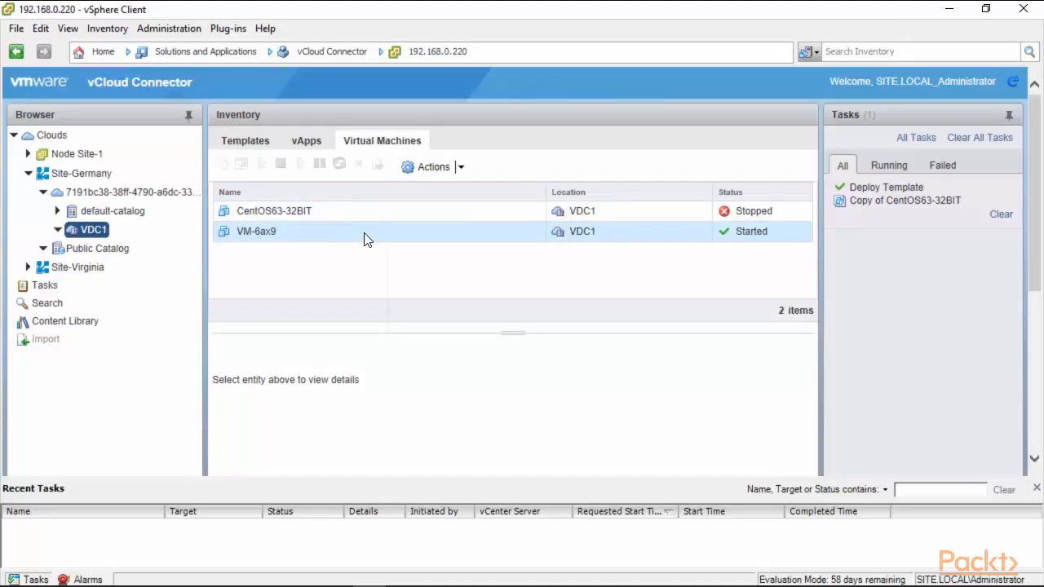
click(308, 140)
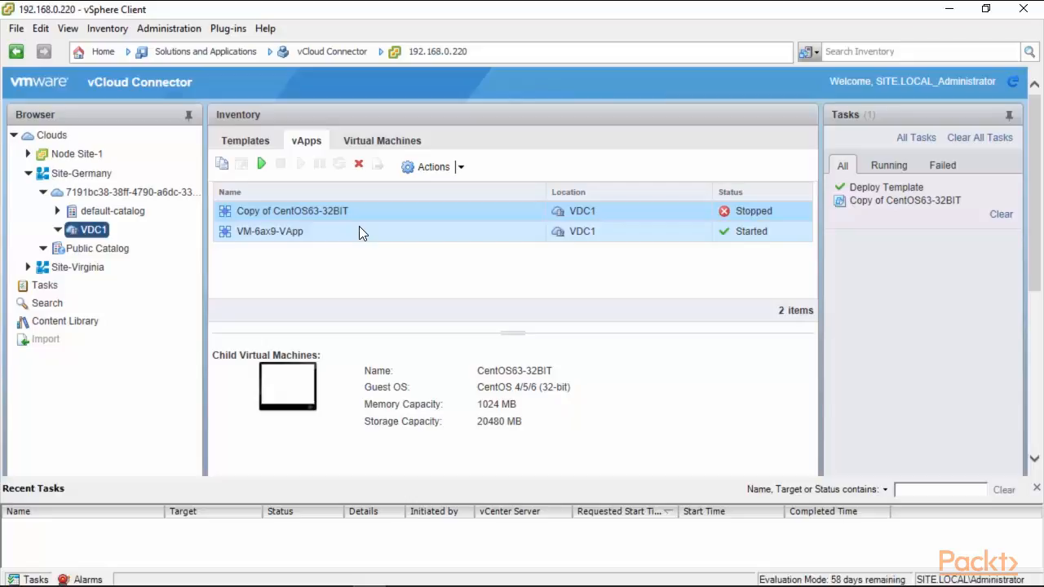
click(236, 145)
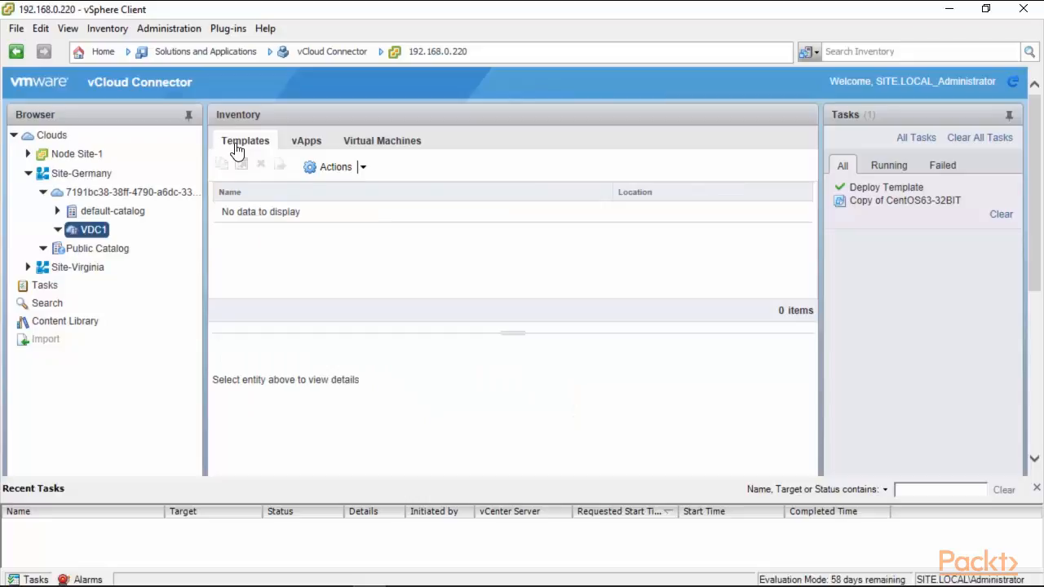
click(97, 251)
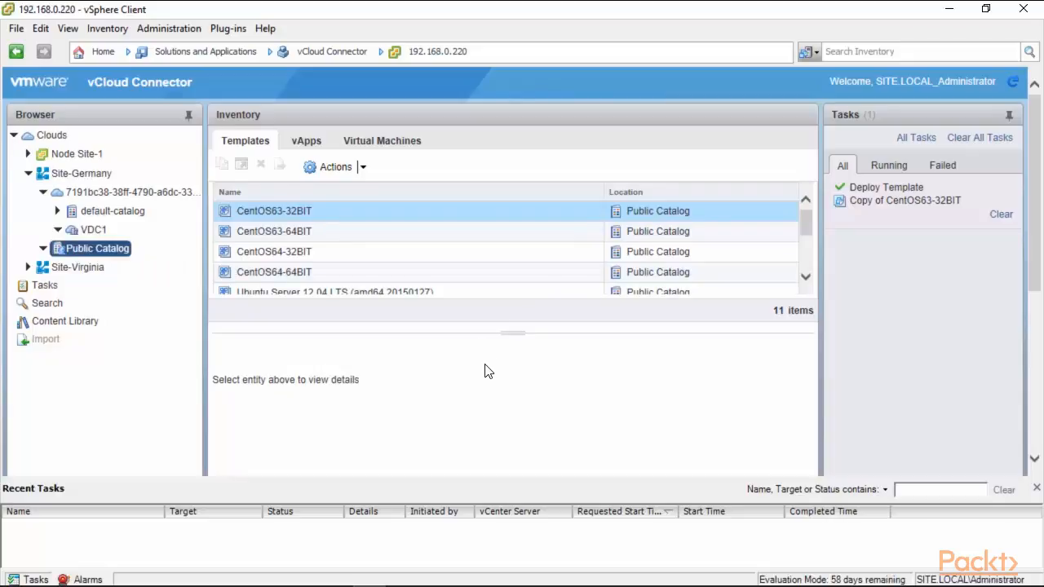
Step: Select the CentOS63-32BIT template and show its copy, deploy and delete actions
mouse_move(808, 221)
mouse_down()
mouse_move(808, 271)
mouse_move(806, 215)
mouse_up()
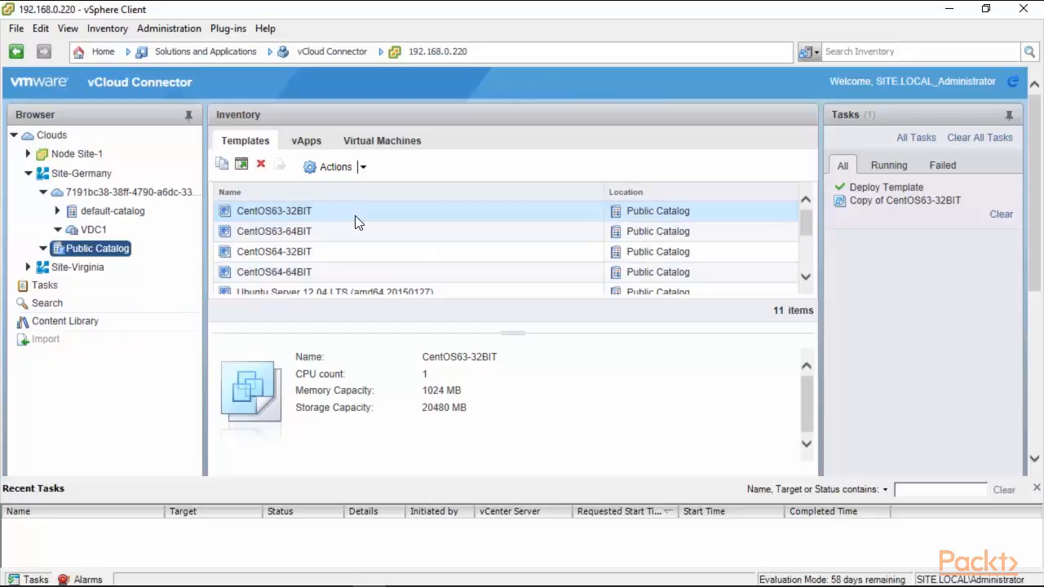
click(359, 167)
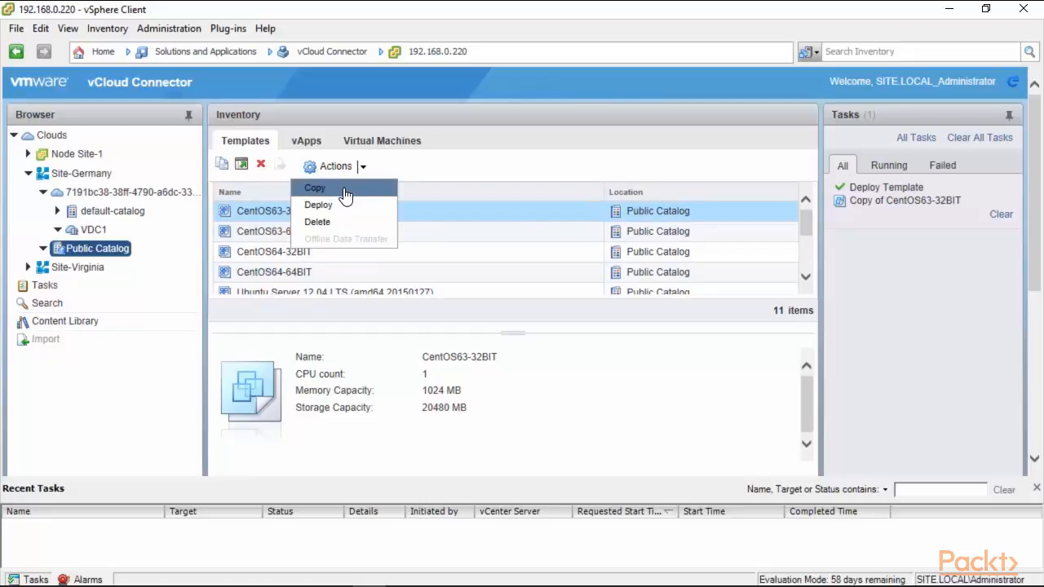
Step: Start deploying CentOS63-32BIT and name the new copy 'Packt'
click(319, 205)
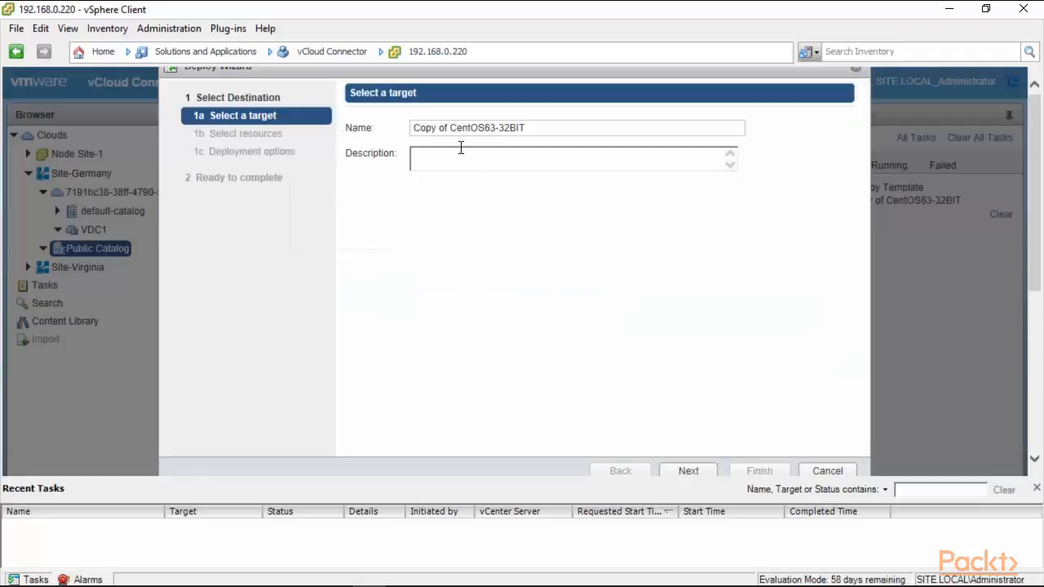
click(529, 129)
text(Packy)
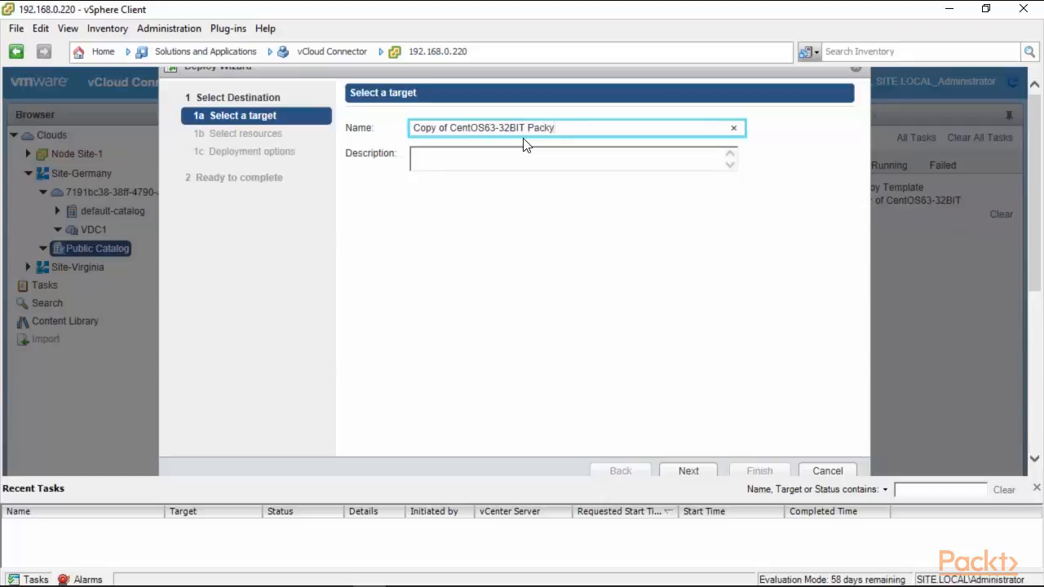
key(BackSpace)
text(t)
click(693, 473)
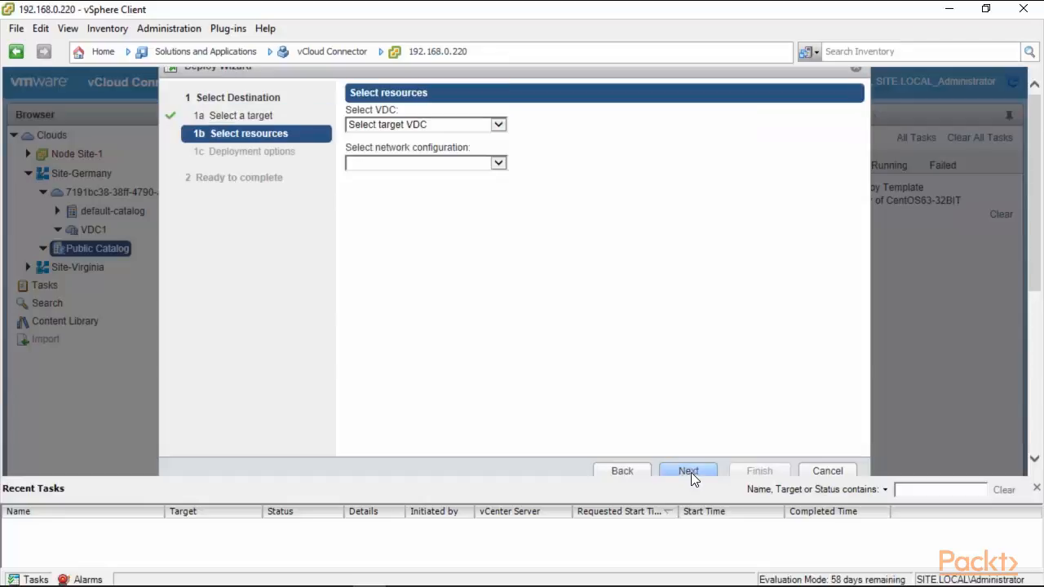
Step: Target VDC1 on default-routed-network, leave it powered off, and finish the deployment
click(498, 124)
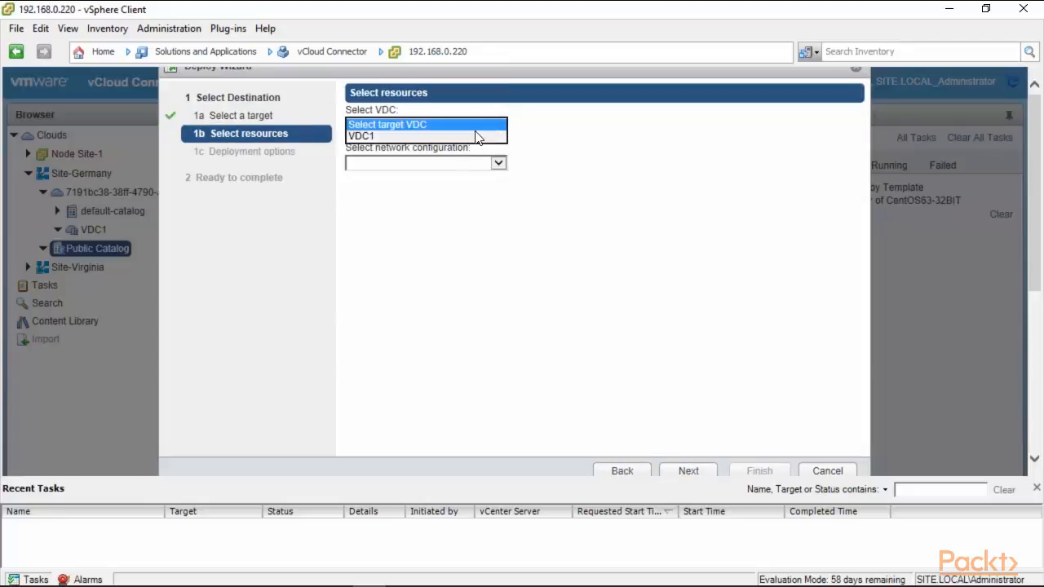
click(479, 136)
click(494, 166)
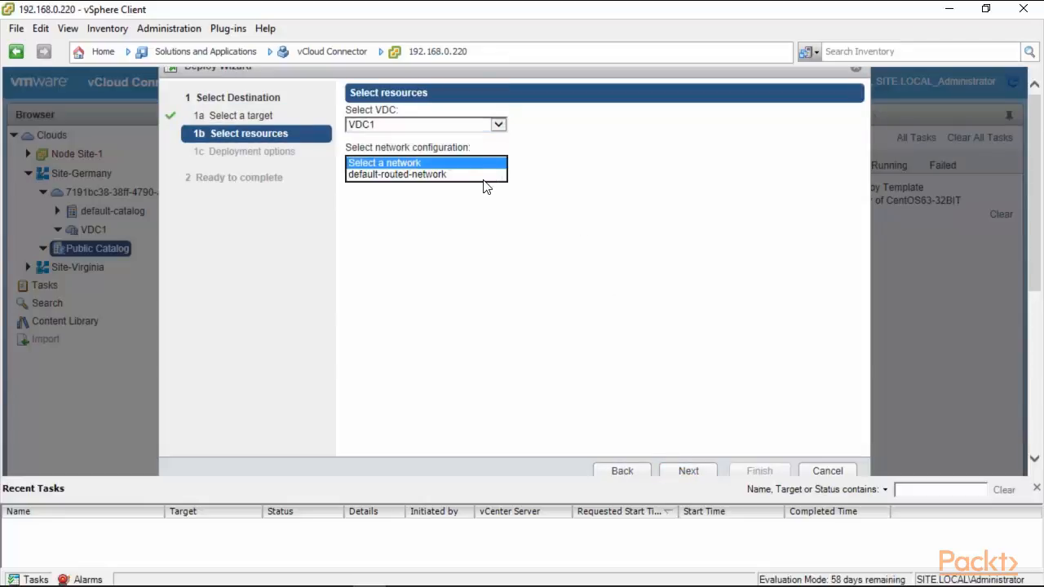
click(477, 175)
click(691, 472)
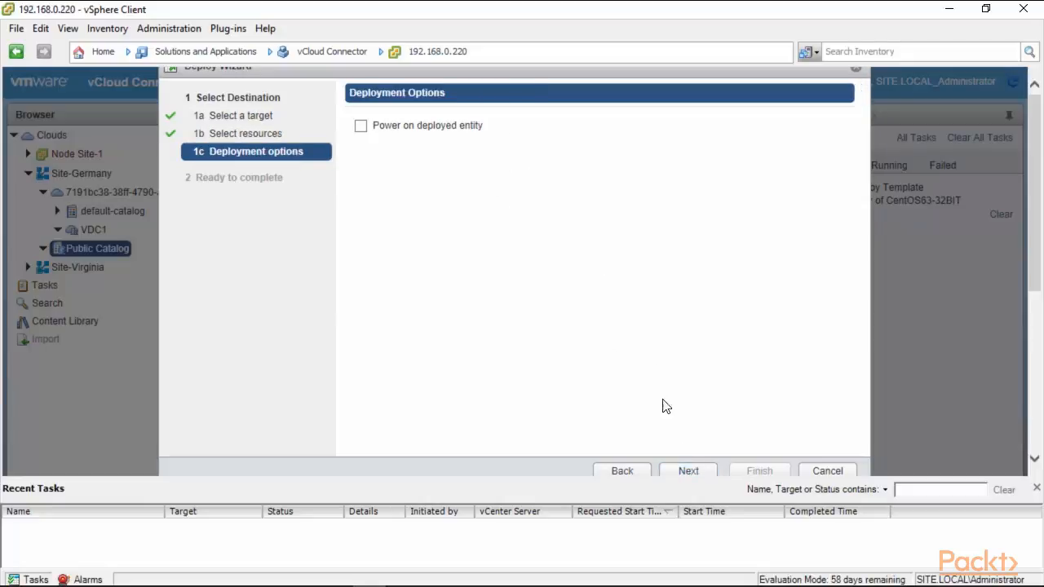
click(684, 469)
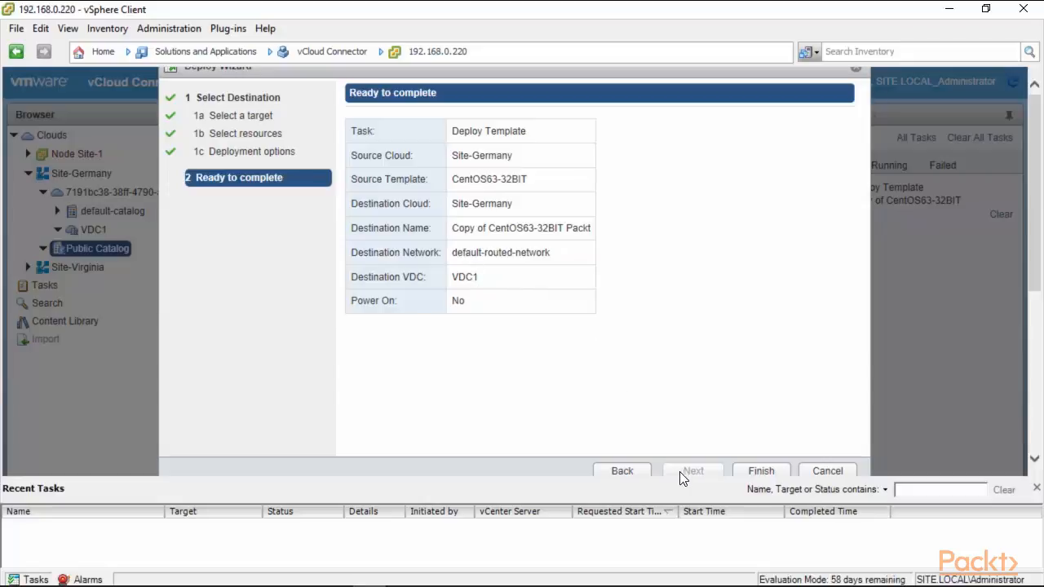
click(760, 471)
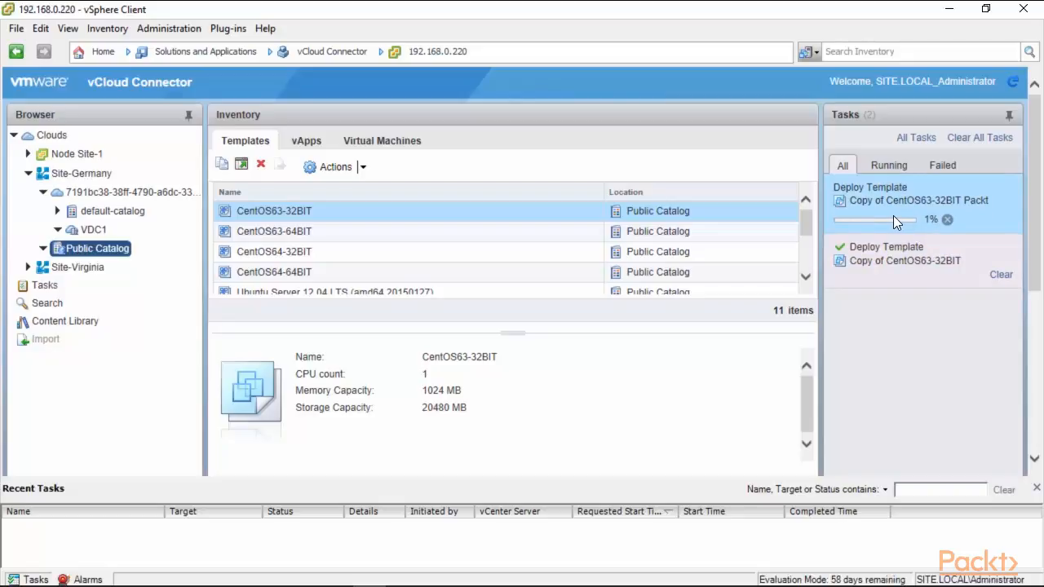
Step: Cancel the running CentOS63-32BIT deployment task, then view Germany's empty default-catalog
click(947, 220)
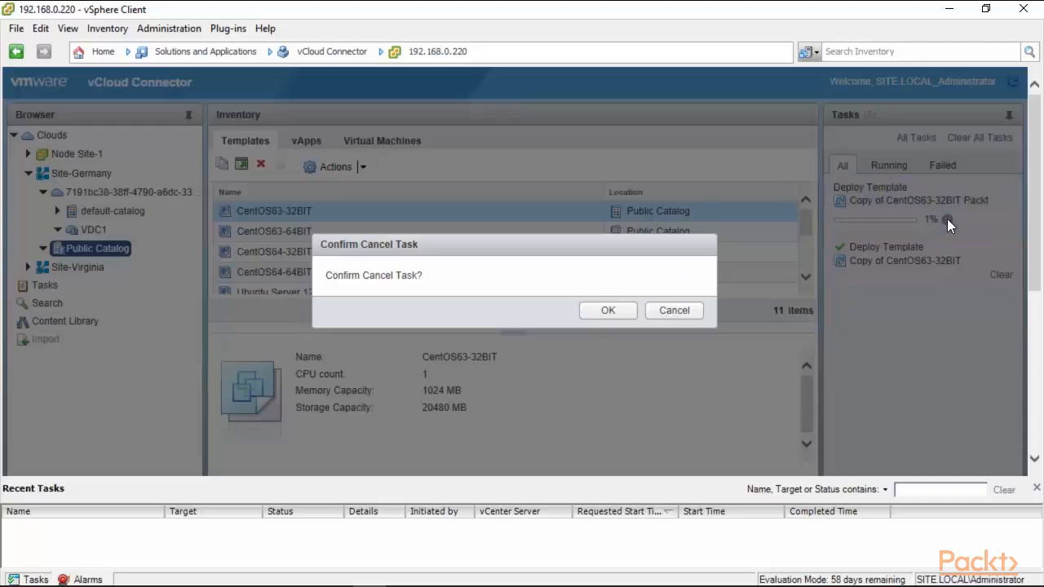
click(609, 311)
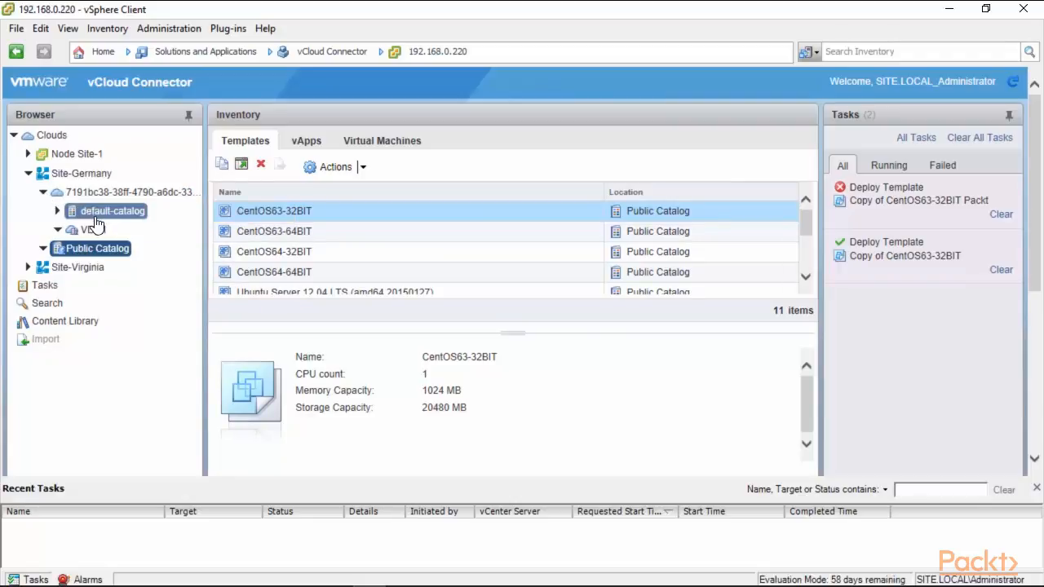
click(104, 214)
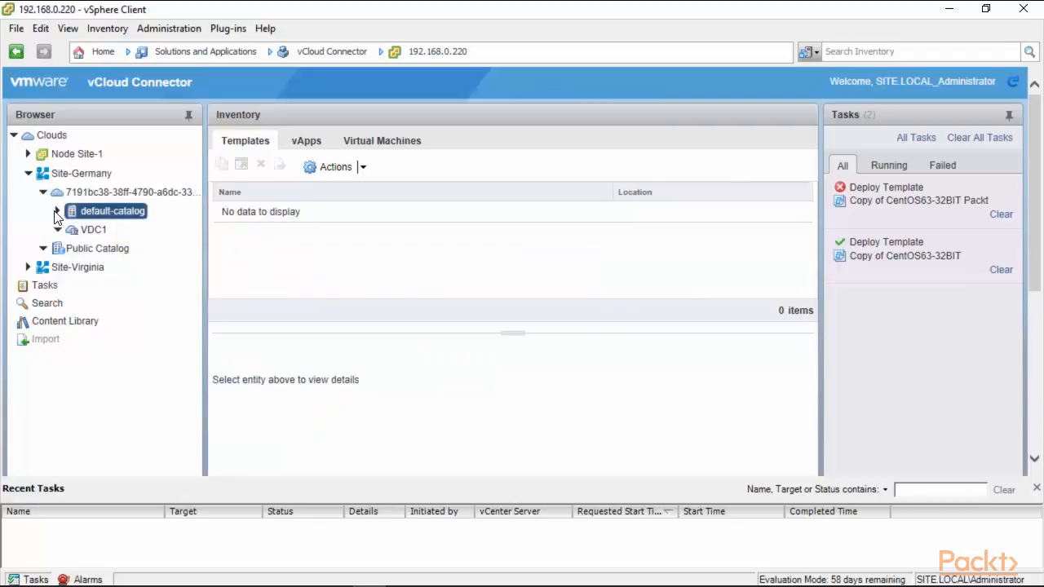
Step: Collapse Site-Germany and list the virtual machines in Site-Virginia's VDC1
click(44, 192)
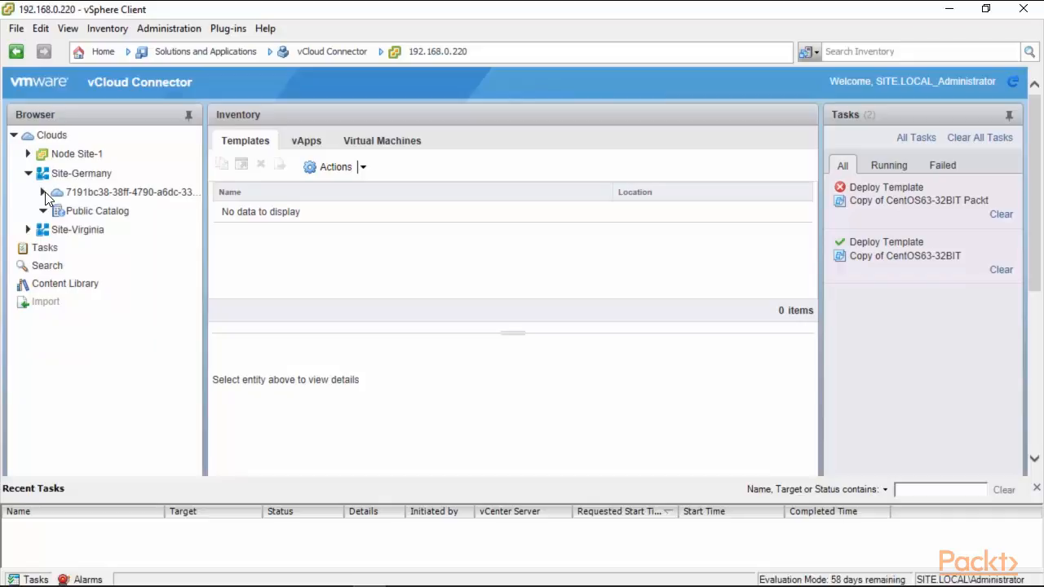
click(29, 173)
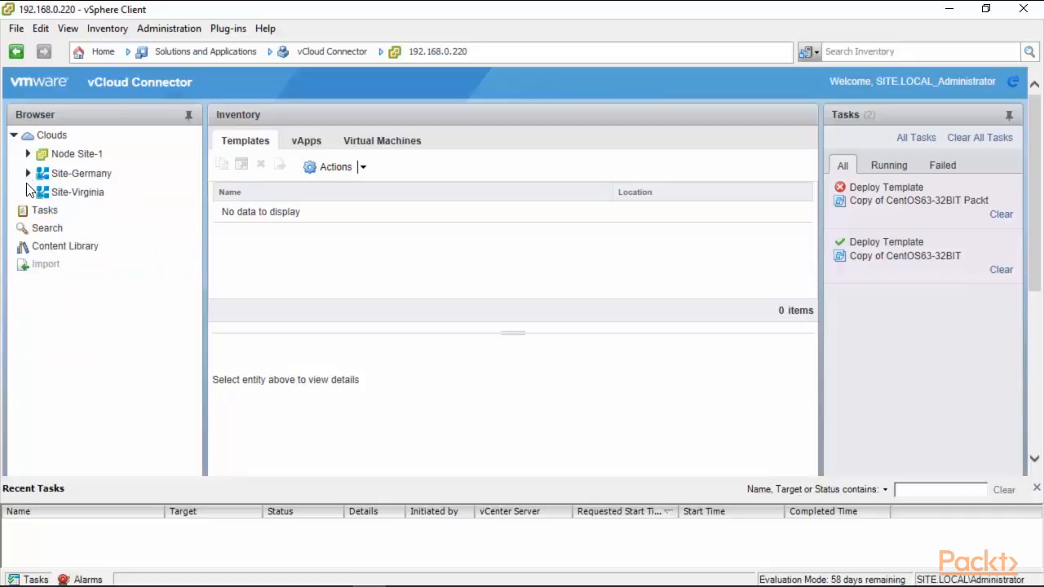
click(28, 192)
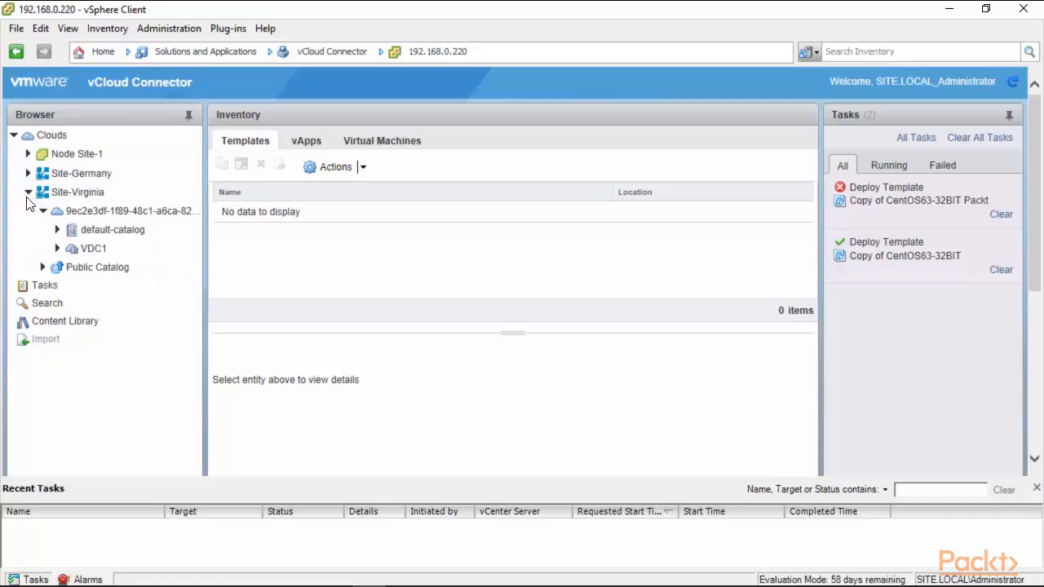
click(94, 213)
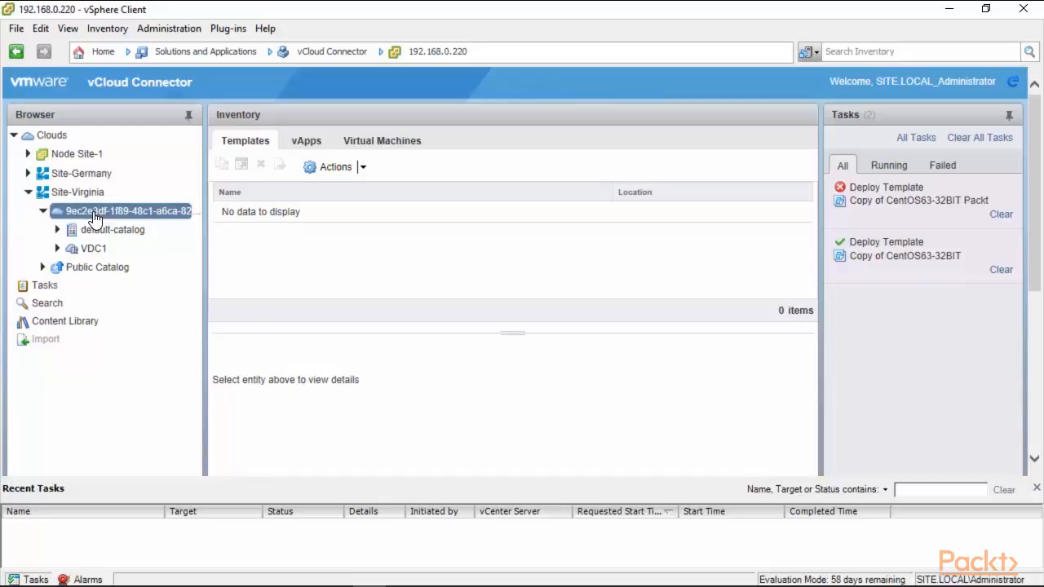
click(93, 247)
click(364, 164)
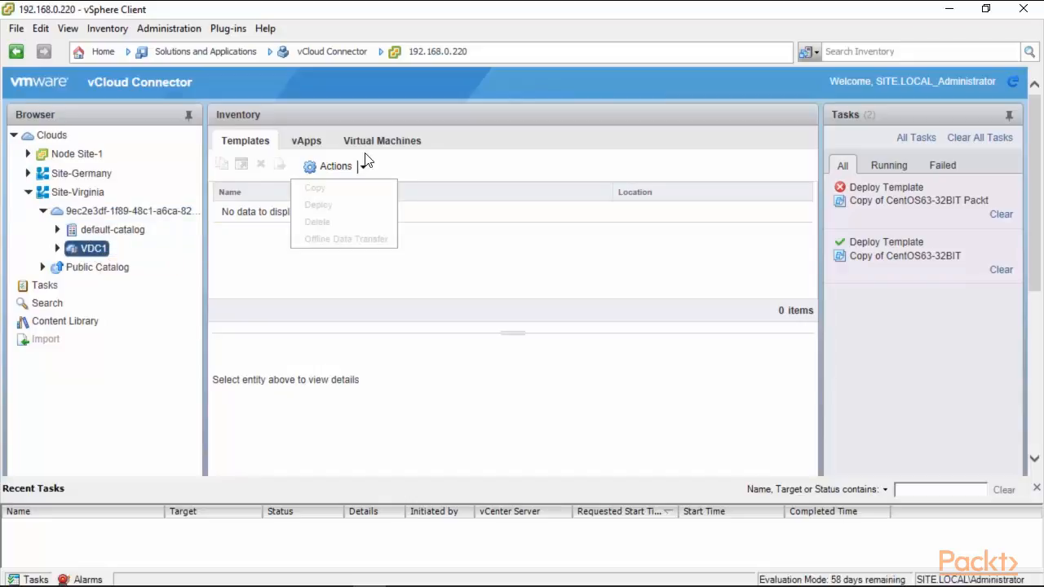
click(376, 143)
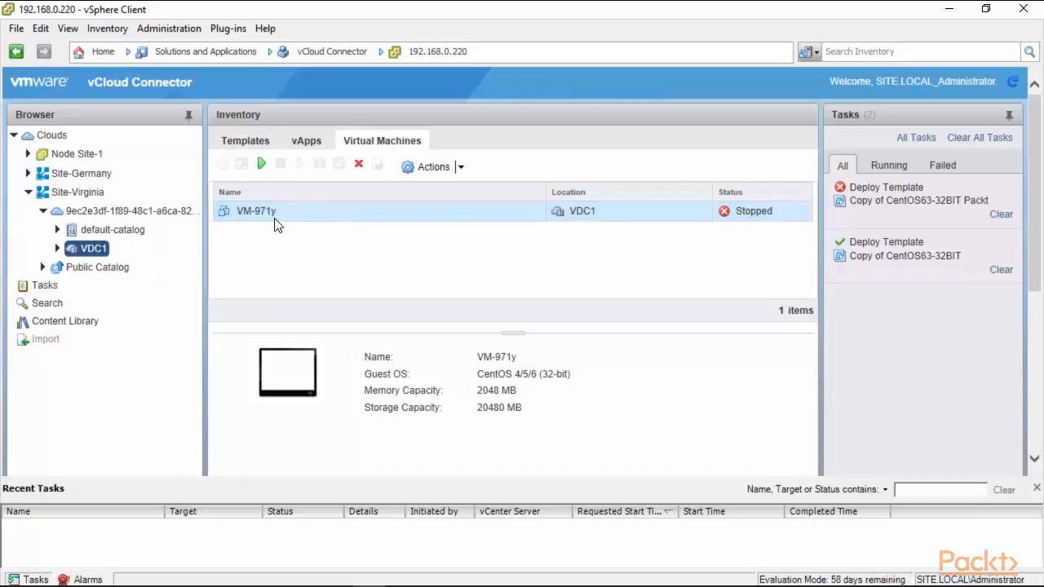
Step: Power on VM-971y, then show Site-Virginia's Public Catalog in the Content Library
click(459, 167)
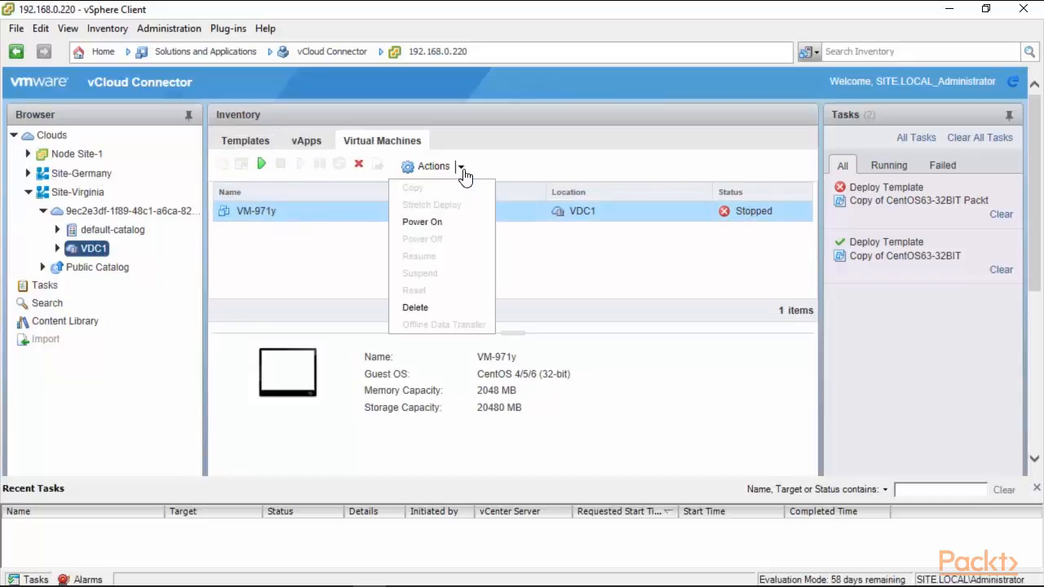
click(422, 226)
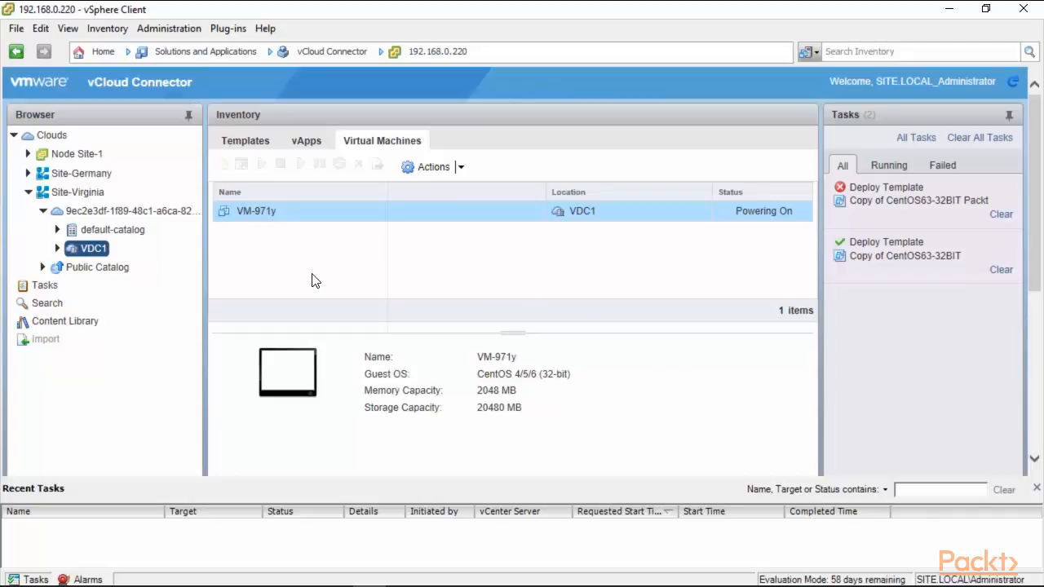
click(28, 193)
click(70, 246)
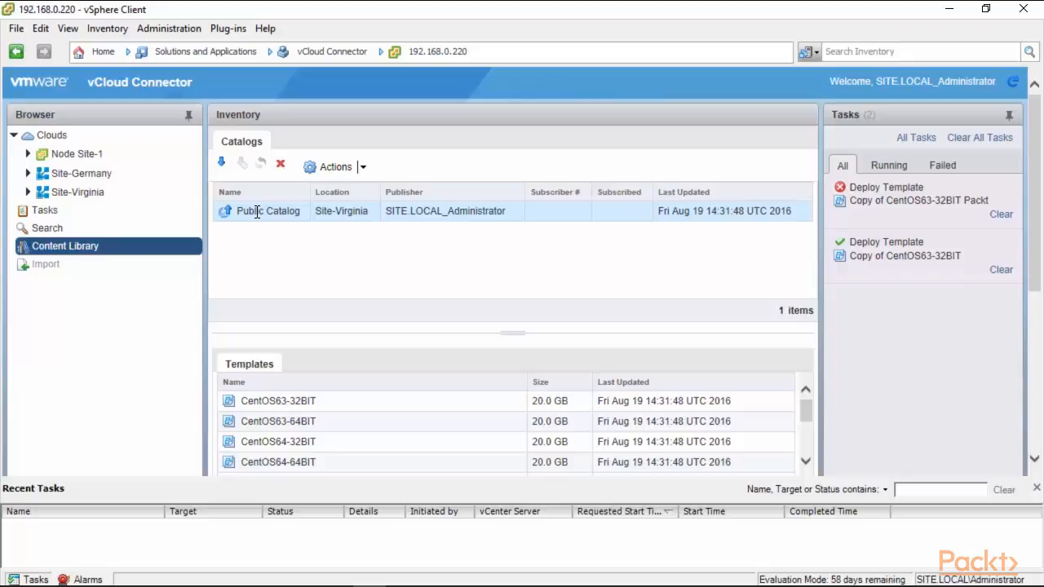
click(364, 168)
click(402, 141)
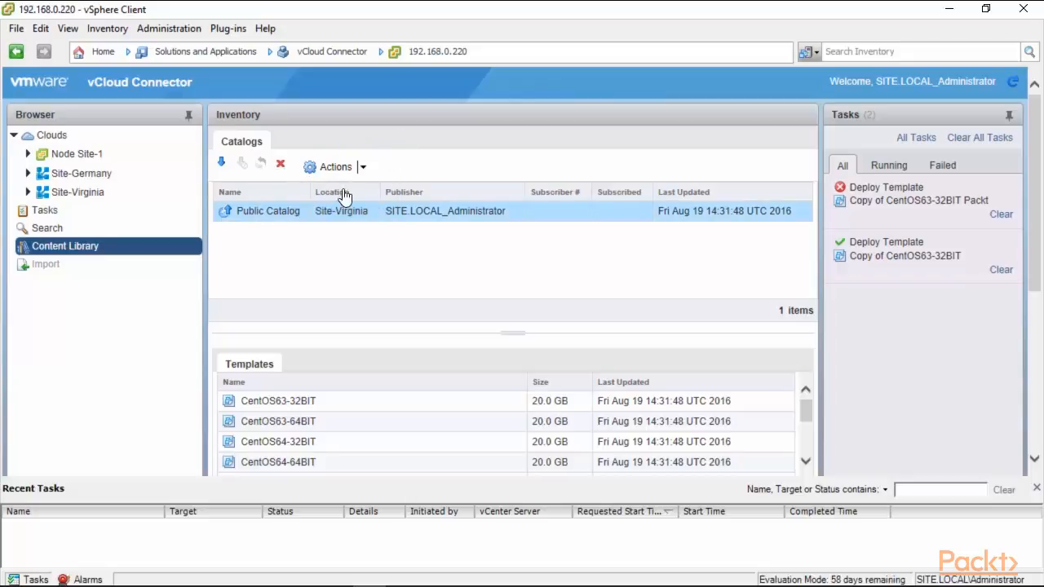
click(283, 214)
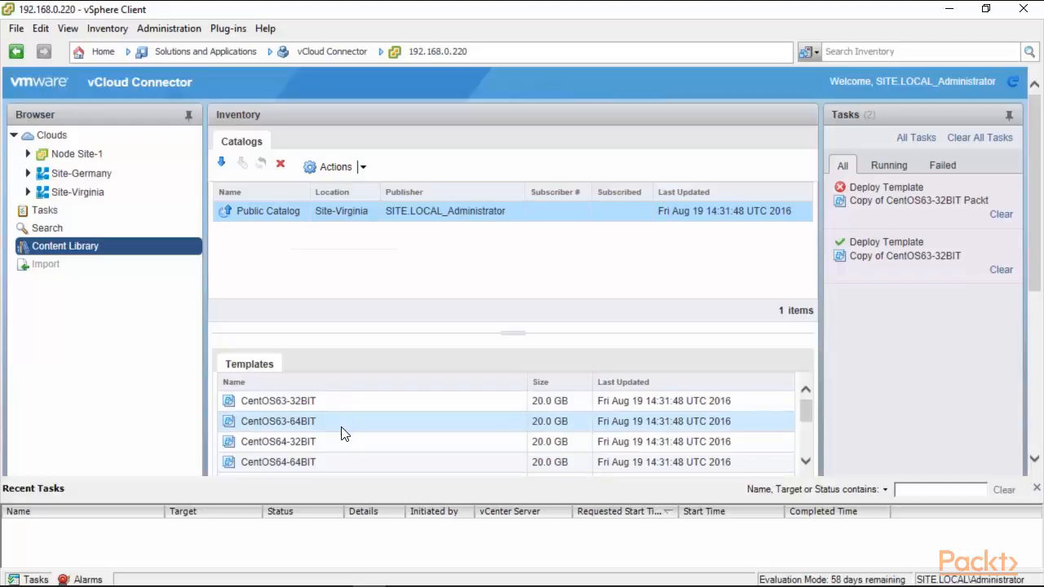
click(220, 164)
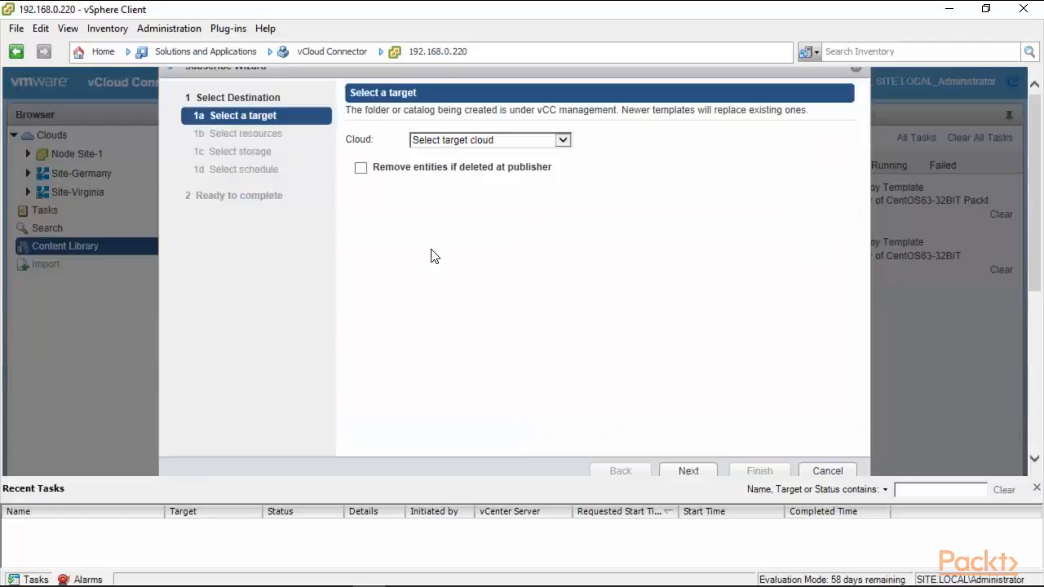
click(563, 142)
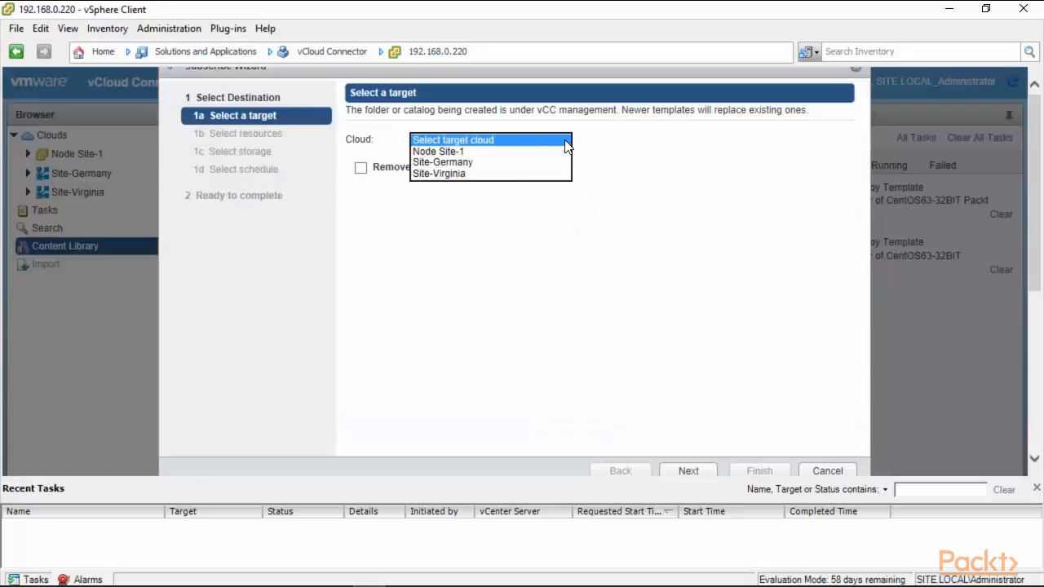
click(531, 153)
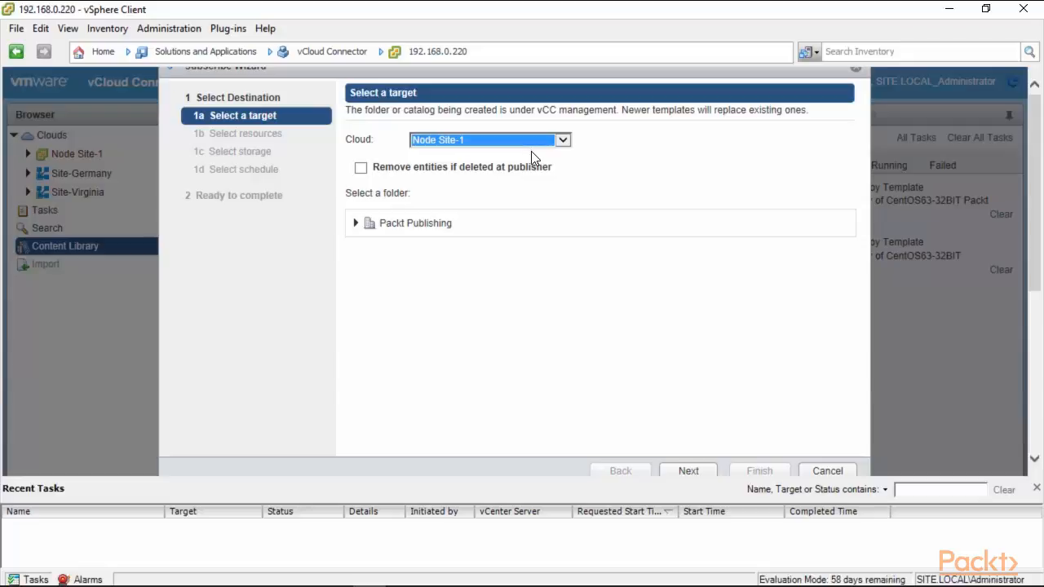
click(362, 170)
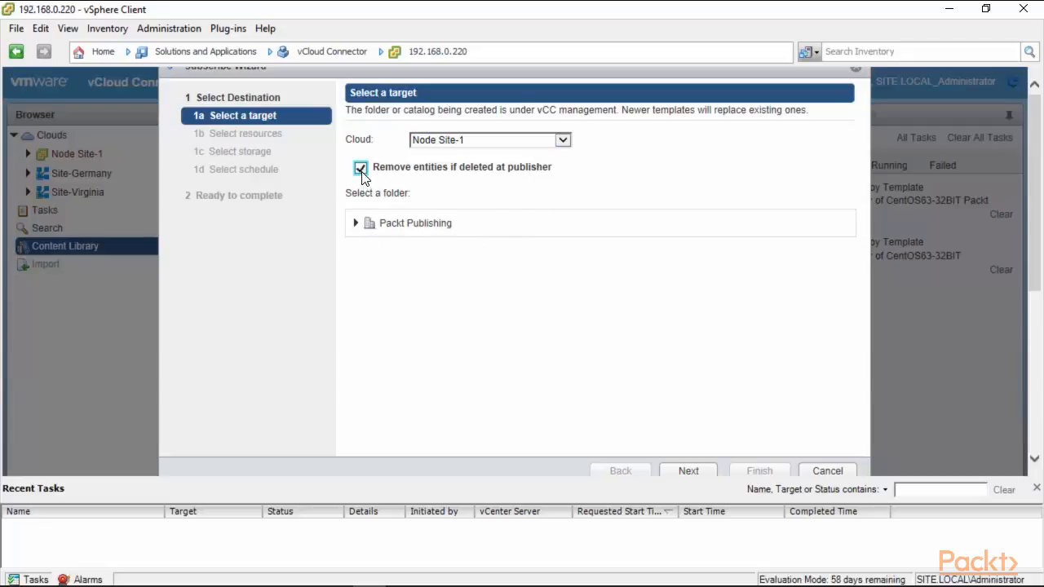
click(388, 231)
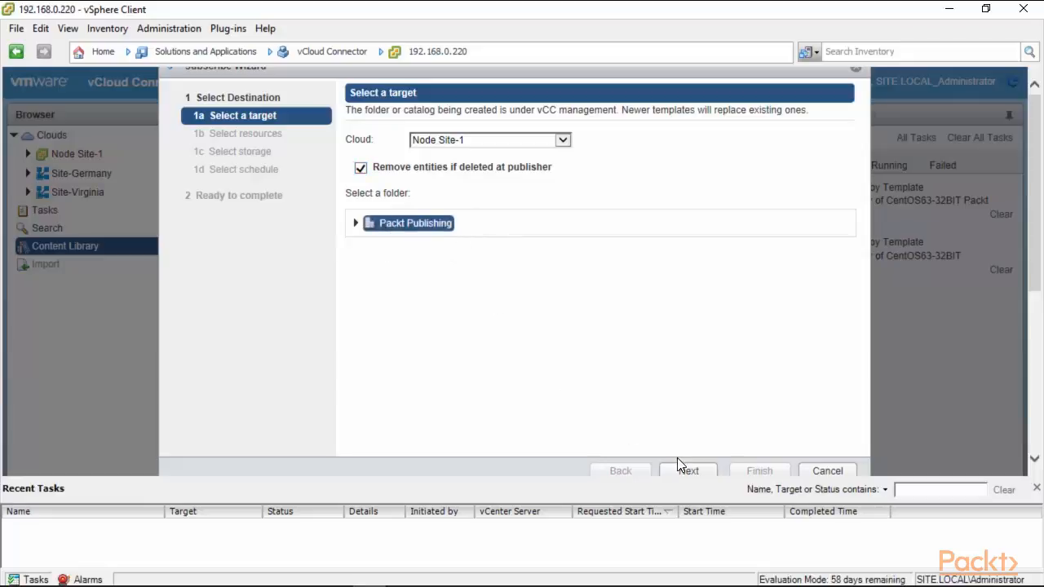
click(357, 223)
click(688, 472)
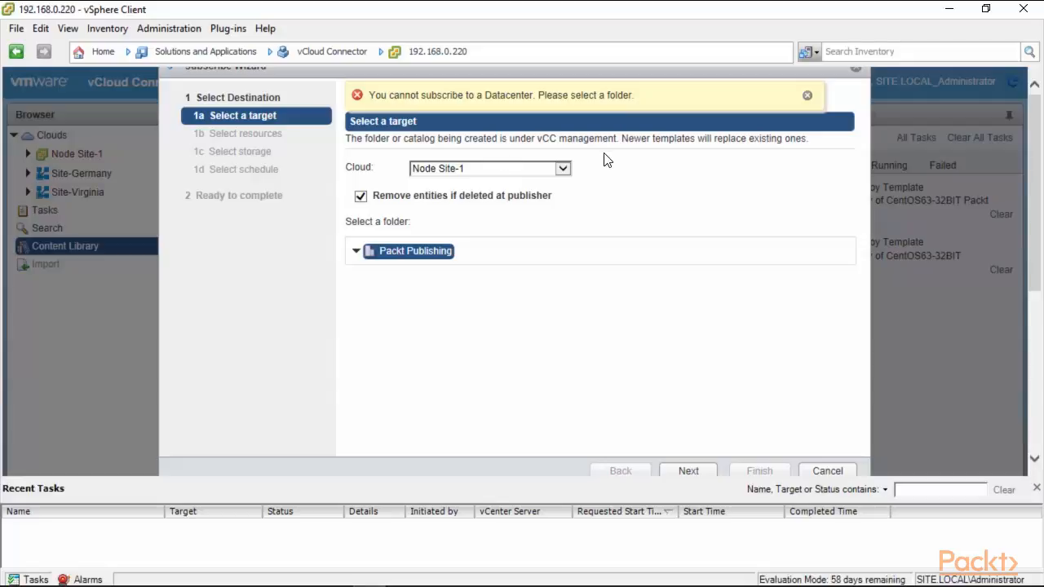
click(832, 470)
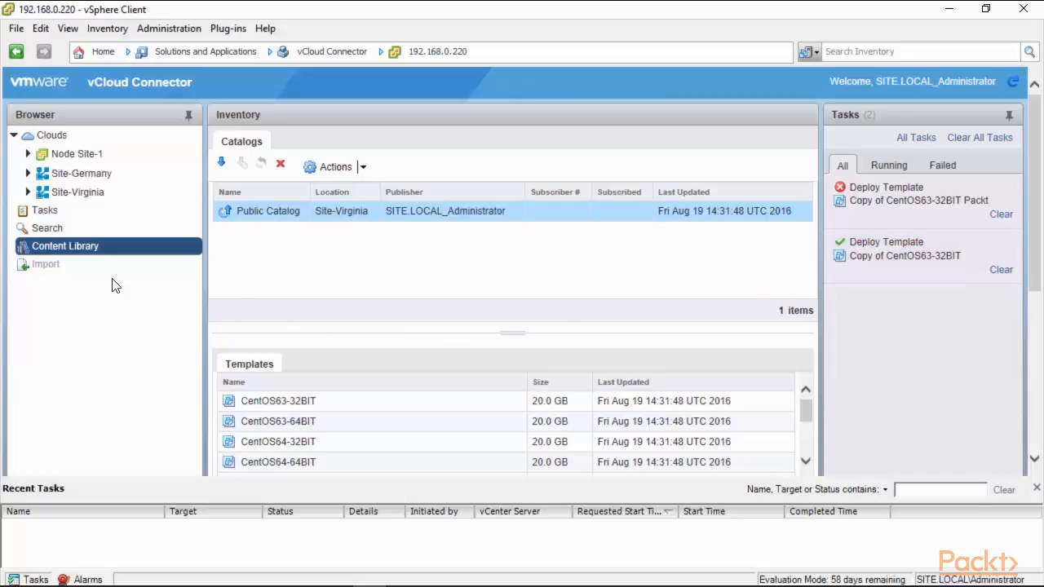
Step: Expand Site-Virginia's VDC1 and browse its virtual machines, templates and vApps
click(28, 193)
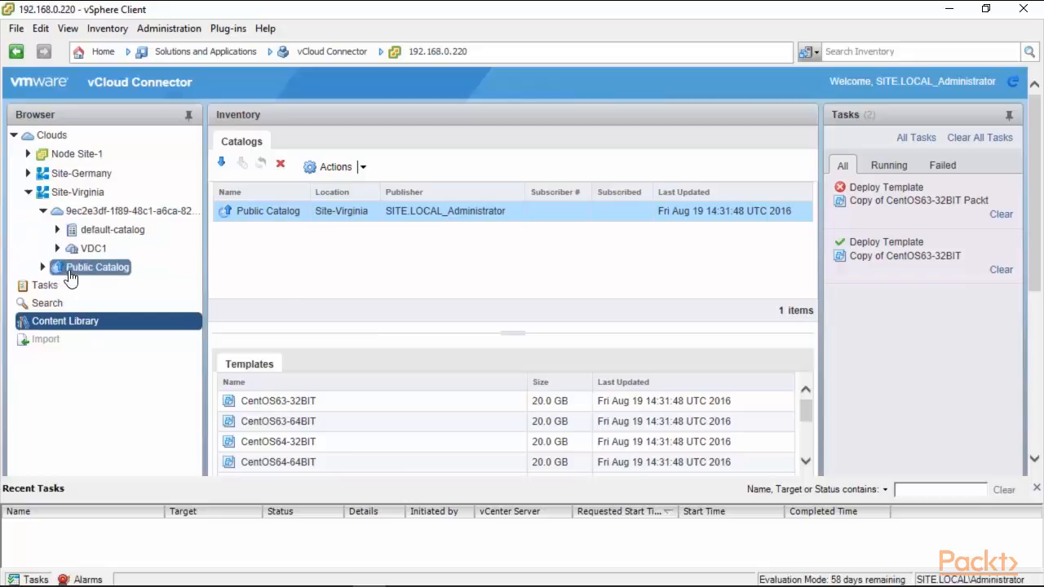
click(81, 250)
click(58, 249)
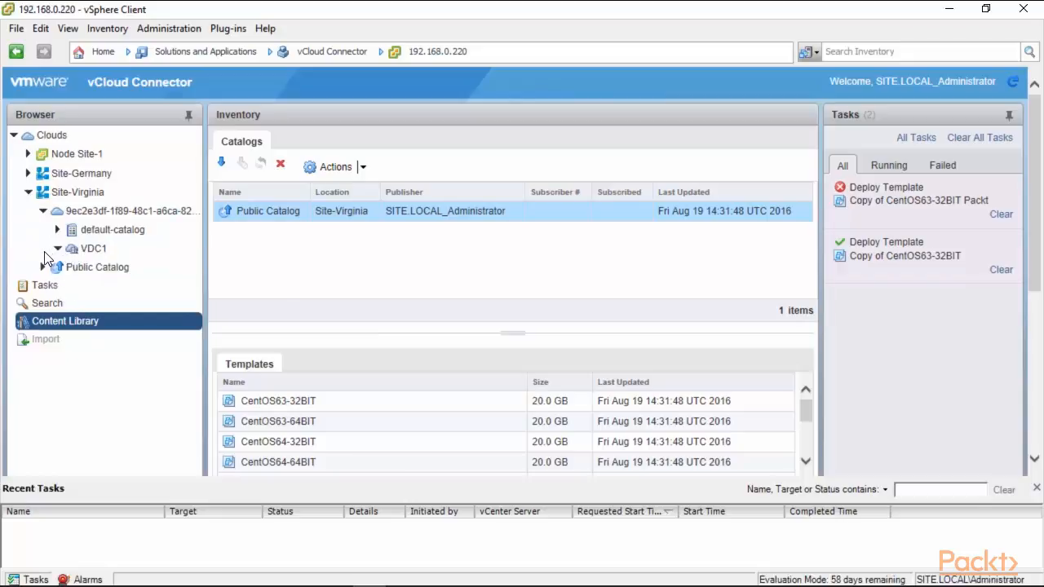
click(96, 258)
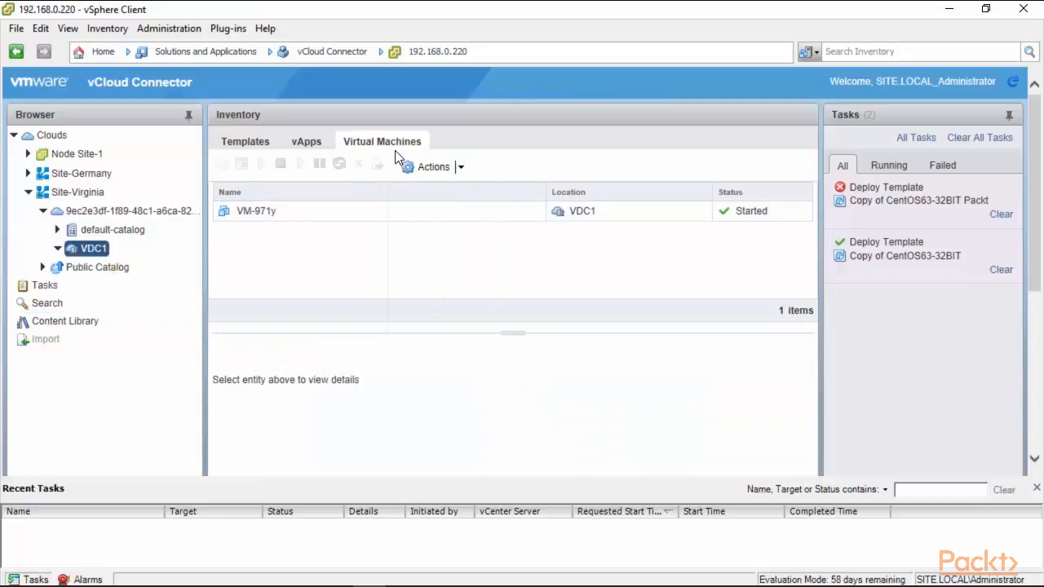
click(262, 143)
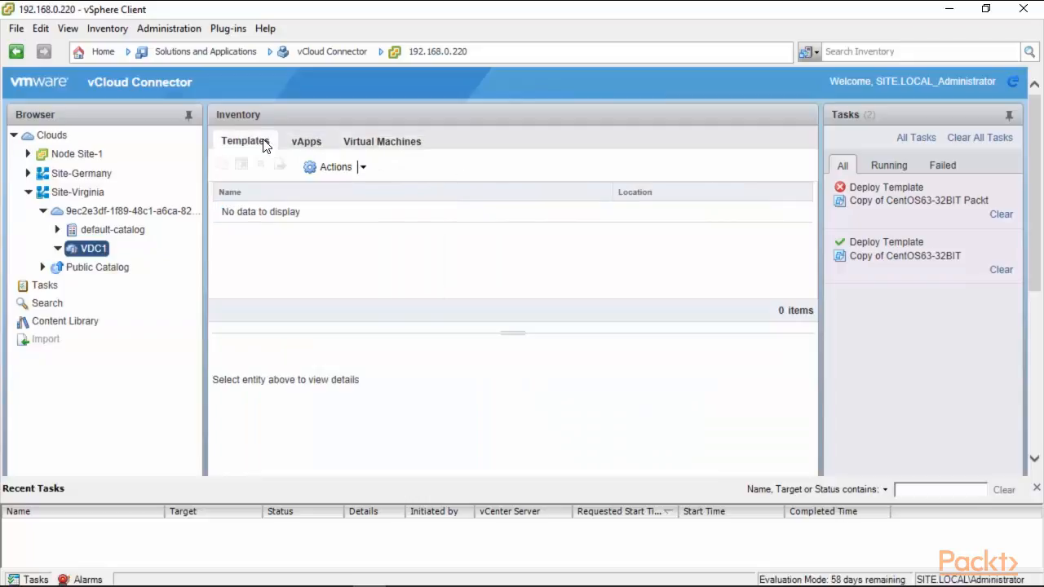
click(293, 143)
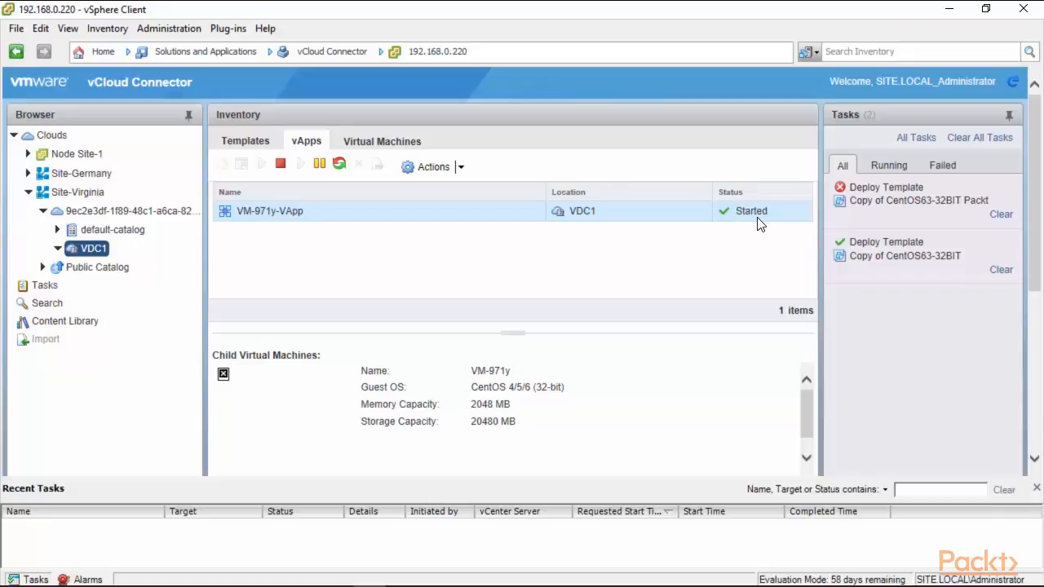
click(421, 165)
click(610, 227)
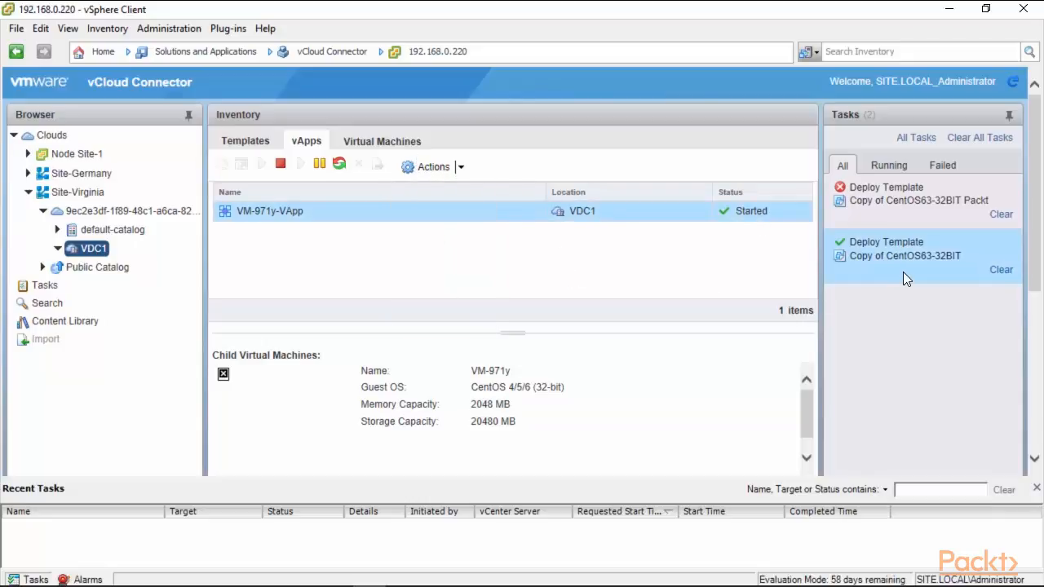
Step: Show the Public Catalog contents, then collapse the Site-Virginia cloud
click(43, 268)
click(94, 270)
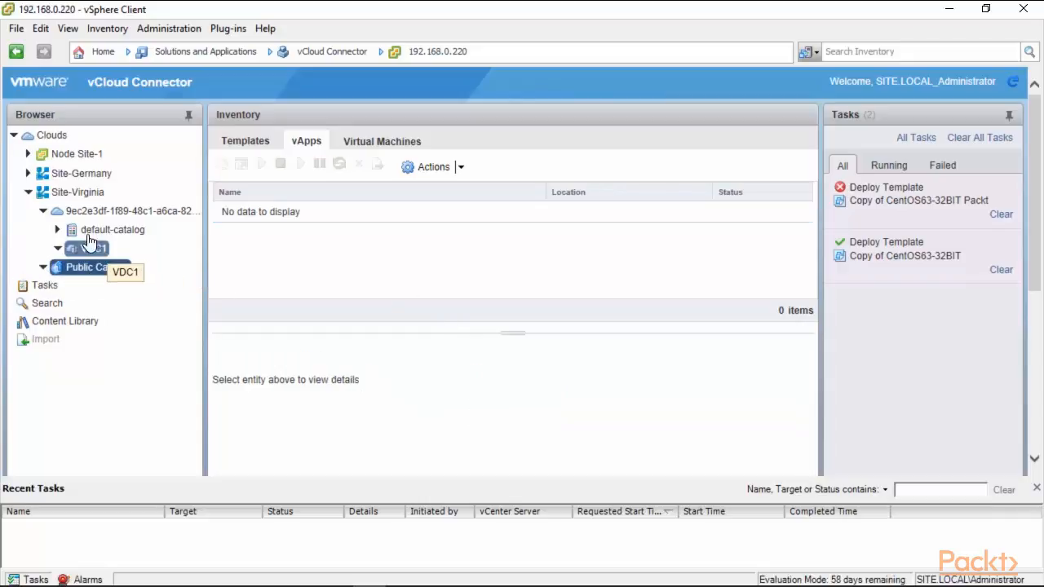
click(29, 193)
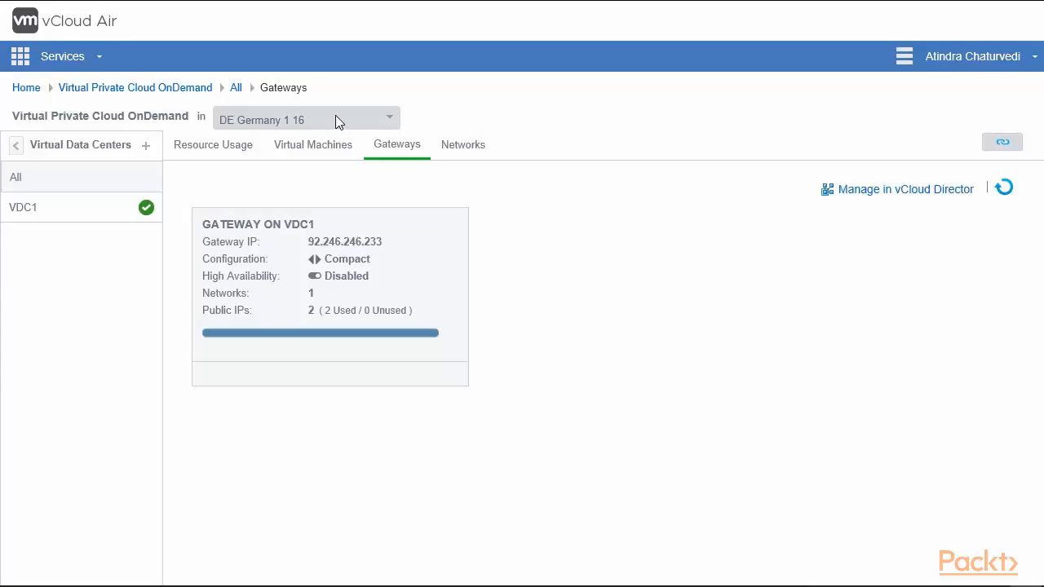
Step: Inspect VDC1's Compact gateway 92.246.246.233 in DE Germany 1 16, with both public IPs used
mouse_move(341, 275)
mouse_move(622, 5)
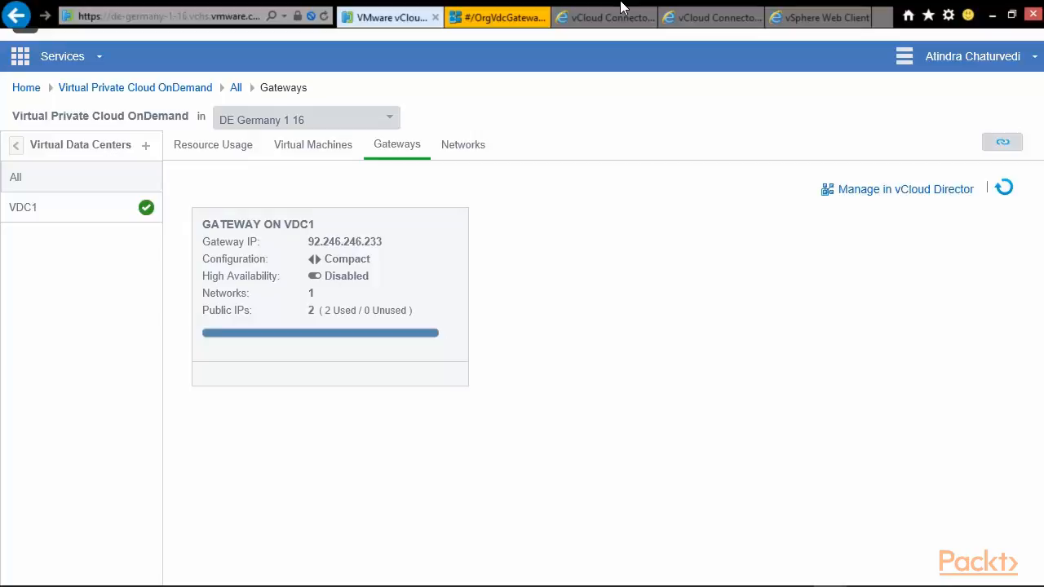
Step: Open Edge Gateway Services for the gateway named 'gateway' in vCloud Director
click(498, 16)
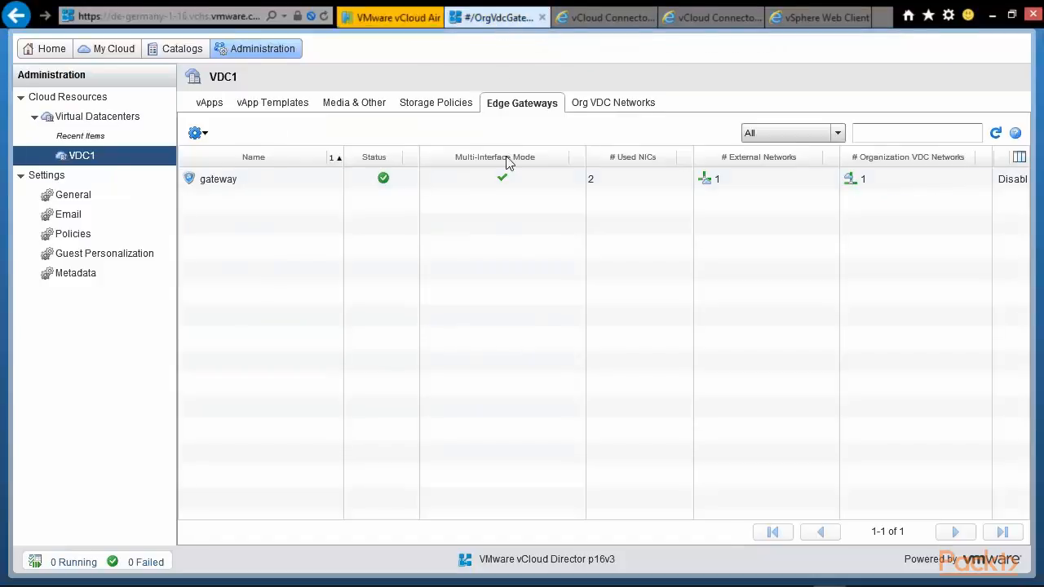
click(259, 178)
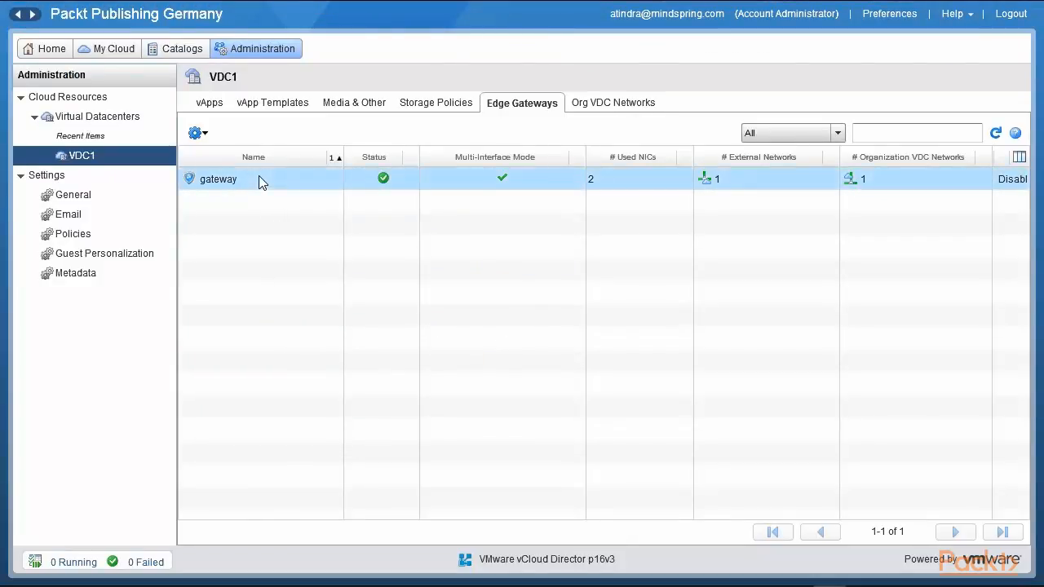
right_click(259, 178)
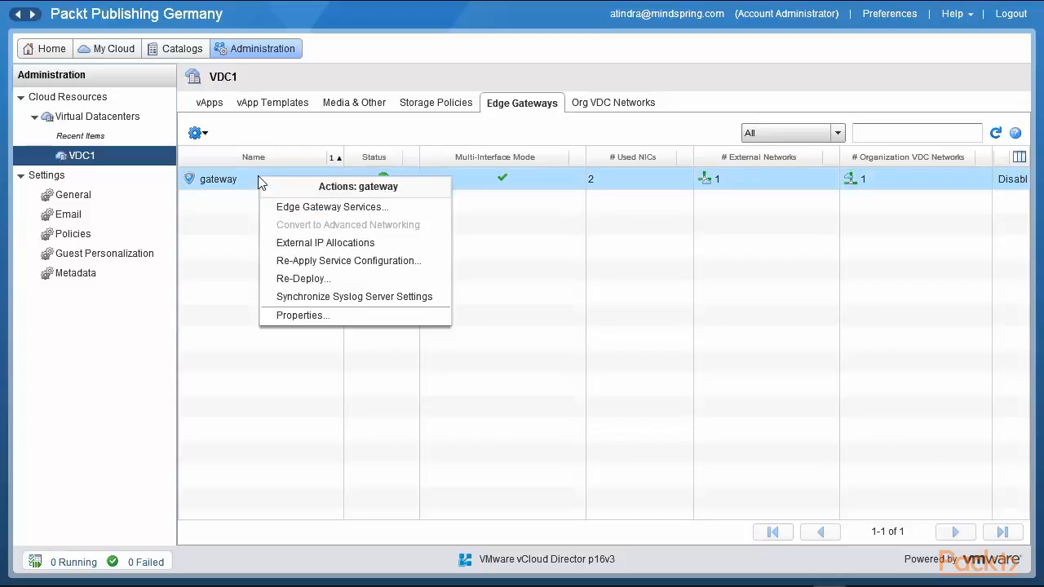
click(349, 209)
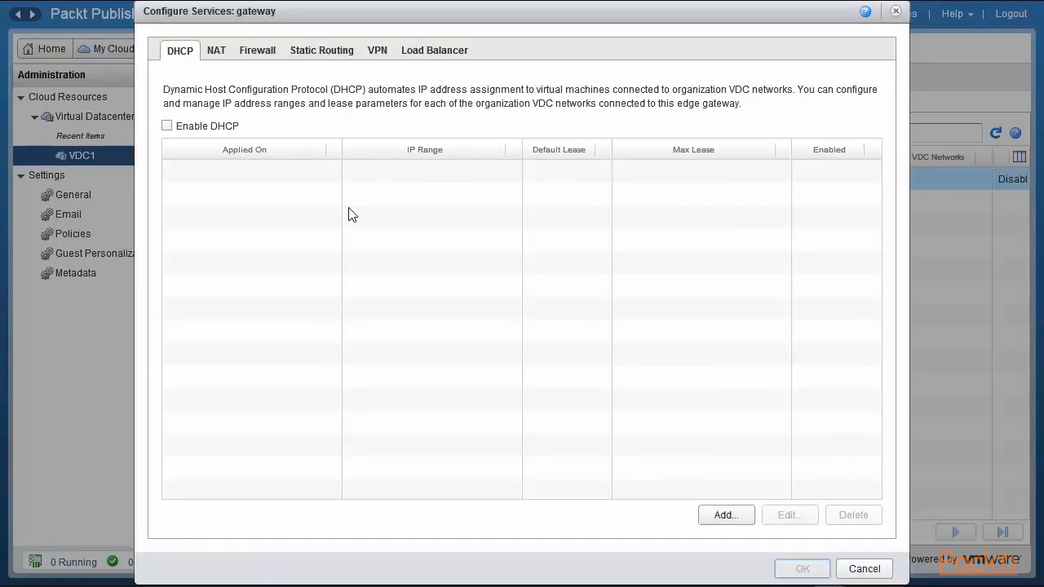
Step: On the VPN tab, review to-virginia's endpoints and networks 192.168.109.1/24 to 192.168.110.0/24
click(378, 52)
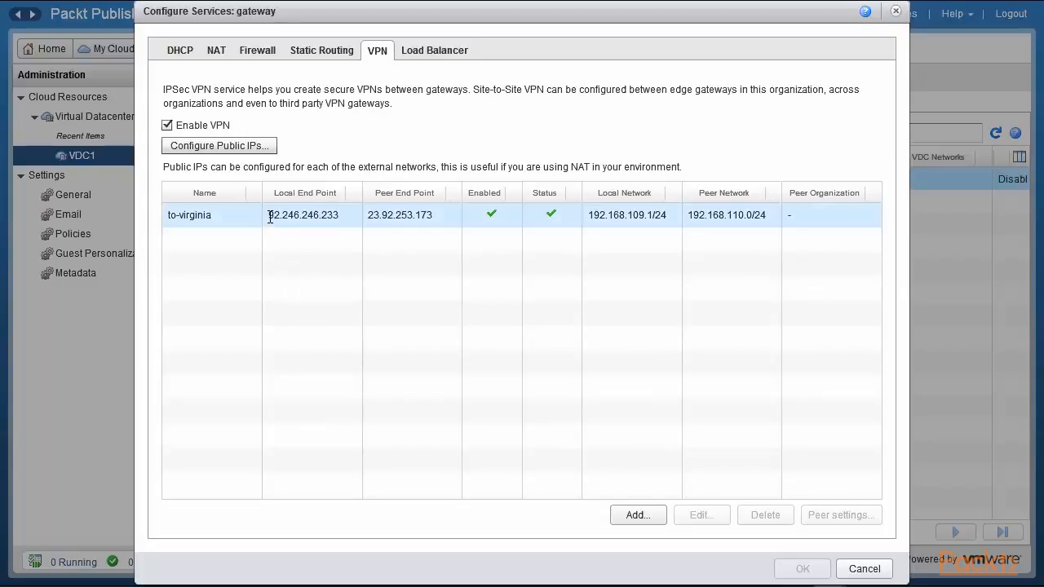
drag(270, 217, 341, 217)
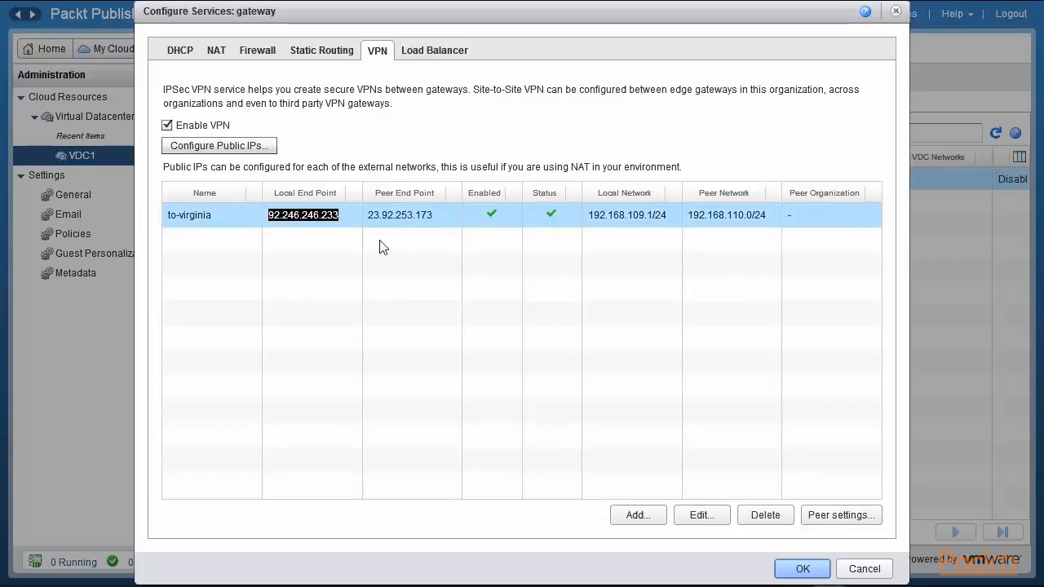
drag(368, 215, 433, 215)
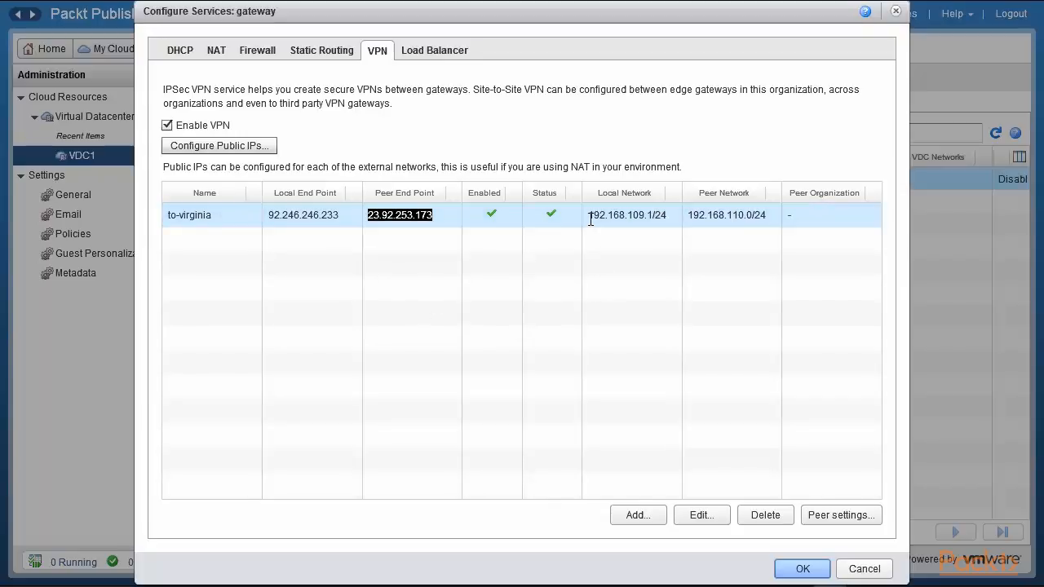
drag(589, 215, 667, 216)
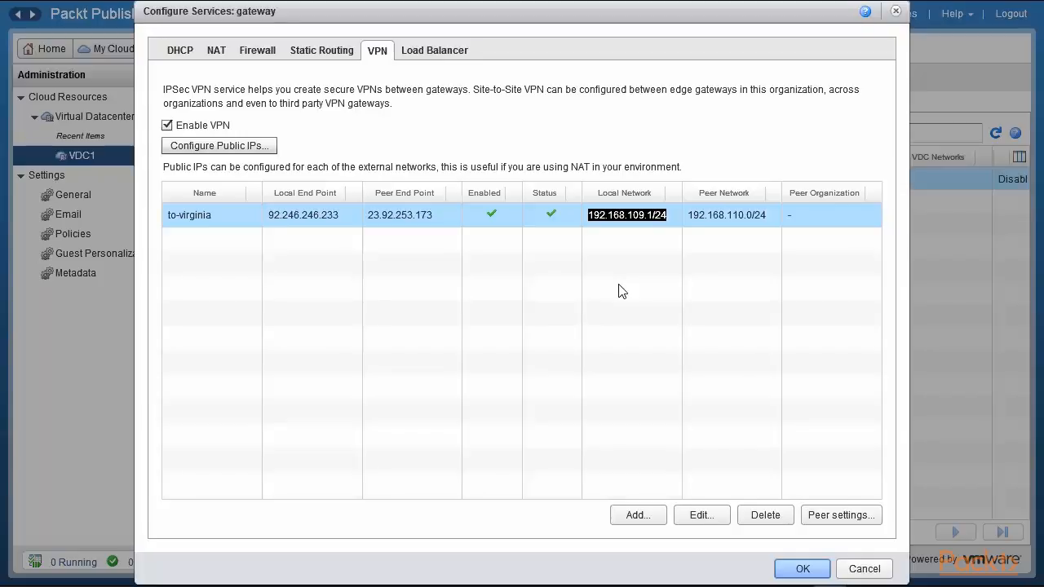
drag(689, 215, 767, 223)
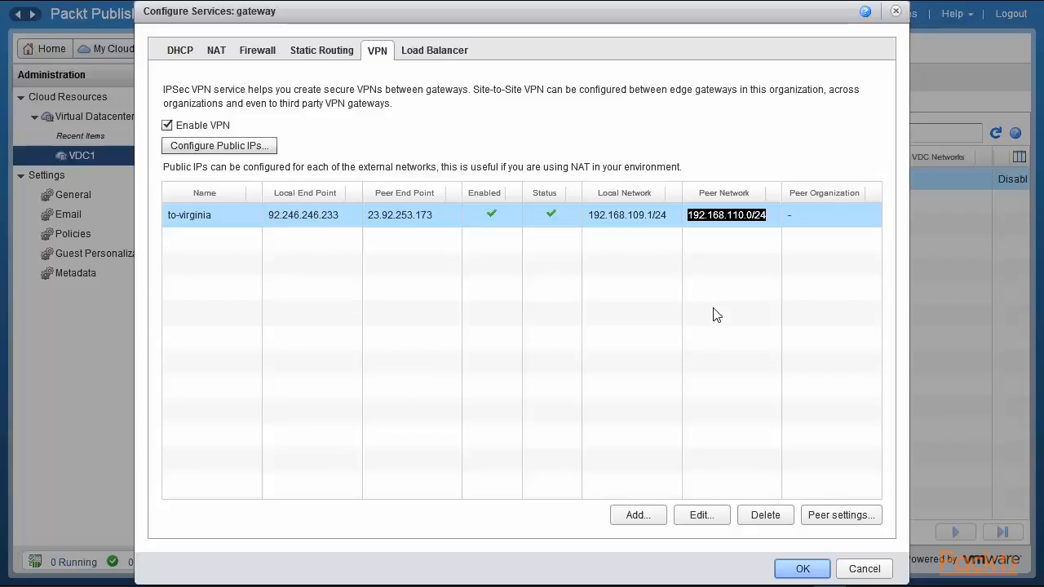
Step: Reveal the tunnel's shared key in Peer settings, then open to-virginia for editing
click(837, 514)
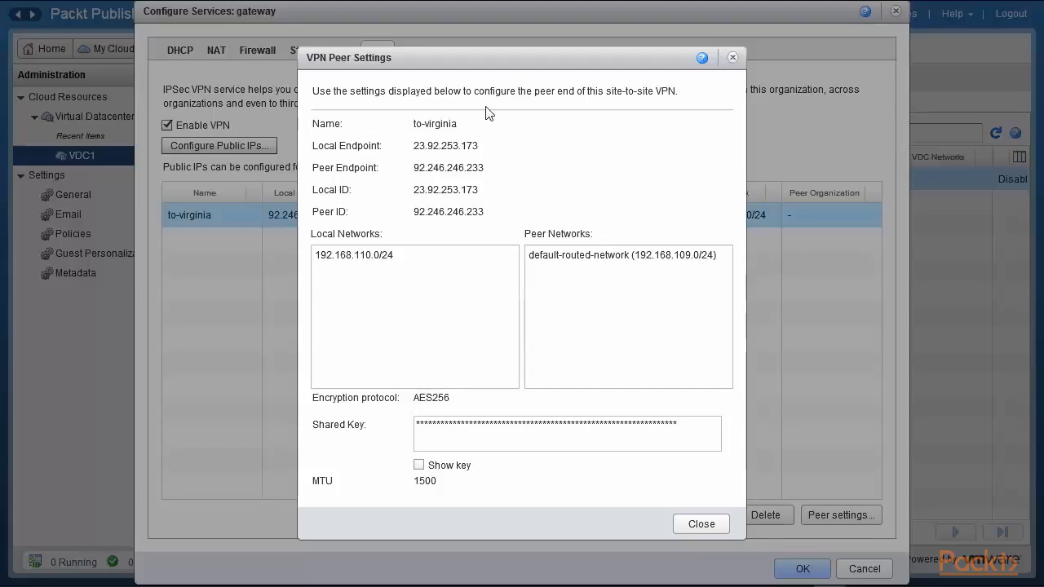
drag(510, 63, 714, 72)
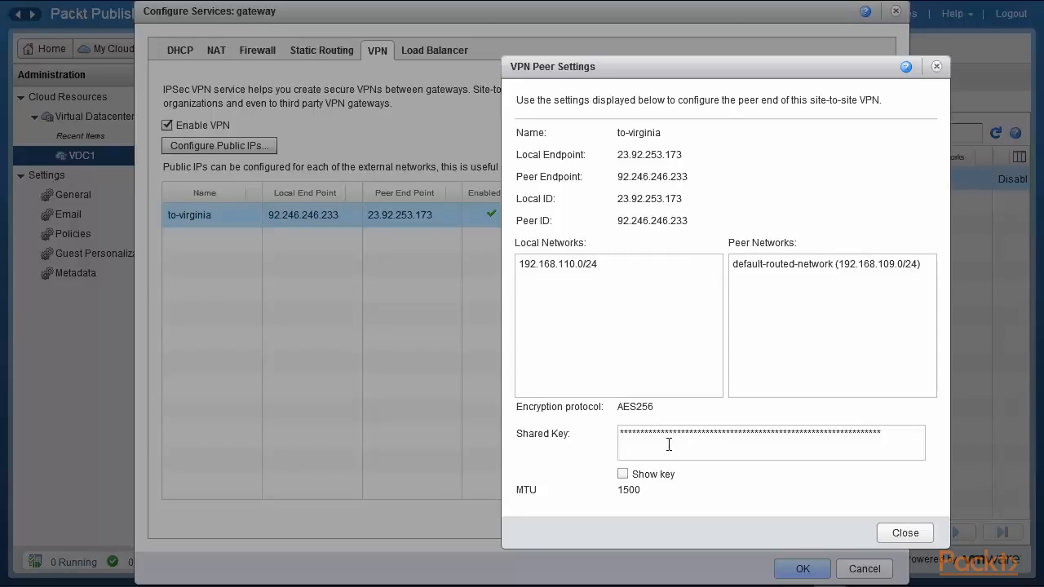
click(624, 474)
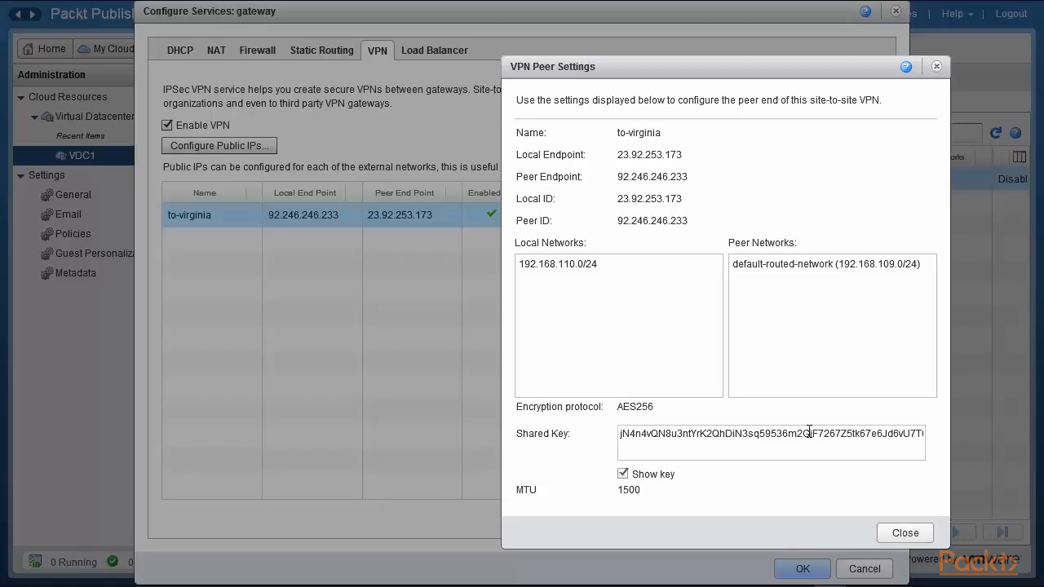
click(900, 534)
click(699, 520)
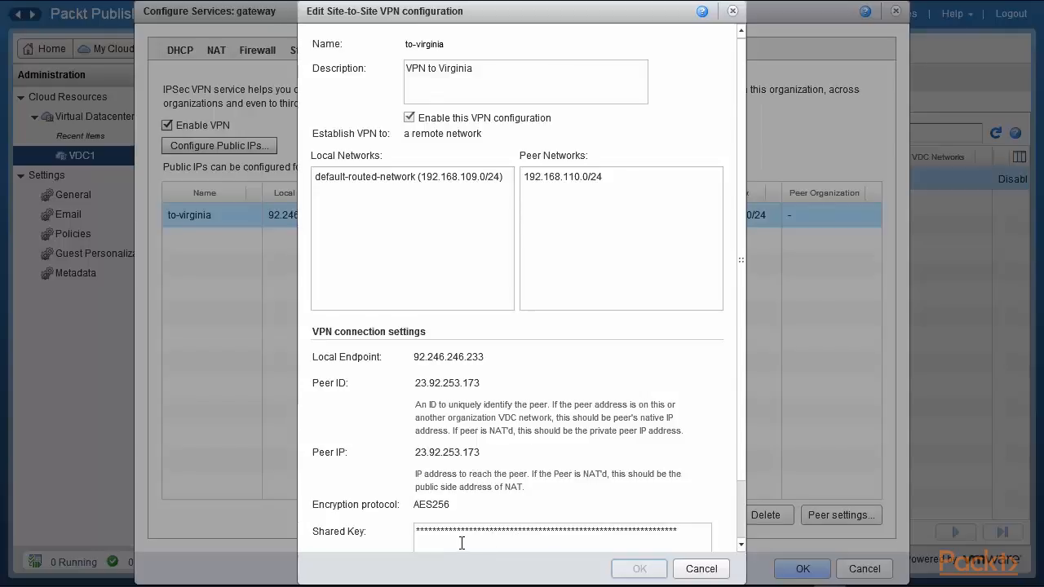
Step: Cancel both the Site-to-Site VPN edit dialog and the Configure Services window
click(704, 568)
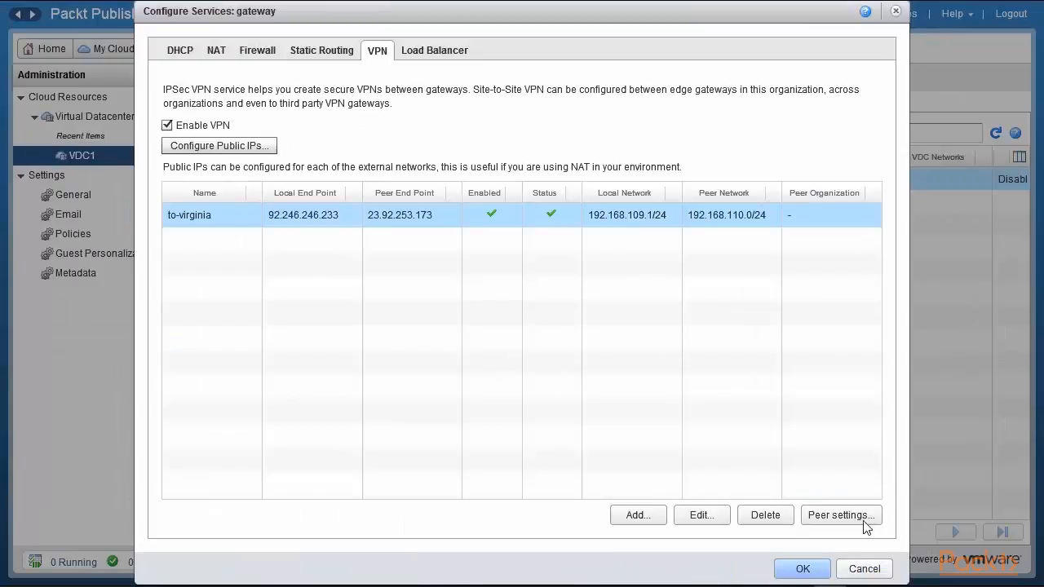
click(865, 569)
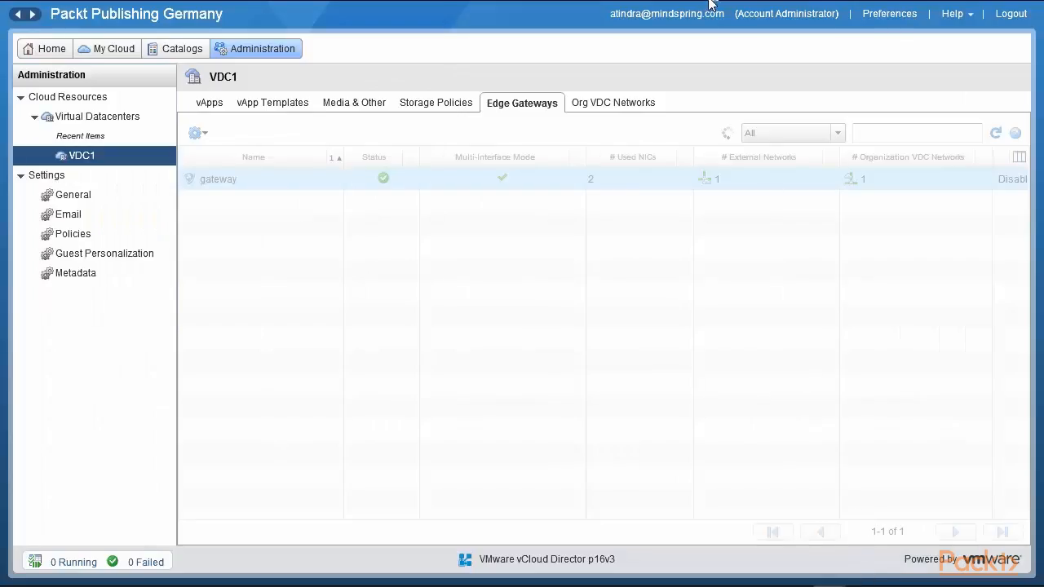
Step: In vCloud Air, switch to the US Virginia 1 4 region and list its gateways
mouse_move(685, 6)
click(399, 18)
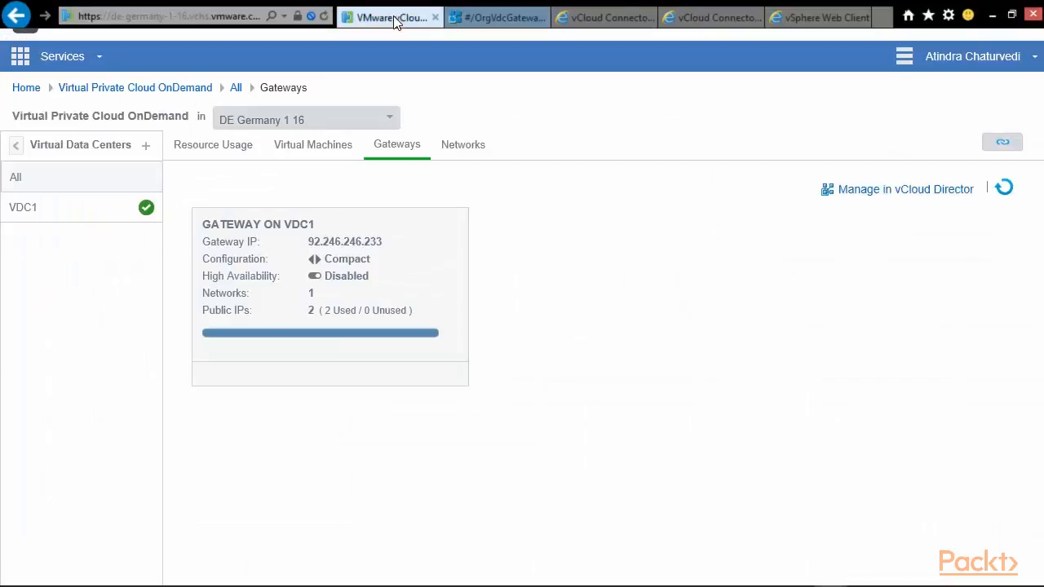
click(392, 121)
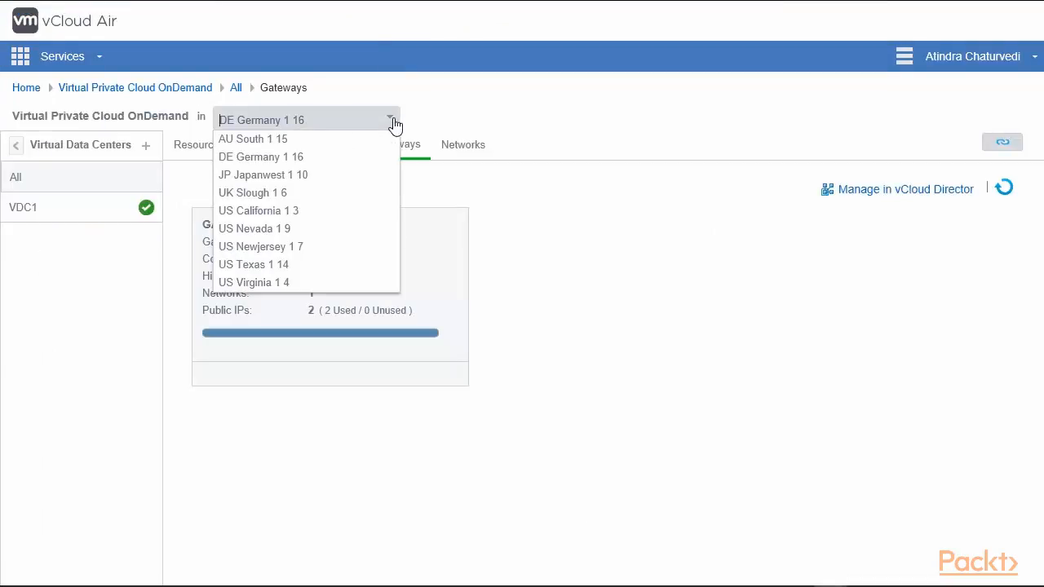
click(259, 284)
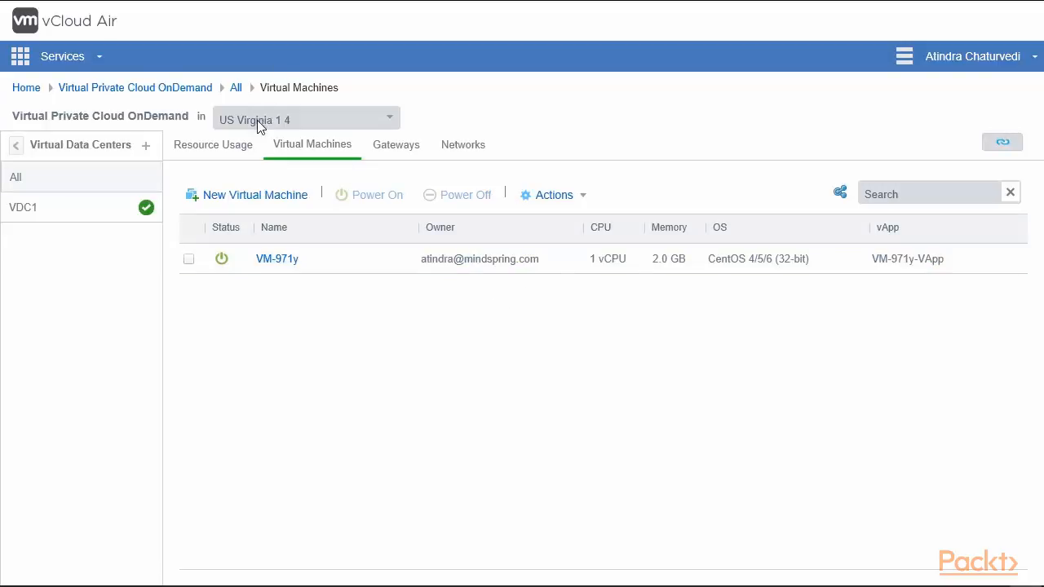
click(396, 154)
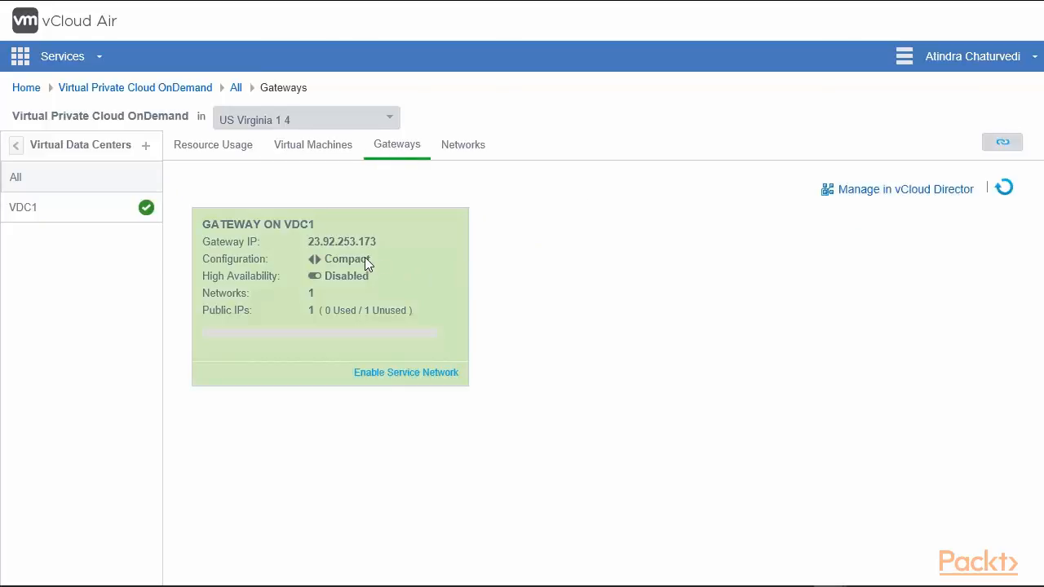
Step: Check the VDC1 gateway at 23.92.253.173, then launch it in vCloud Director
drag(312, 242, 383, 242)
click(392, 269)
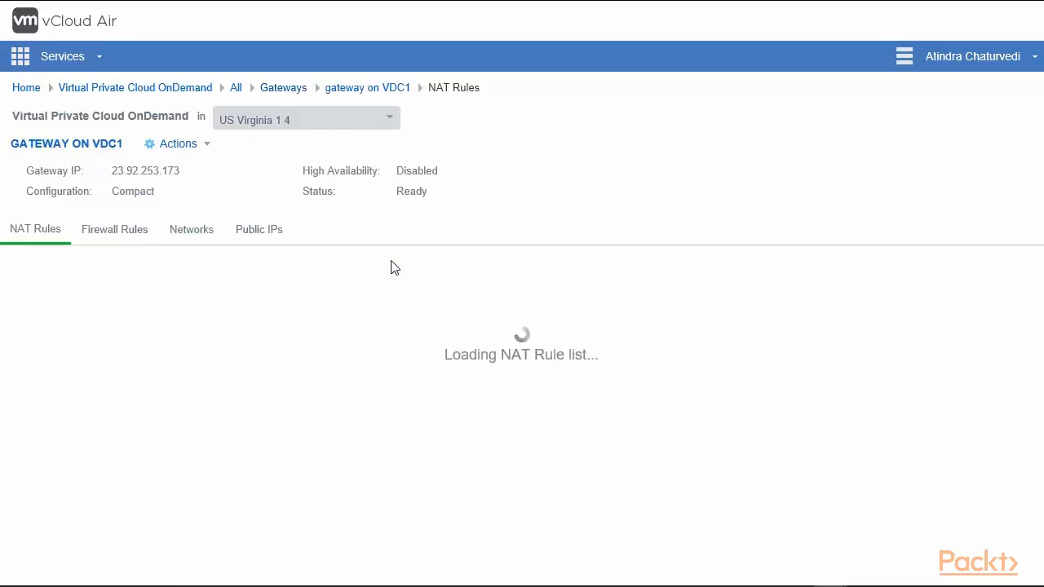
click(294, 93)
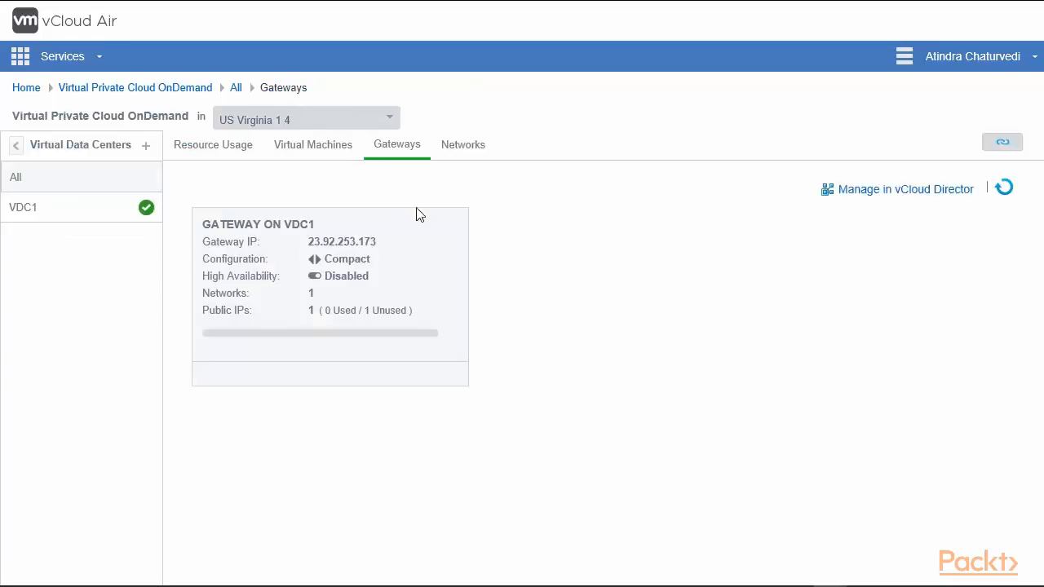
click(903, 190)
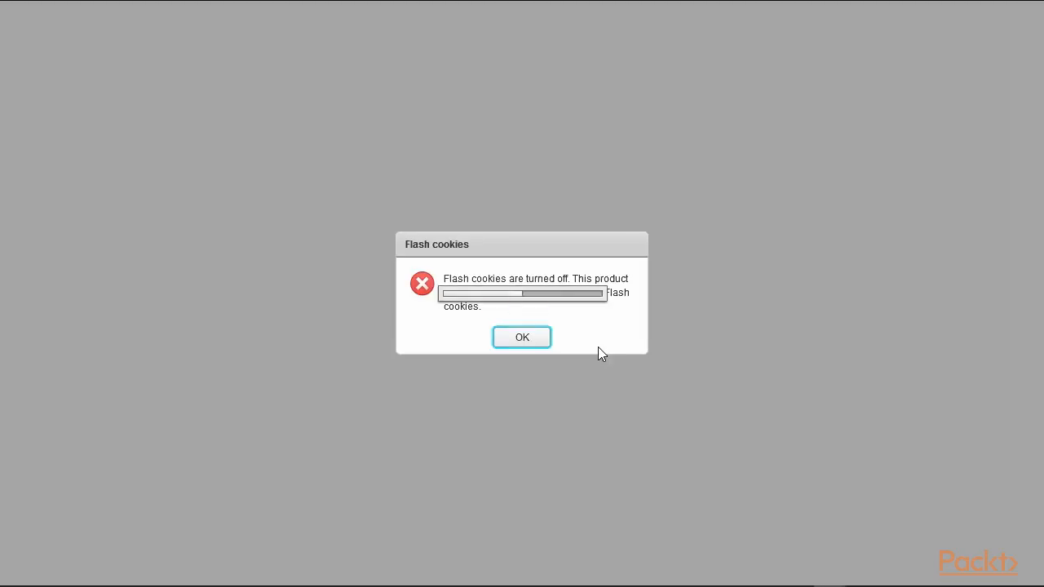
Step: Dismiss the Flash cookies warning and open the Virginia edge gateway's VPN services settings
click(522, 337)
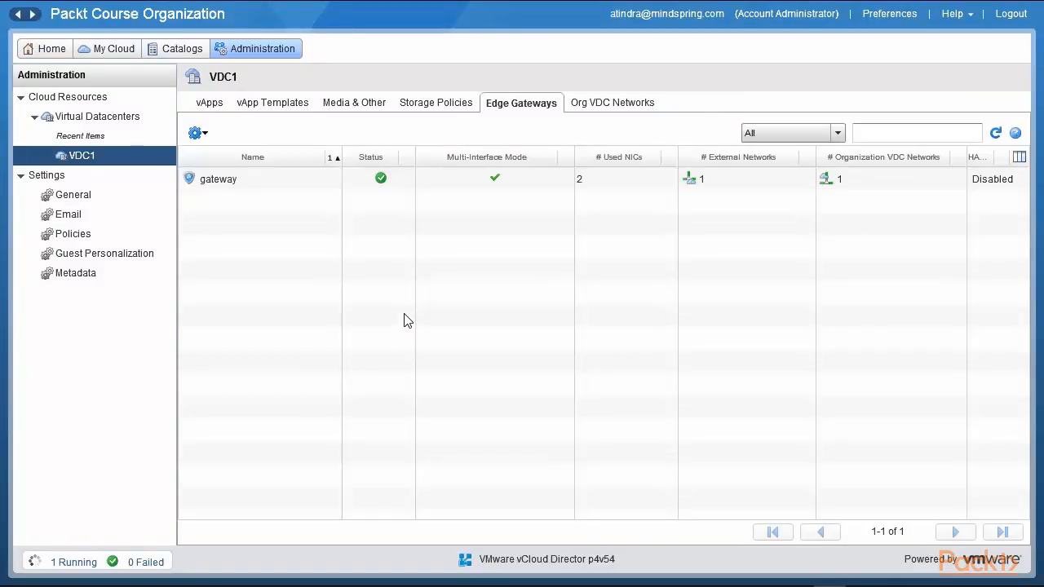
click(269, 186)
right_click(270, 188)
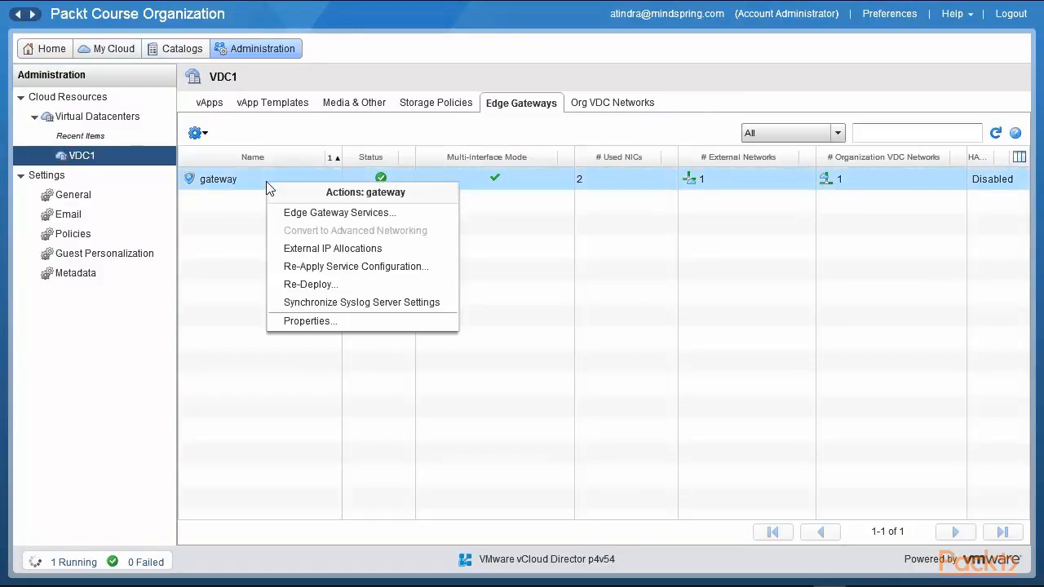
click(366, 218)
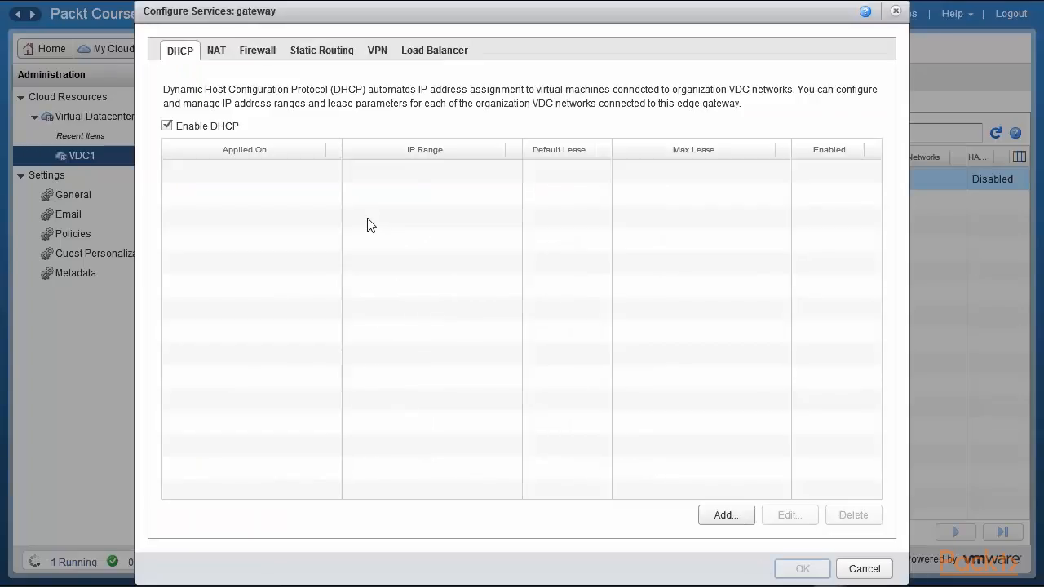
click(382, 57)
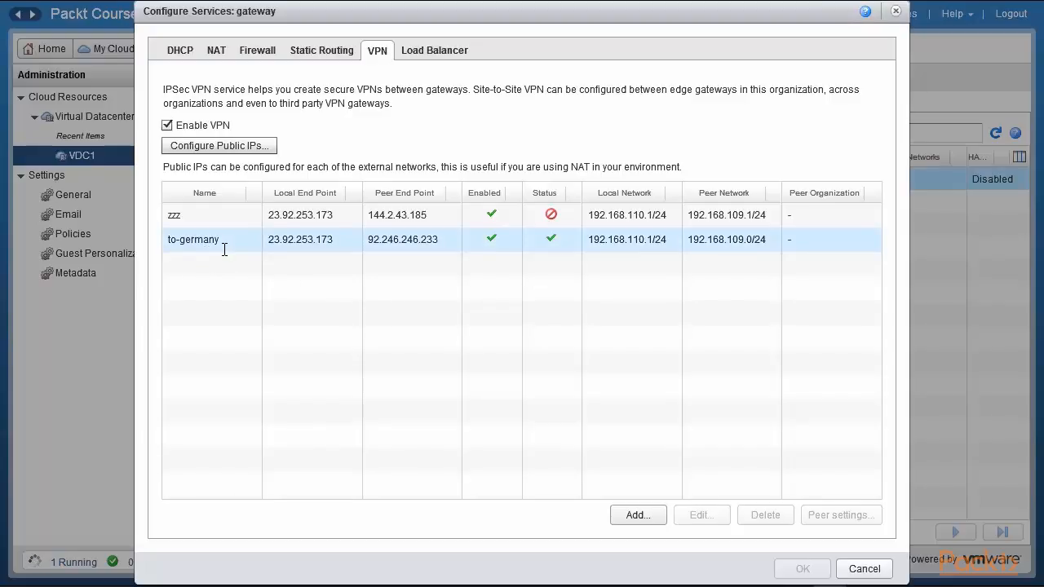
Step: Review the to-germany tunnel: peer 92.246.246.233, networks 192.168.110.1/24 and 192.168.109.0/24; open and cancel Edit
drag(269, 239, 345, 250)
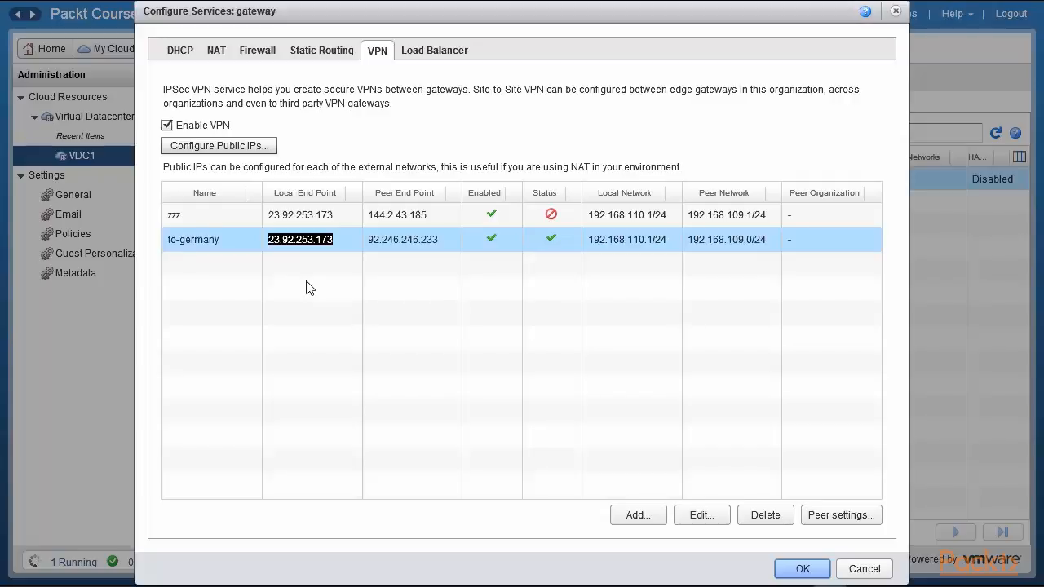
drag(368, 239, 437, 242)
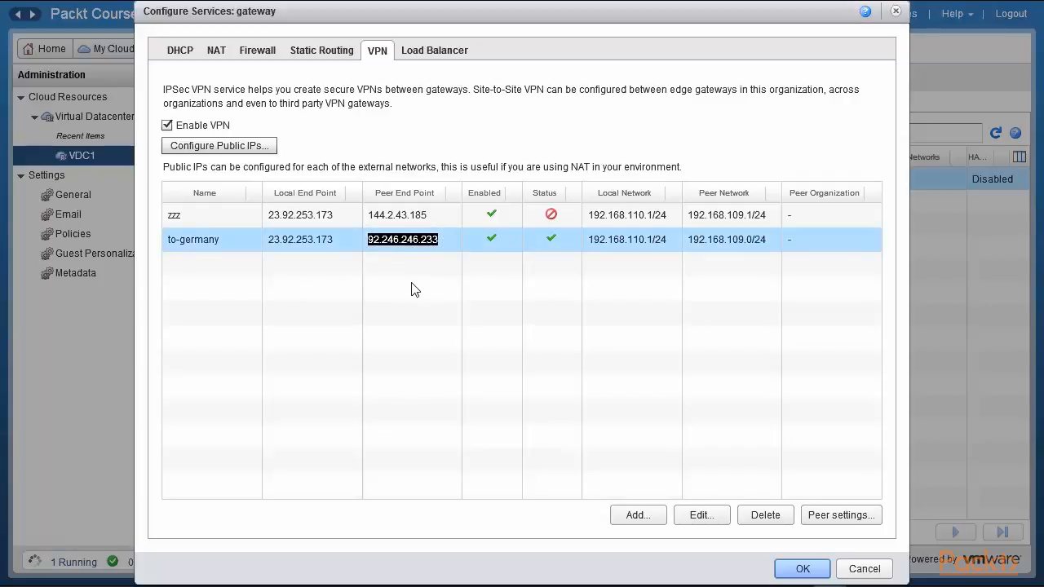
click(588, 241)
drag(588, 241, 668, 241)
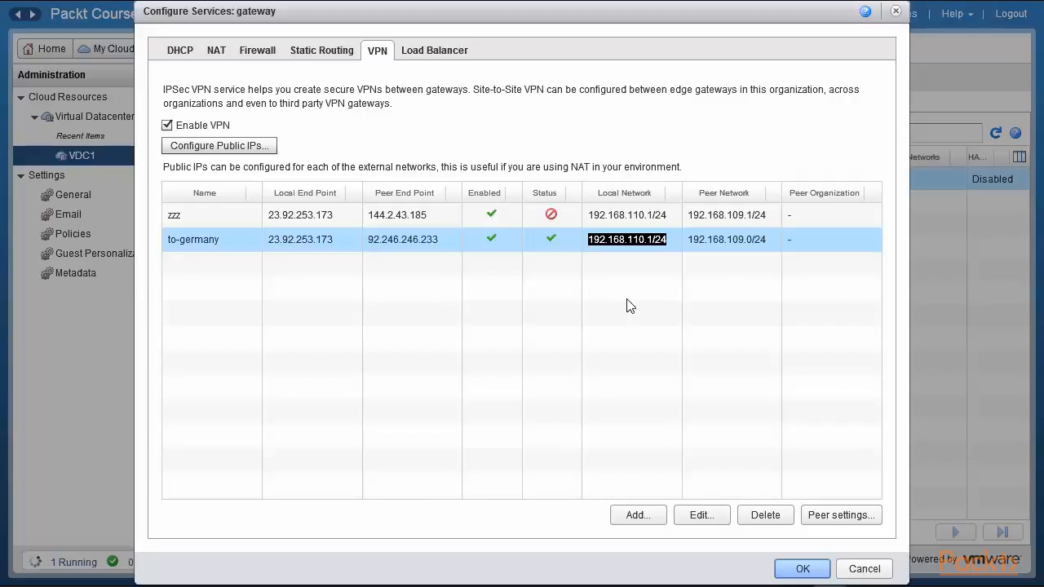
click(688, 242)
drag(688, 242, 769, 240)
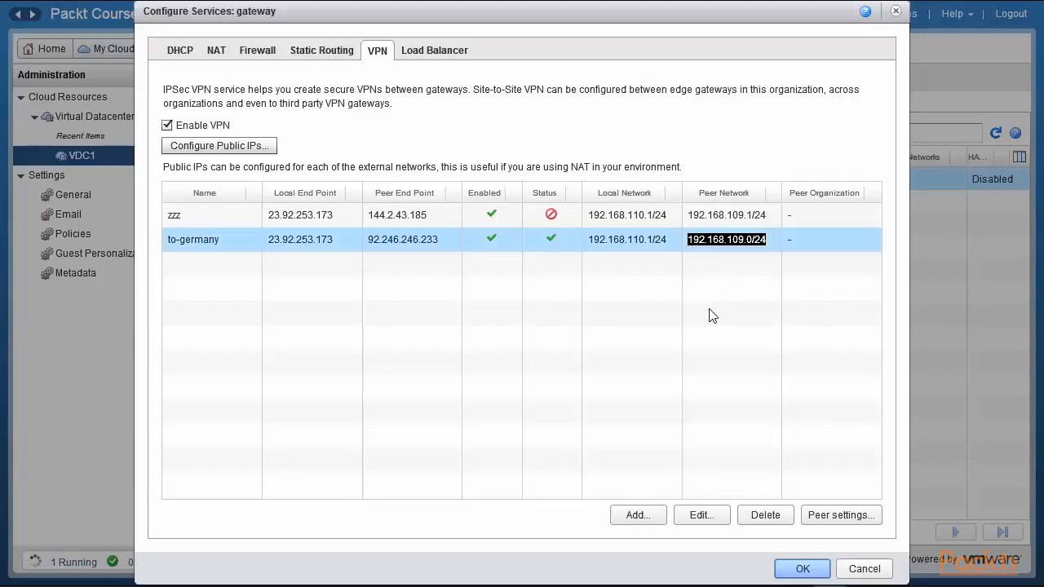
click(703, 515)
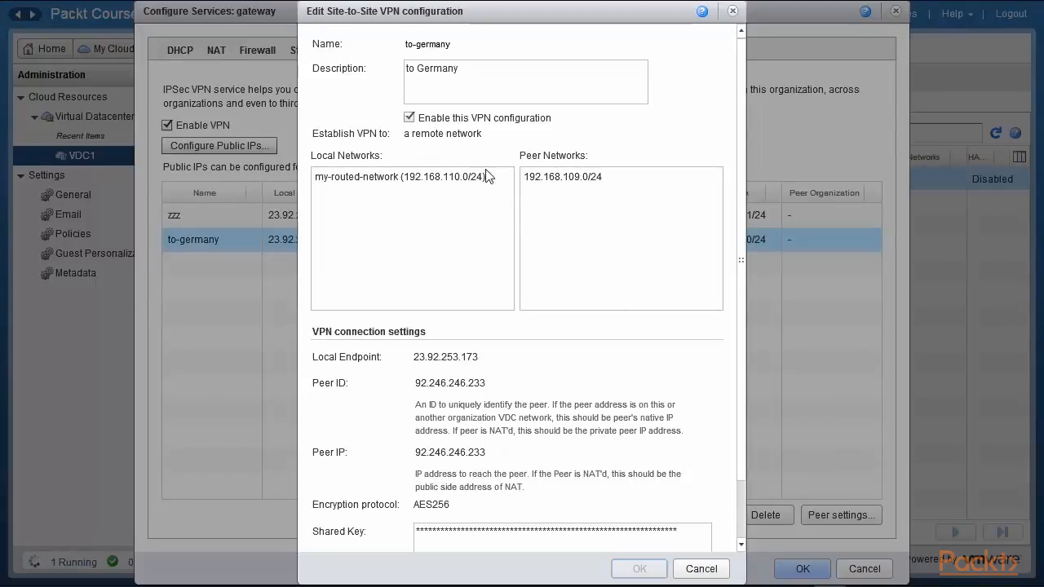
click(701, 568)
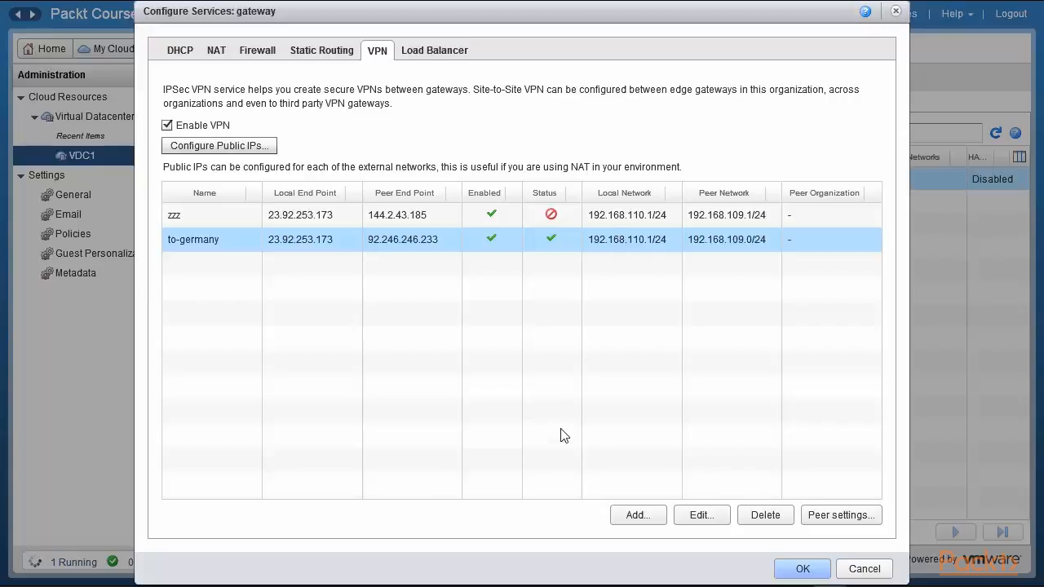
click(636, 514)
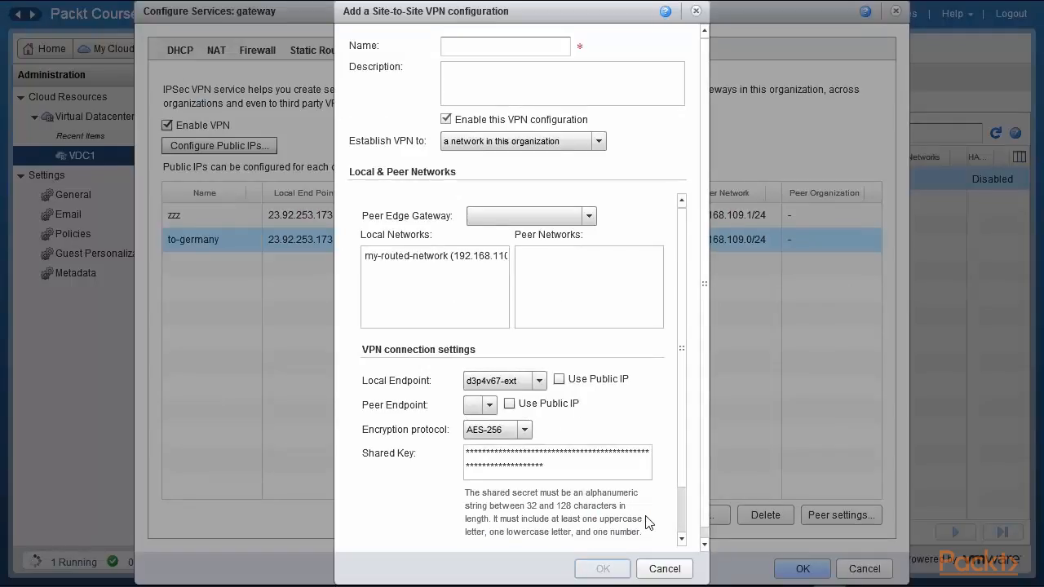
click(525, 47)
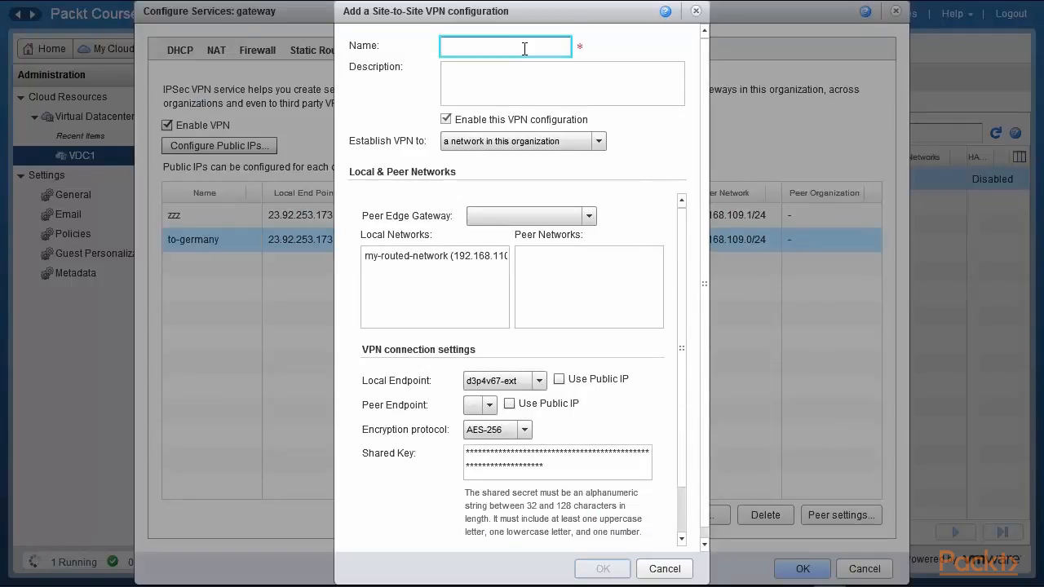
text(Test)
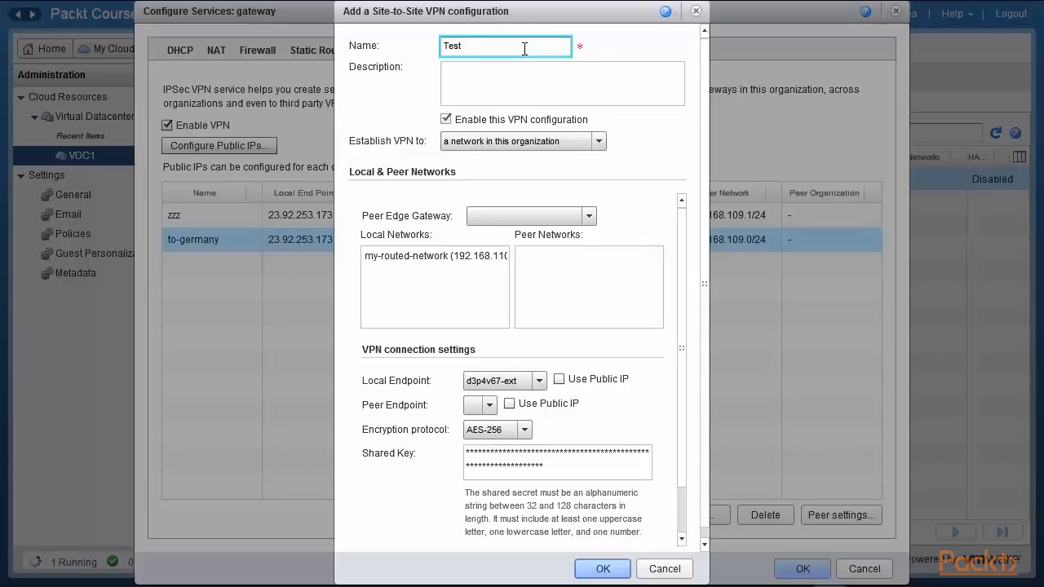
click(446, 120)
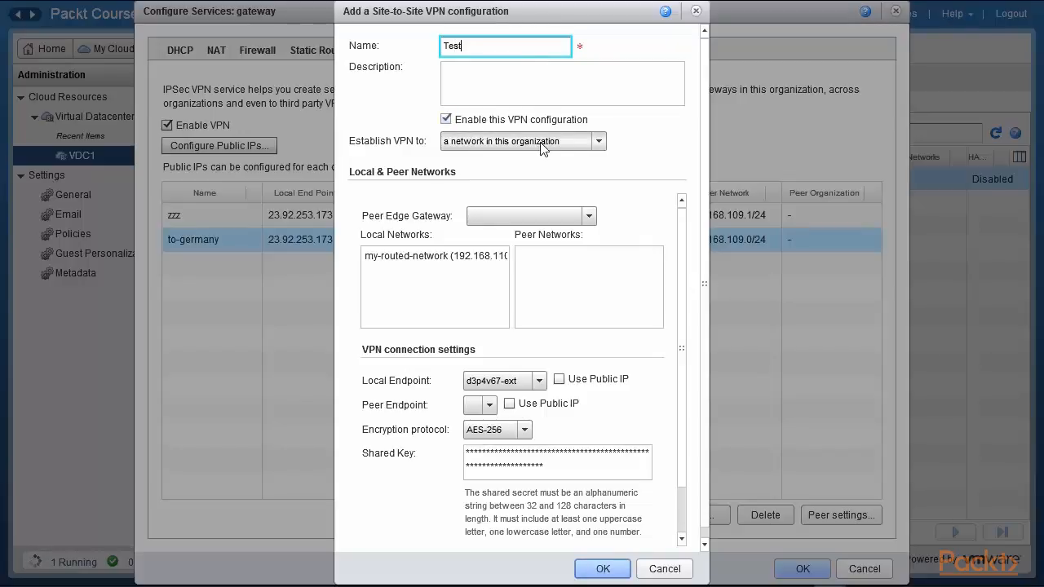
click(600, 142)
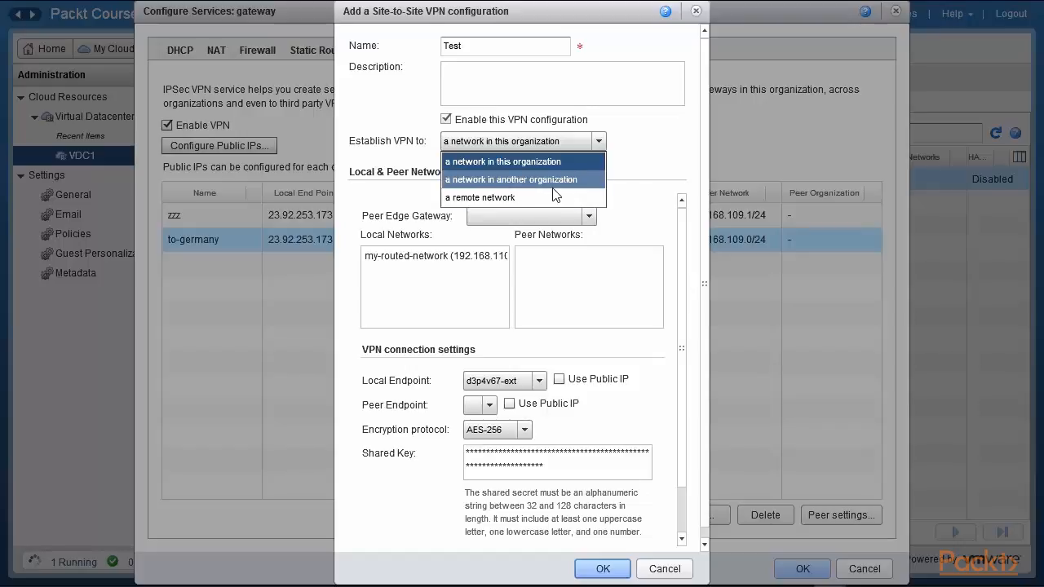
click(677, 170)
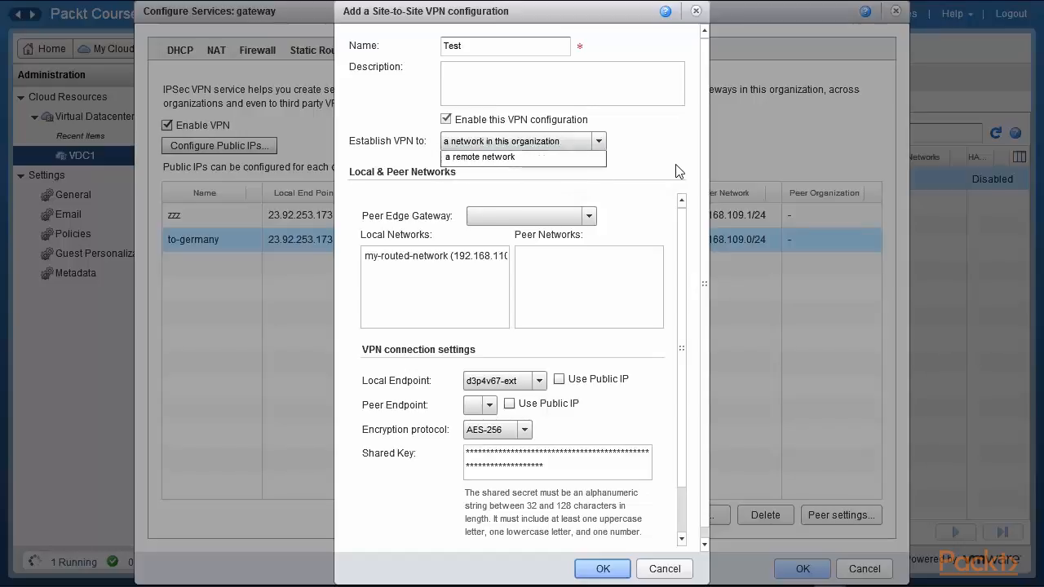
click(539, 381)
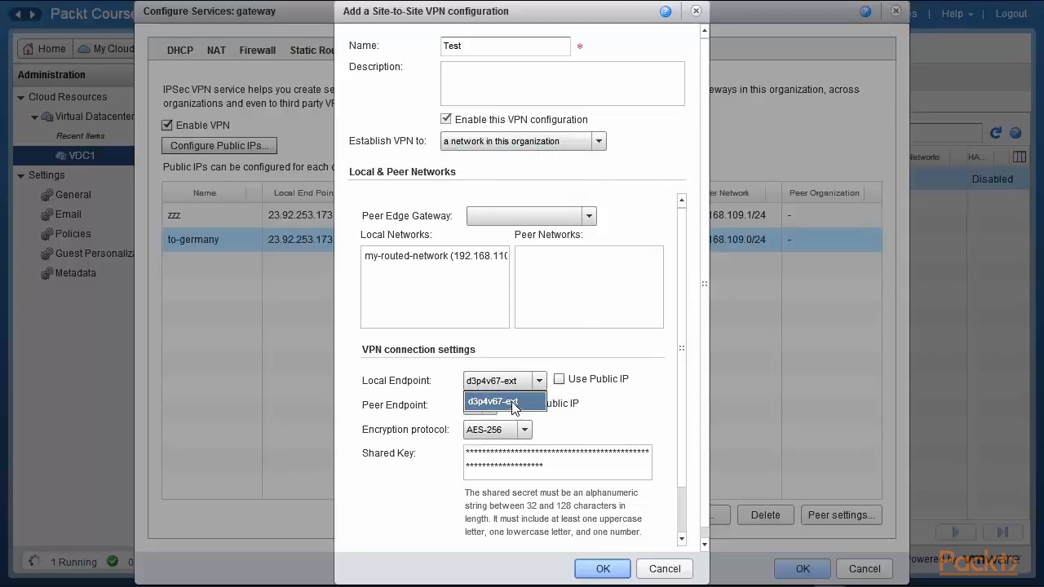
click(519, 395)
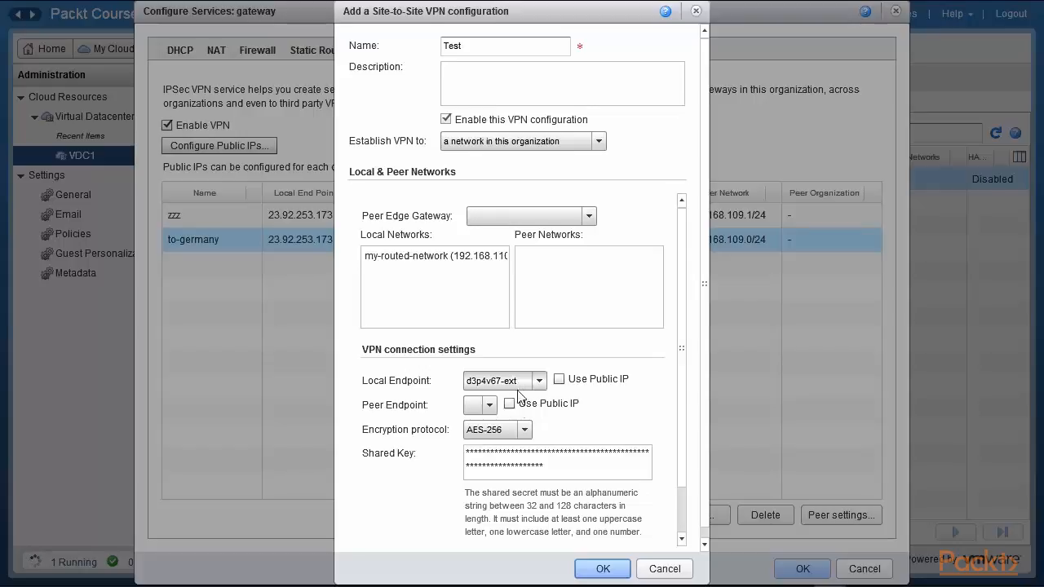
click(490, 406)
click(545, 405)
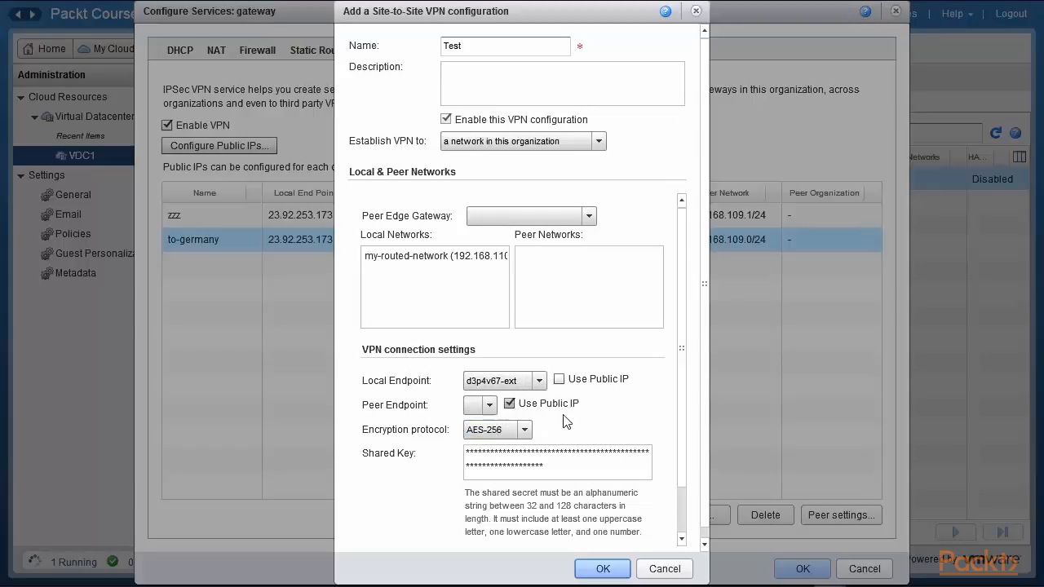
scroll(678, 363, down, 2)
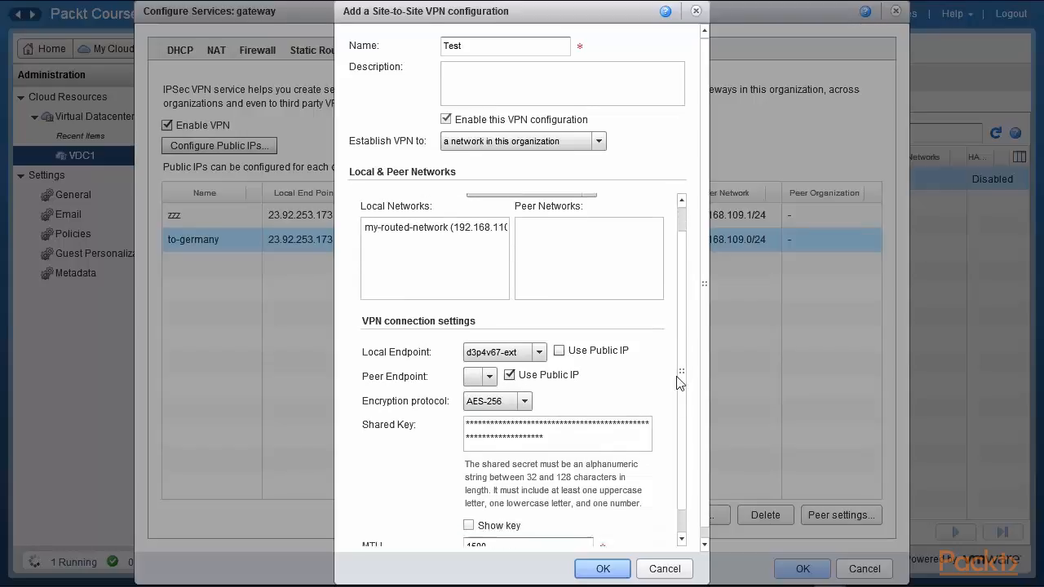
click(470, 391)
key(ctrl+a)
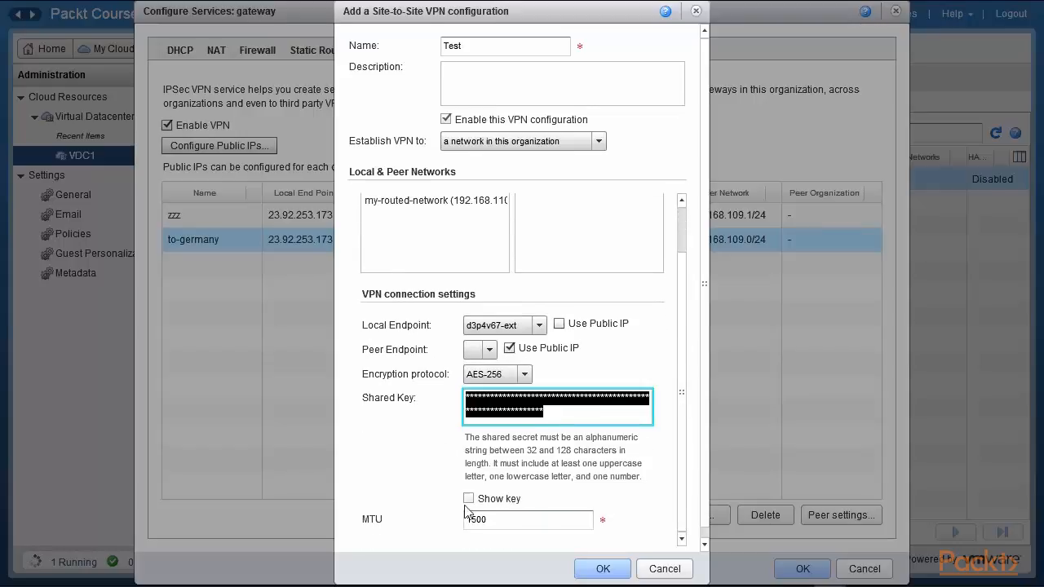
click(469, 499)
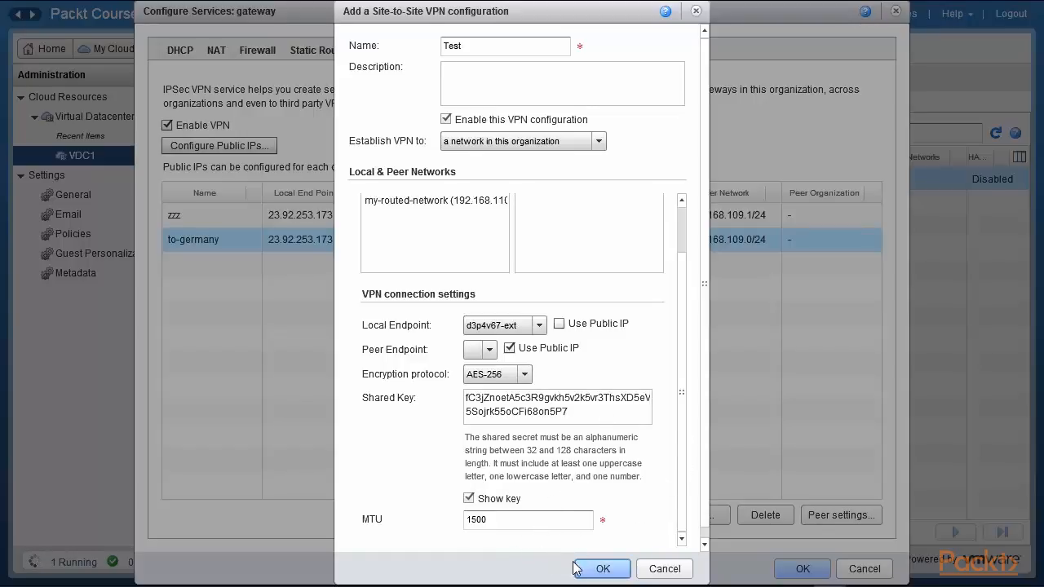
click(658, 571)
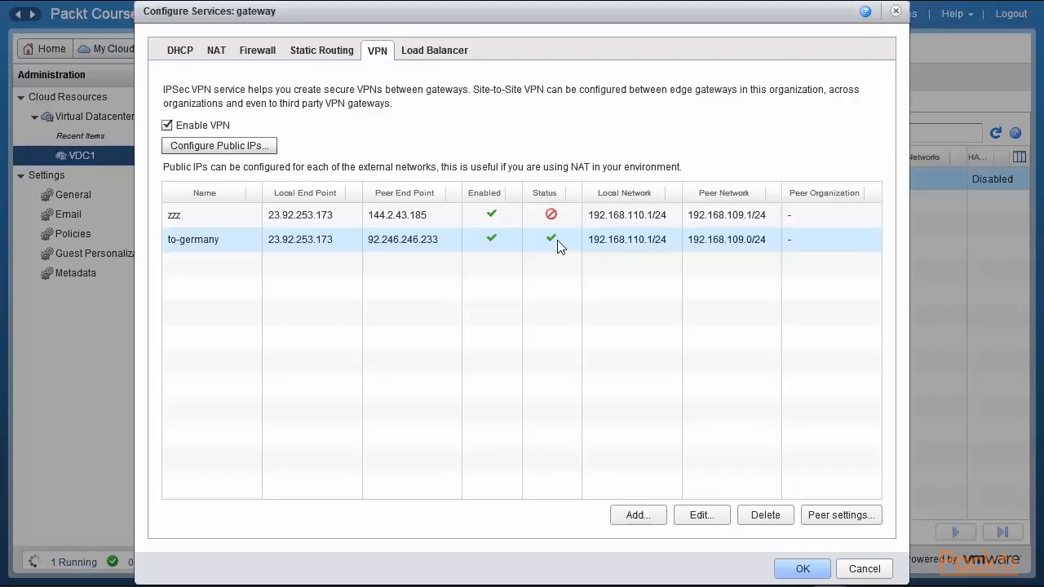
Step: Cancel Configure Services, then view and dismiss the VDC1 gateway's Actions menu without choosing anything
click(862, 569)
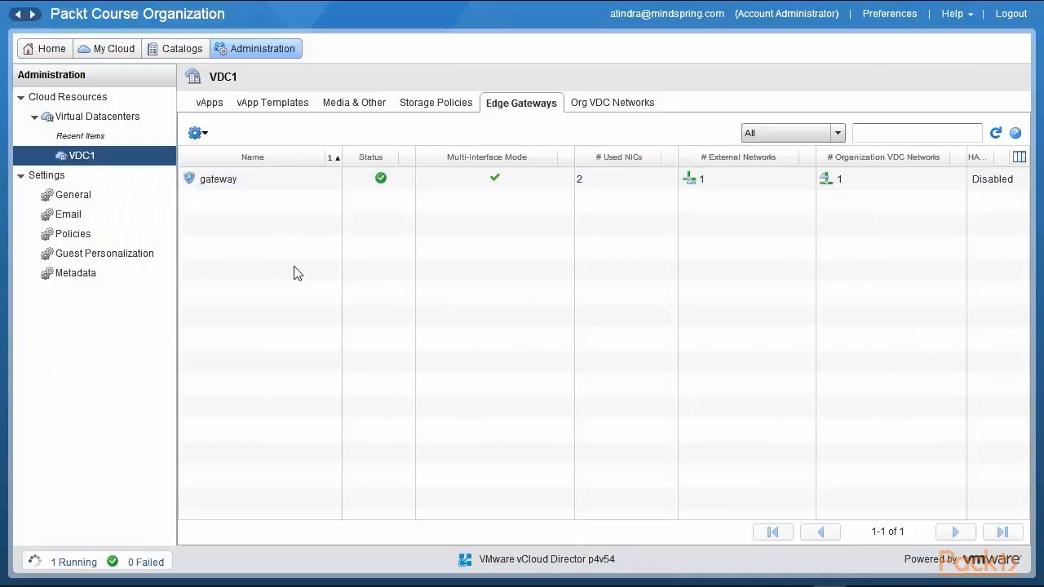
click(229, 181)
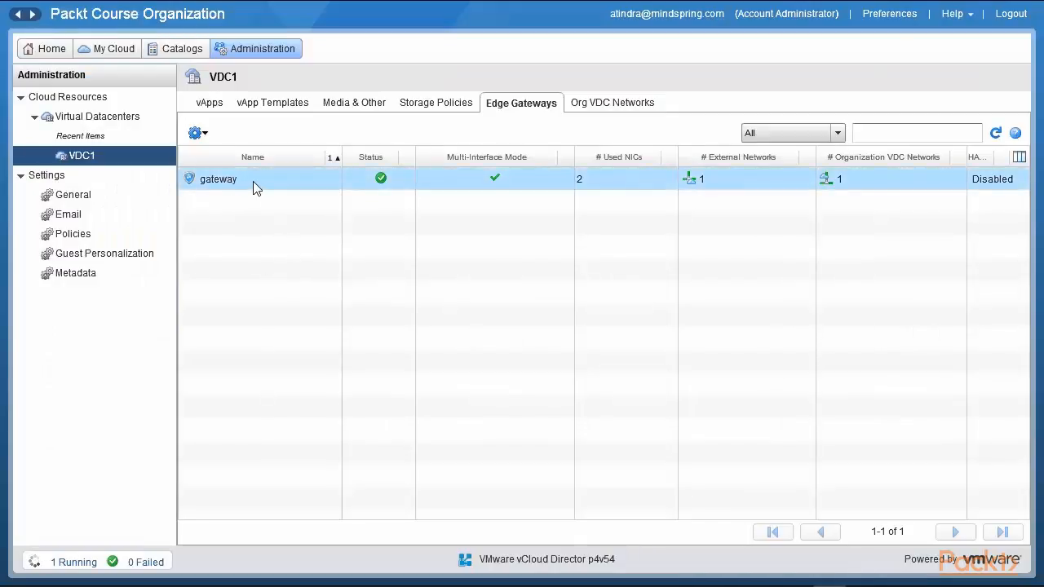
right_click(253, 186)
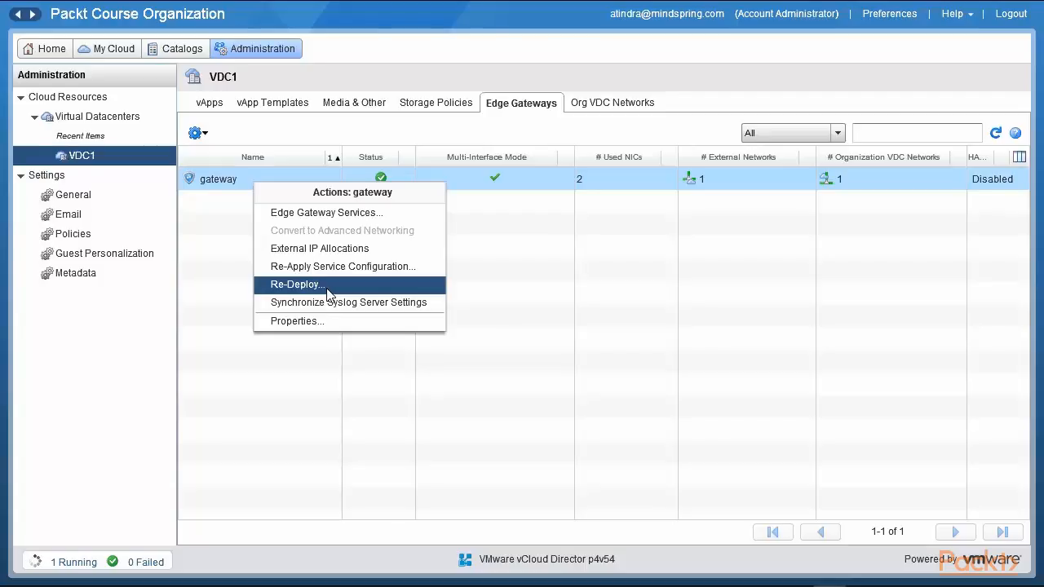
click(412, 373)
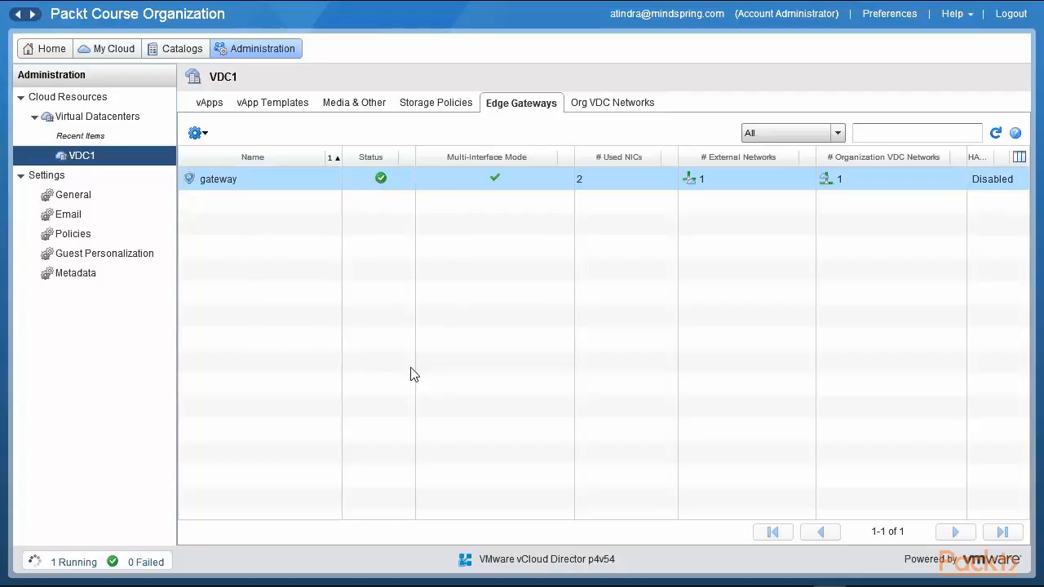